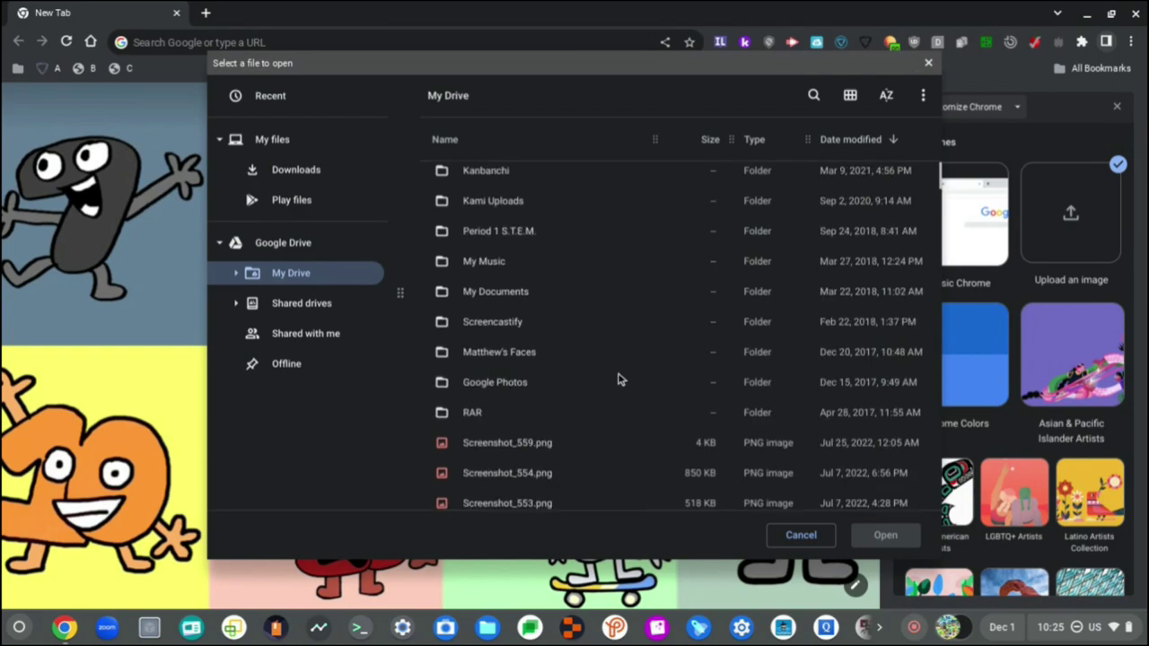
Step: Upload images (26).jpeg from My Drive as the New Tab page background
{"action": "scroll", "coordinate": [626, 322], "scroll_direction": "down", "scroll_amount": 2}
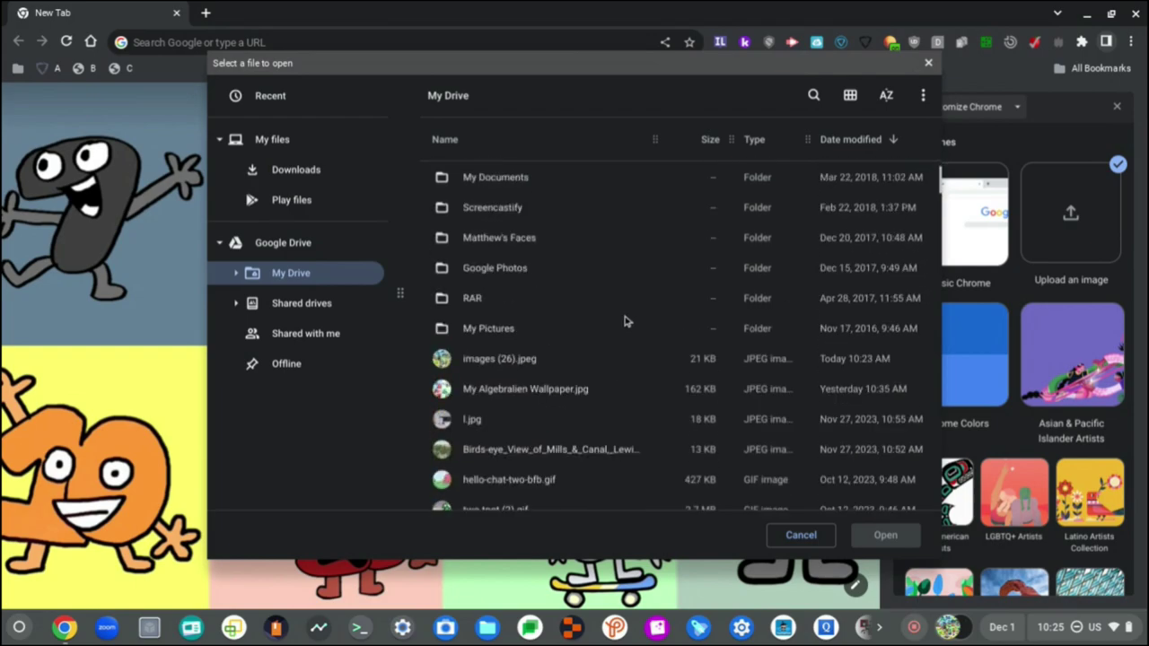
{"action": "left_click", "coordinate": [606, 363]}
{"action": "left_click", "coordinate": [885, 535]}
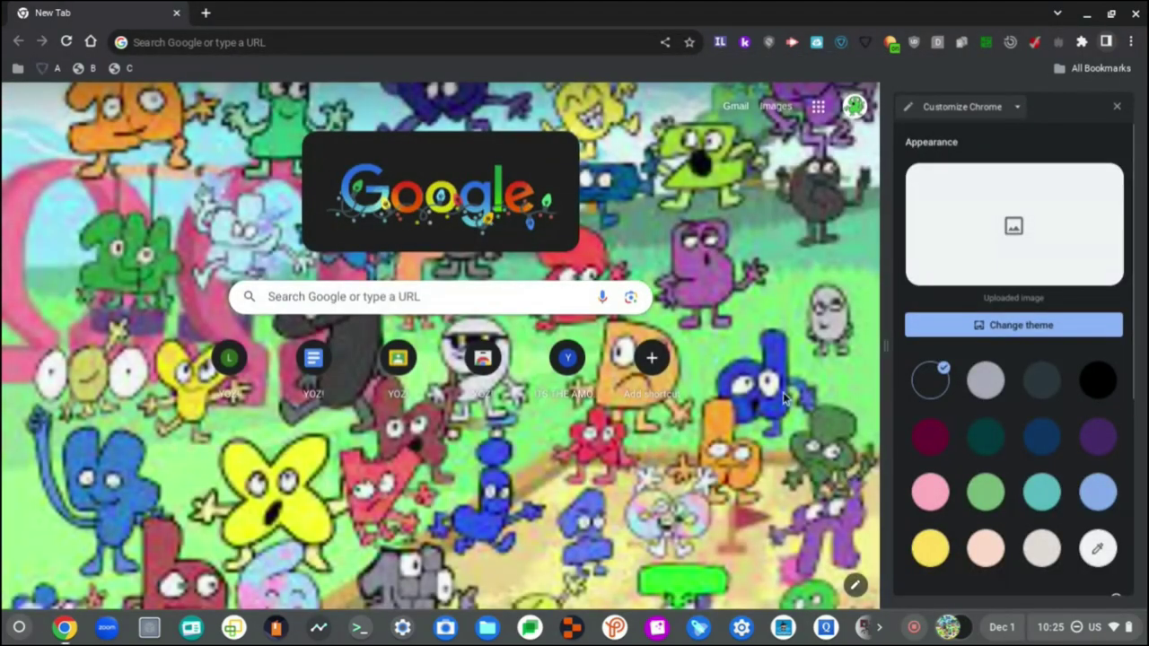
{"action": "left_click", "coordinate": [488, 629]}
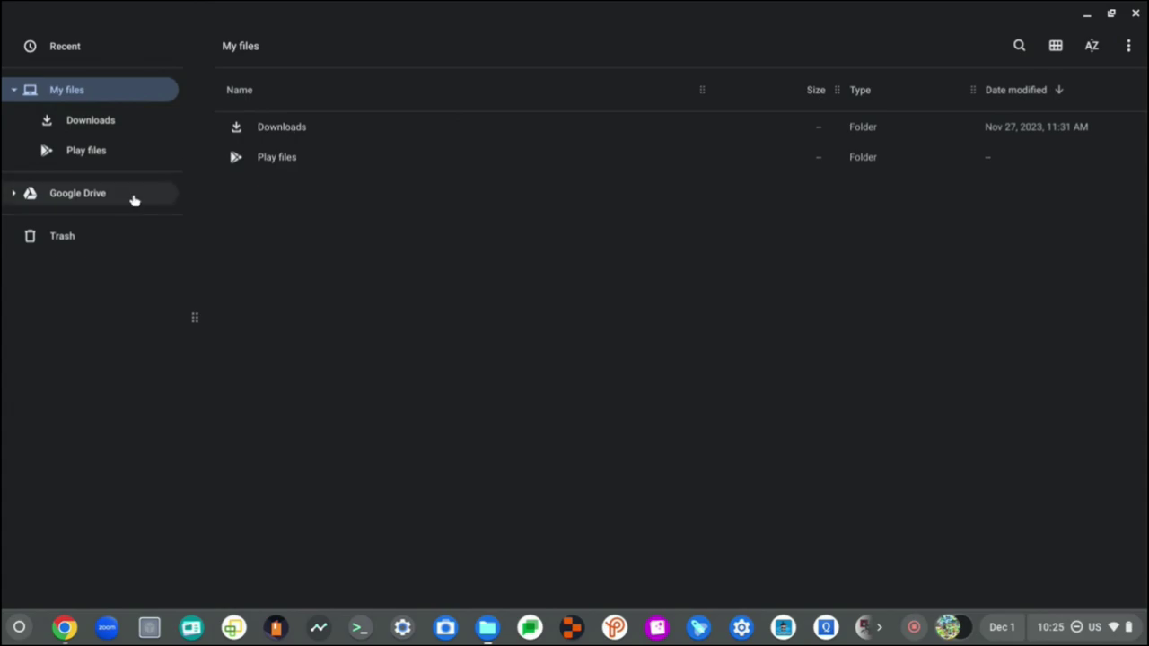
Step: Check the Get info details of images (26).jpeg in My Drive (20.7 KB JPEG), then close the viewer
{"action": "left_click", "coordinate": [154, 128]}
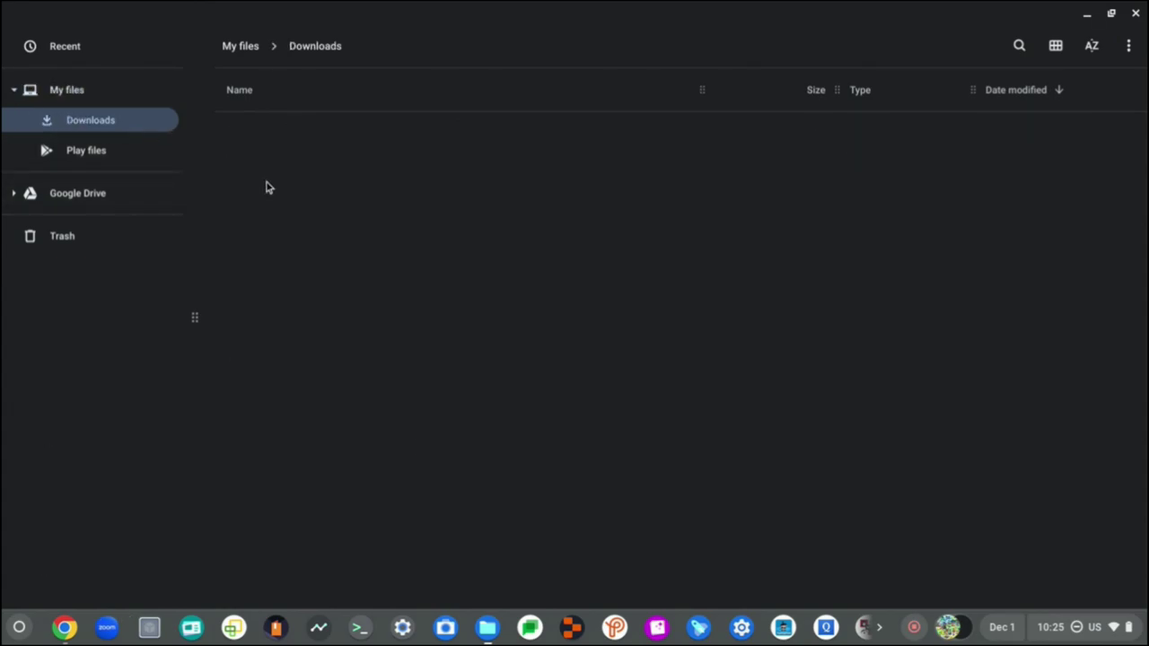
{"action": "left_click", "coordinate": [82, 201]}
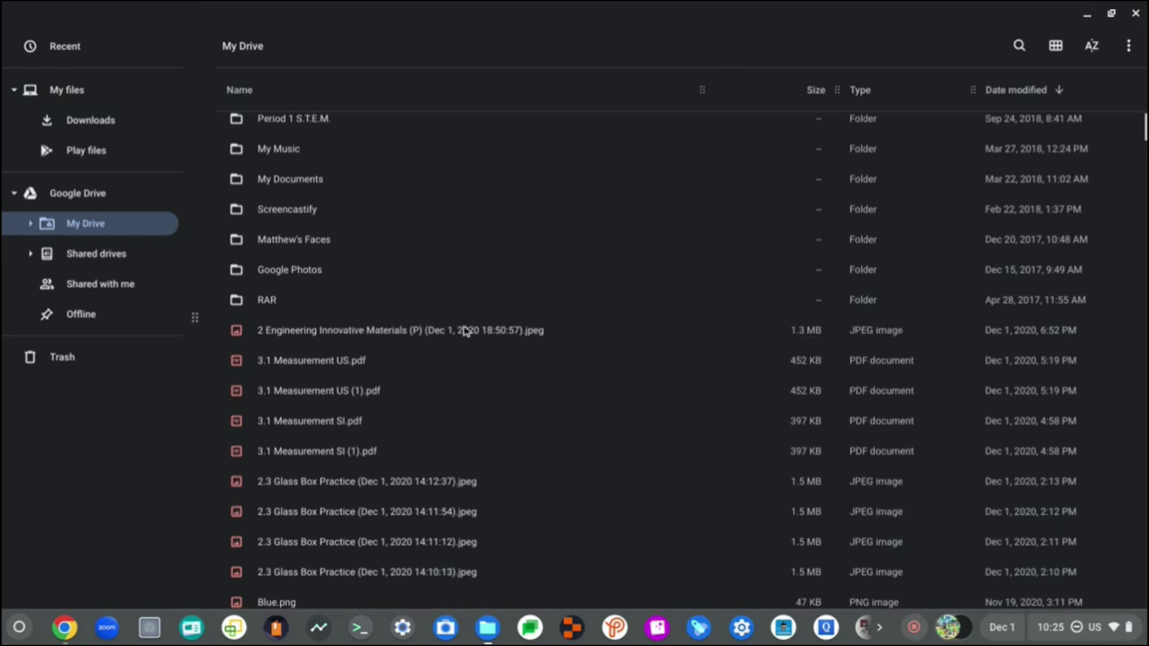
{"action": "left_click", "coordinate": [474, 331]}
{"action": "scroll", "coordinate": [474, 337], "scroll_direction": "down", "scroll_amount": 3}
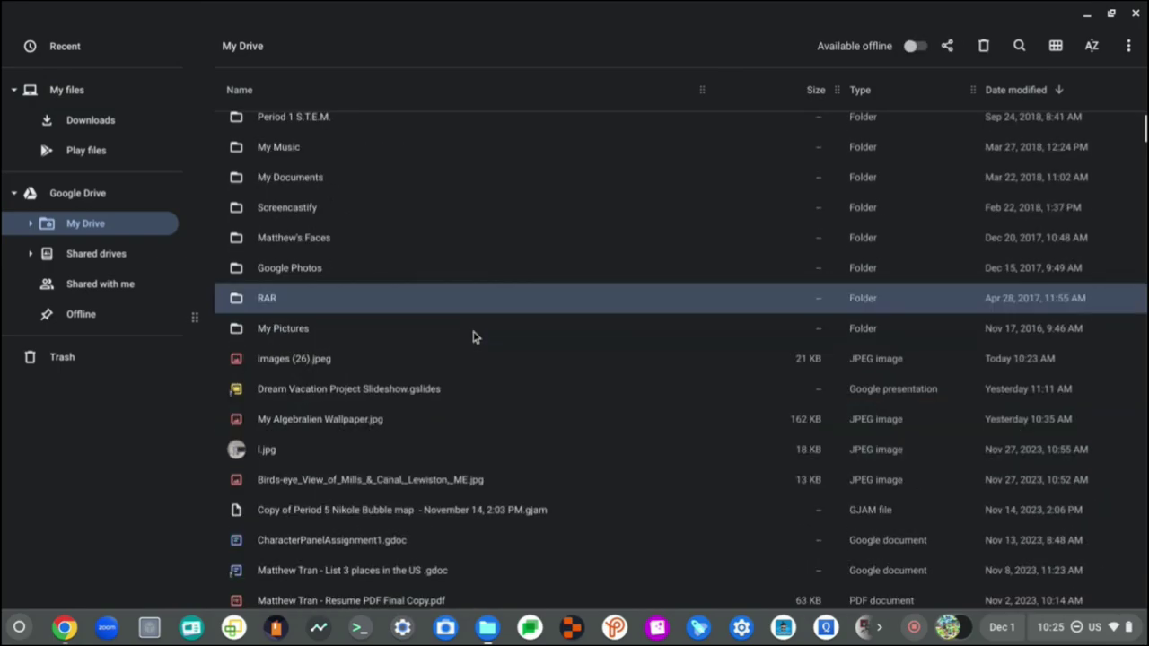
{"action": "left_click", "coordinate": [416, 364]}
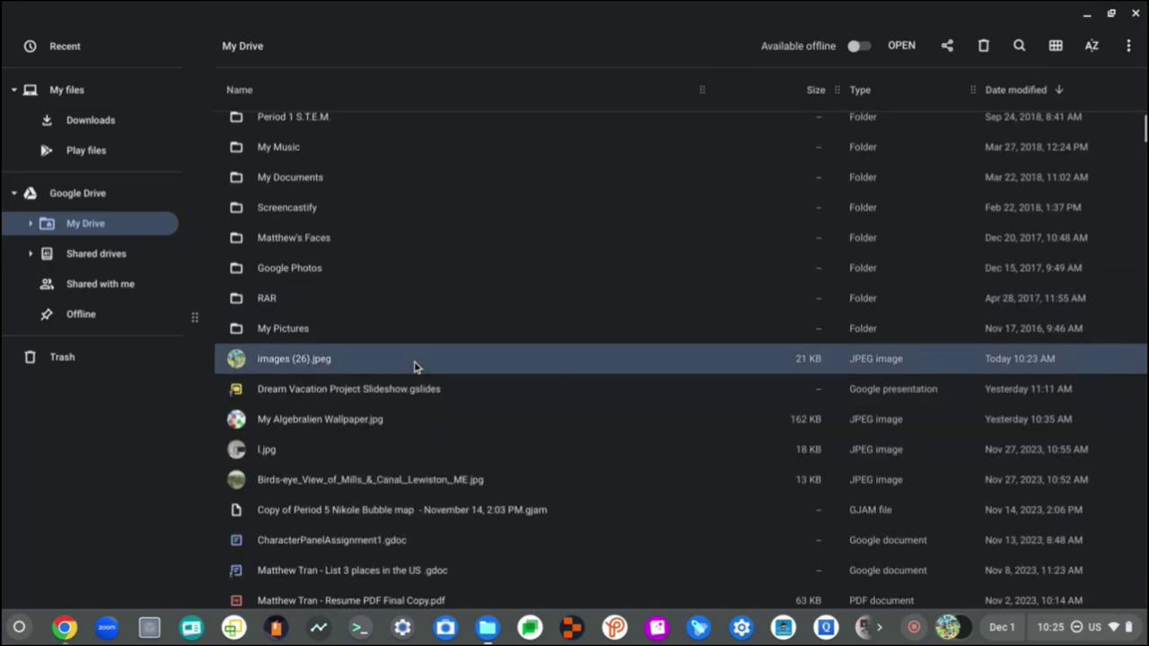
{"action": "right_click", "coordinate": [310, 368]}
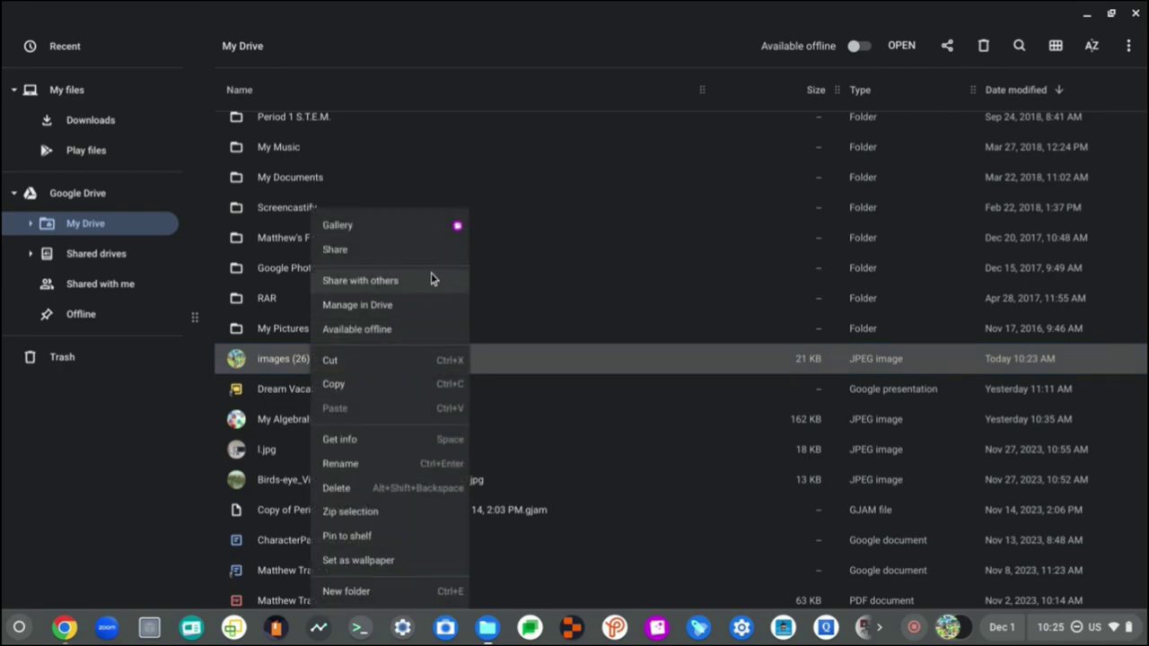
{"action": "left_click", "coordinate": [421, 442]}
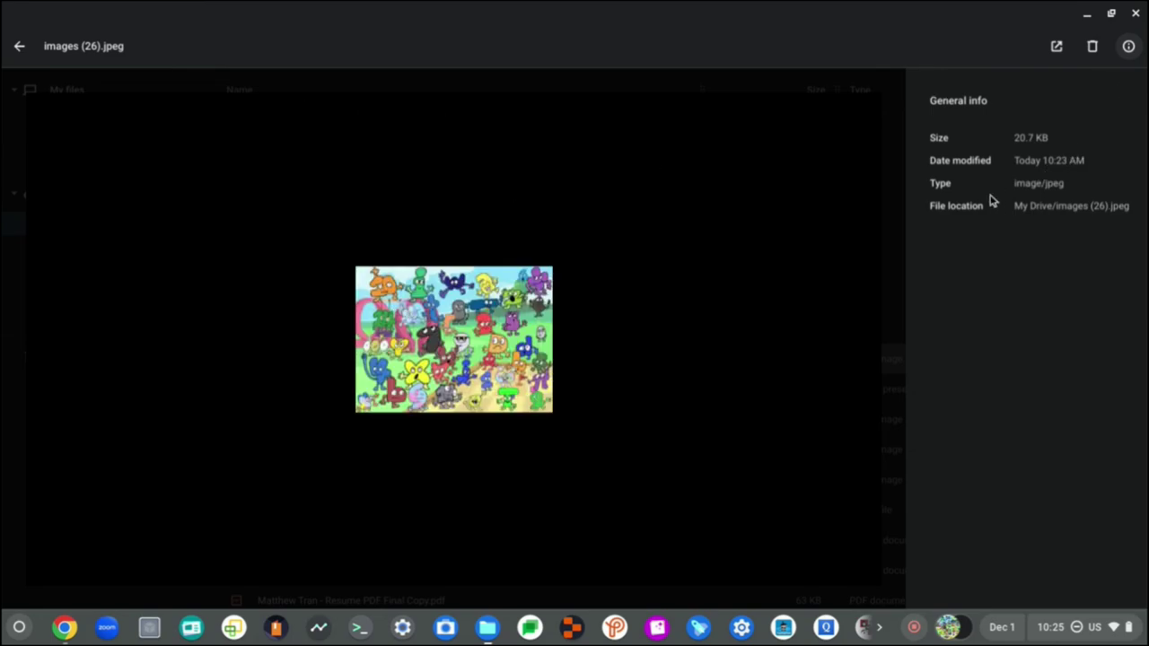
{"action": "left_click", "coordinate": [1128, 47]}
{"action": "left_click", "coordinate": [1128, 46]}
{"action": "left_click", "coordinate": [1136, 13]}
Step: Search Google for 'image resizer' and open the Simple Image Resizer result
{"action": "left_click", "coordinate": [265, 43]}
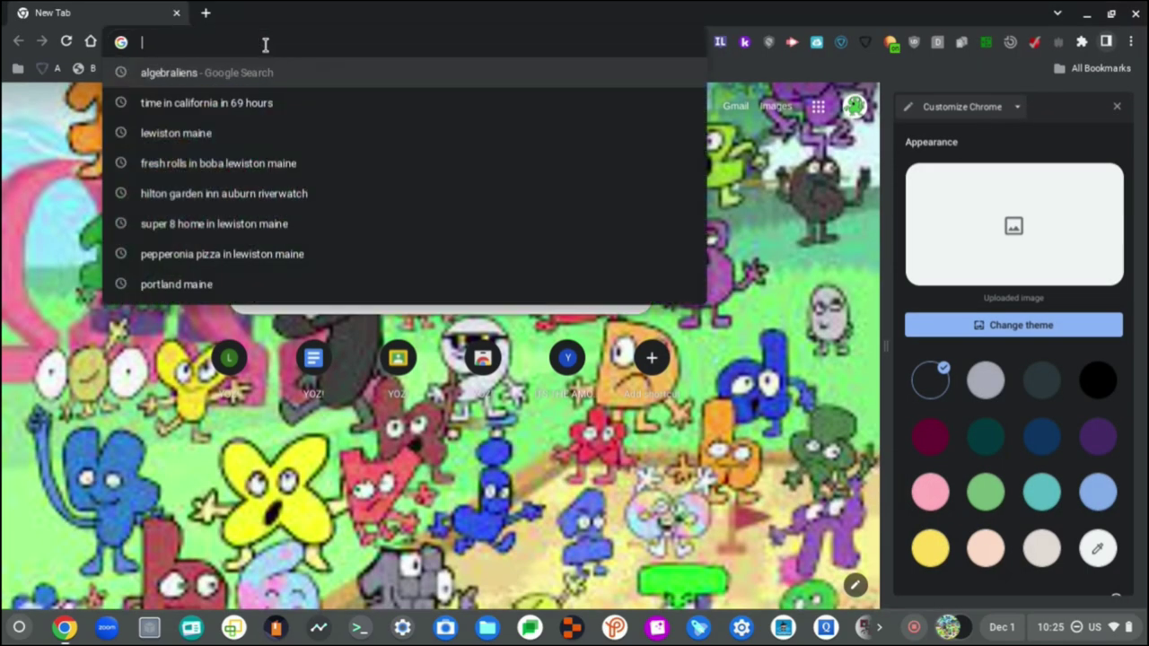
{"action": "type", "text": "image resiz"}
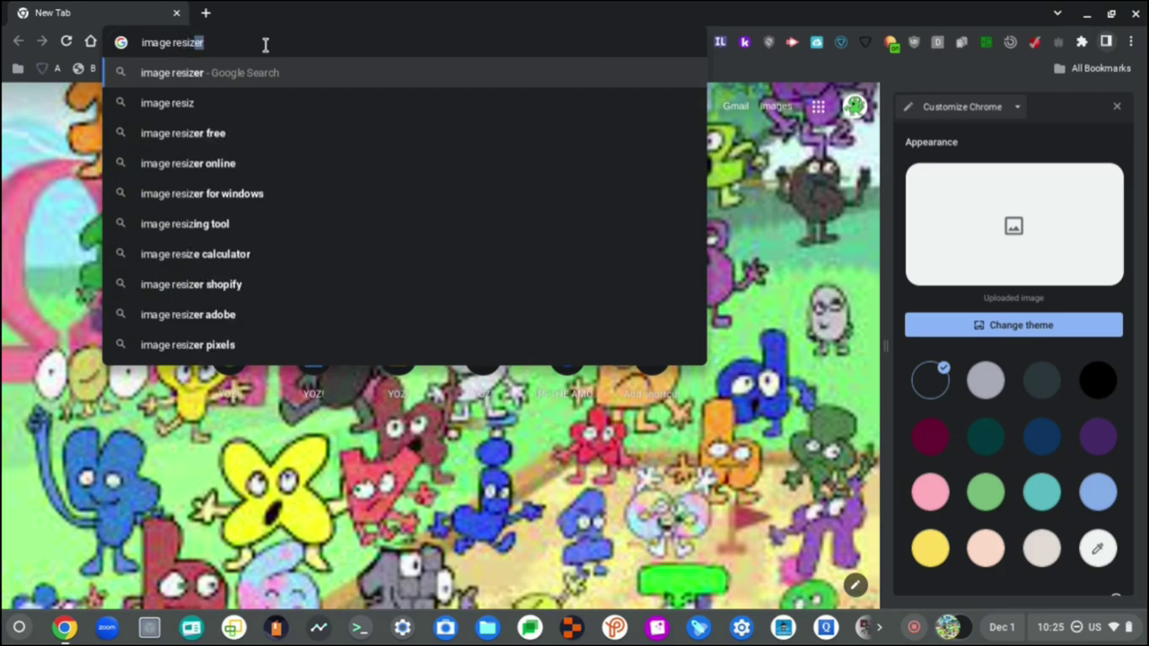
{"action": "type", "text": "er"}
{"action": "key", "text": "Return"}
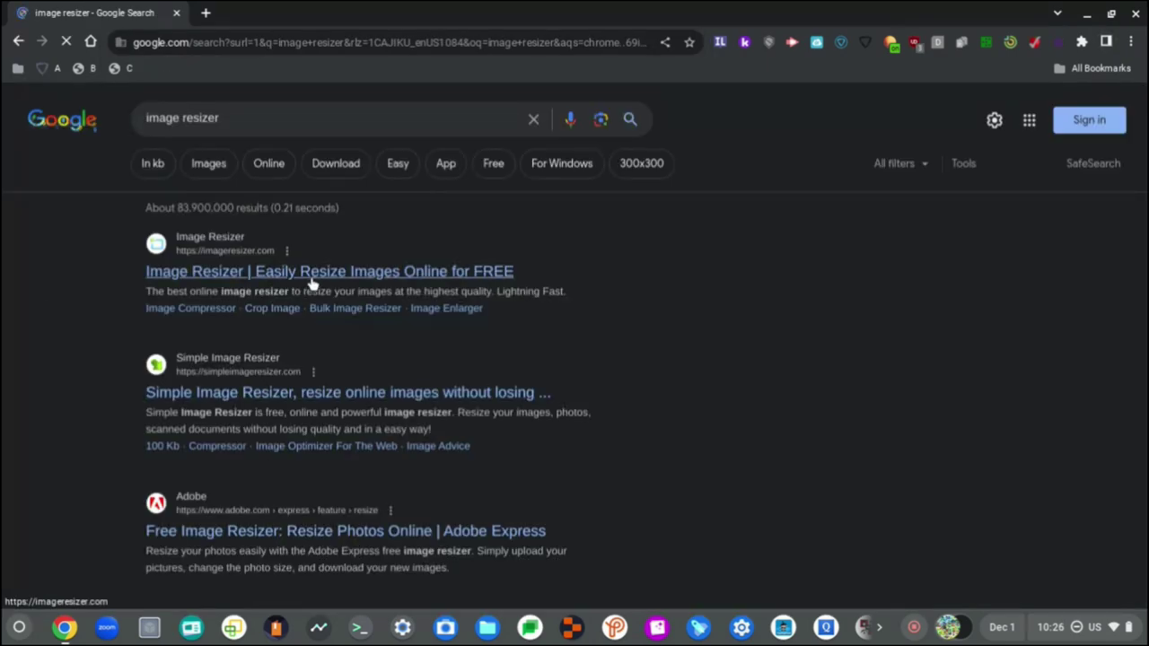
{"action": "left_click", "coordinate": [294, 121]}
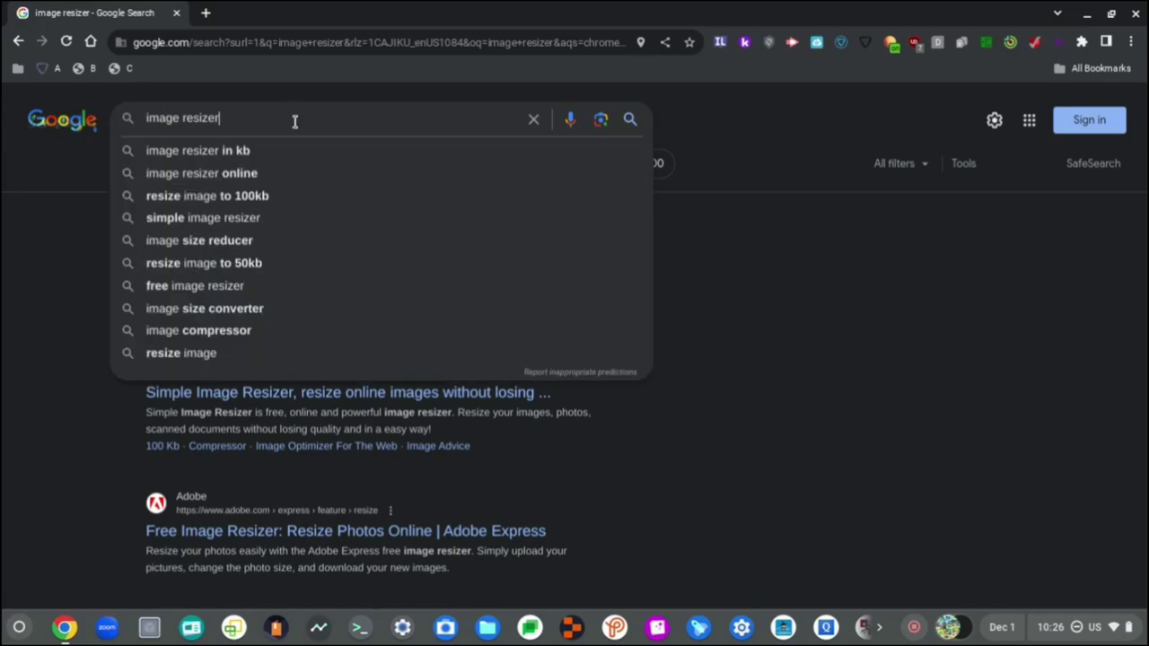
{"action": "left_click", "coordinate": [4, 328]}
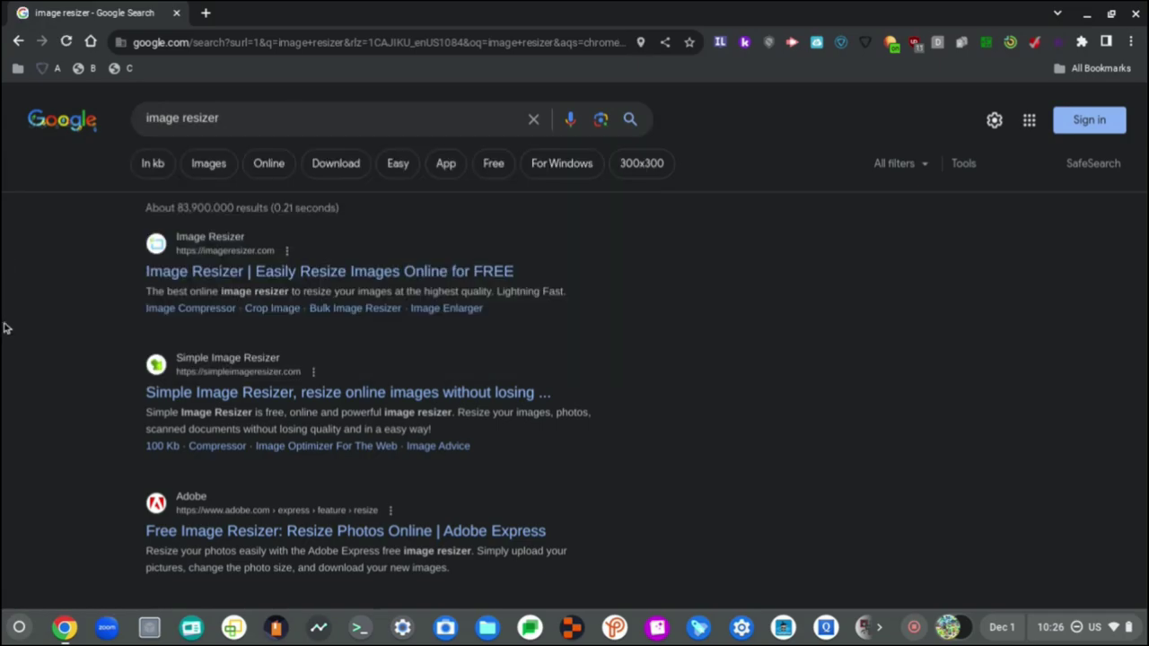
{"action": "left_click", "coordinate": [300, 395]}
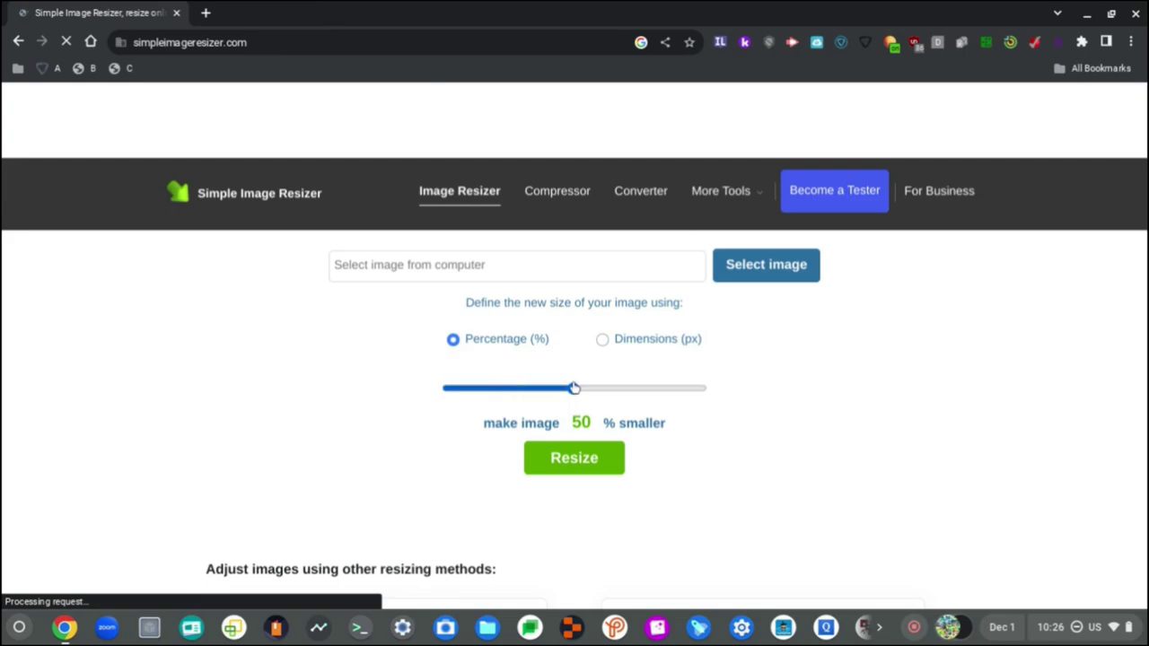
Step: Switch to Dimensions (px) mode and load images (26).jpeg into the resizer
{"action": "left_click_drag", "start_coordinate": [574, 389], "coordinate": [328, 413]}
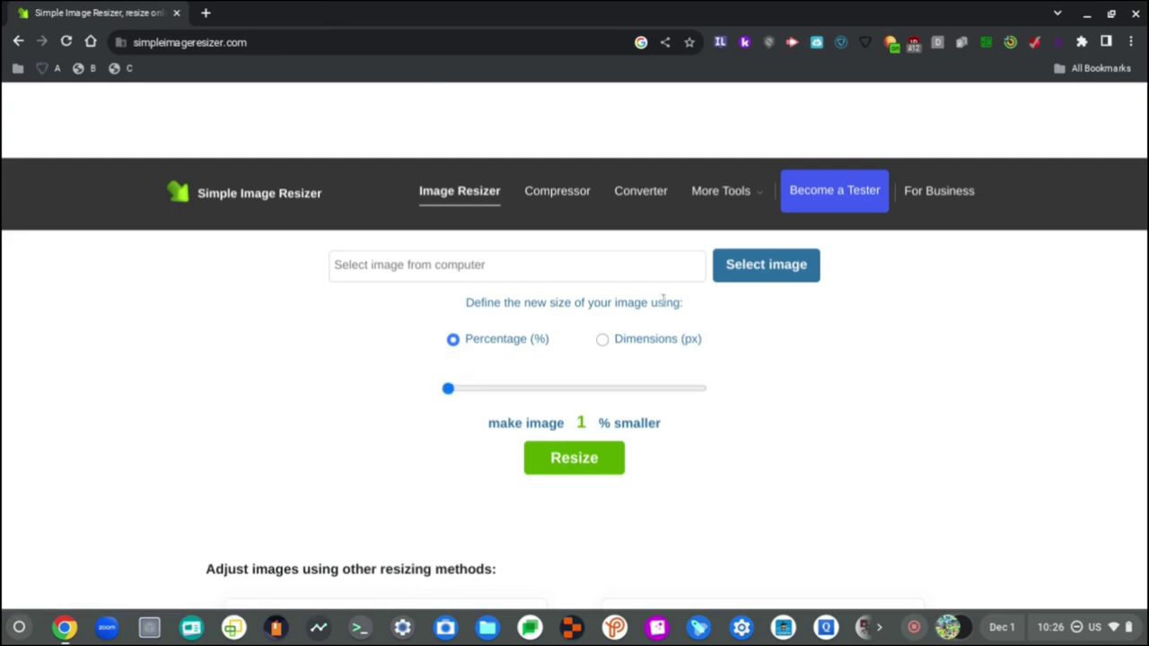
{"action": "left_click", "coordinate": [602, 339]}
{"action": "scroll", "coordinate": [221, 326], "scroll_direction": "down", "scroll_amount": 2}
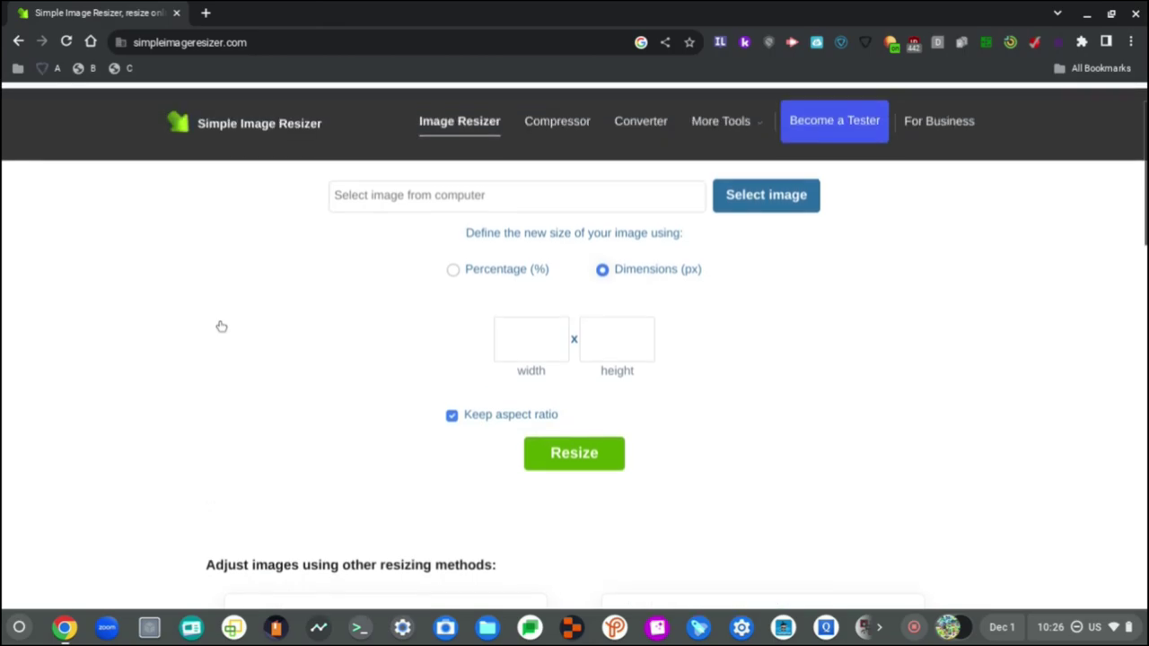
{"action": "left_click", "coordinate": [751, 197]}
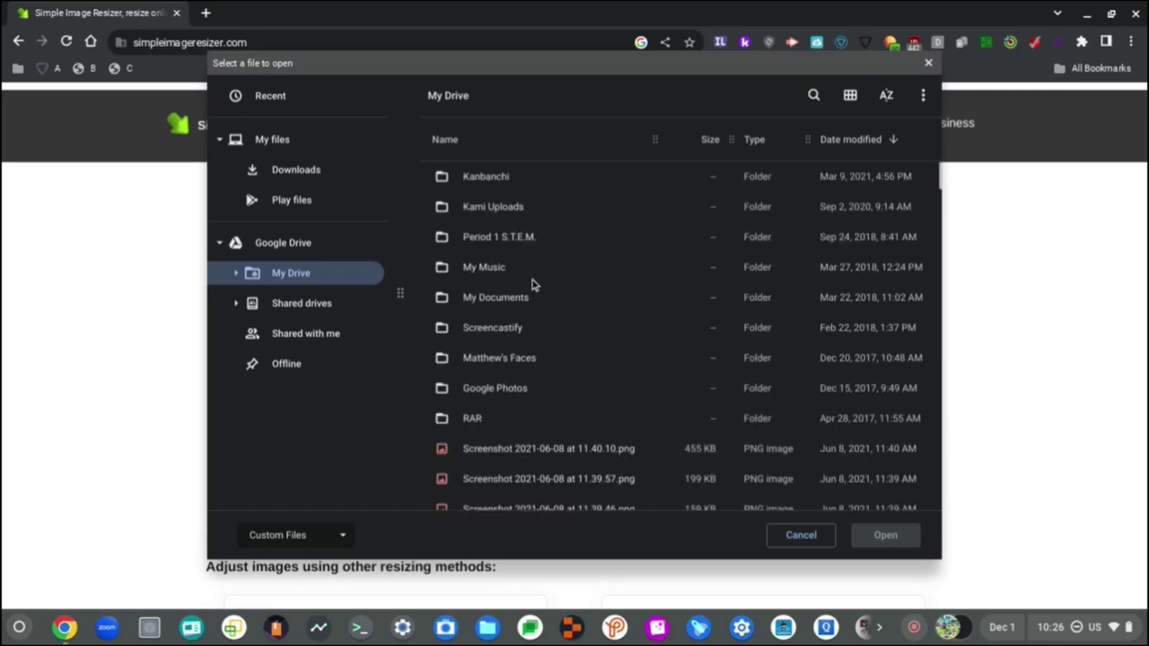
{"action": "scroll", "coordinate": [533, 282], "scroll_direction": "down", "scroll_amount": 2}
{"action": "scroll", "coordinate": [613, 329], "scroll_direction": "down", "scroll_amount": 3}
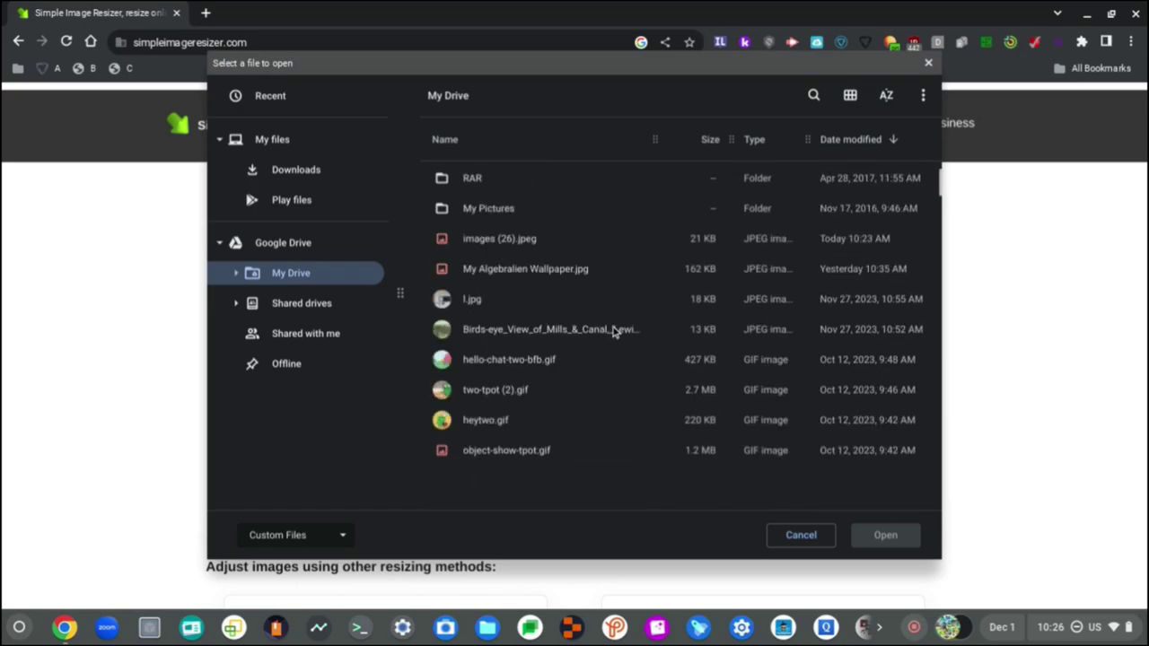
{"action": "left_click", "coordinate": [592, 244]}
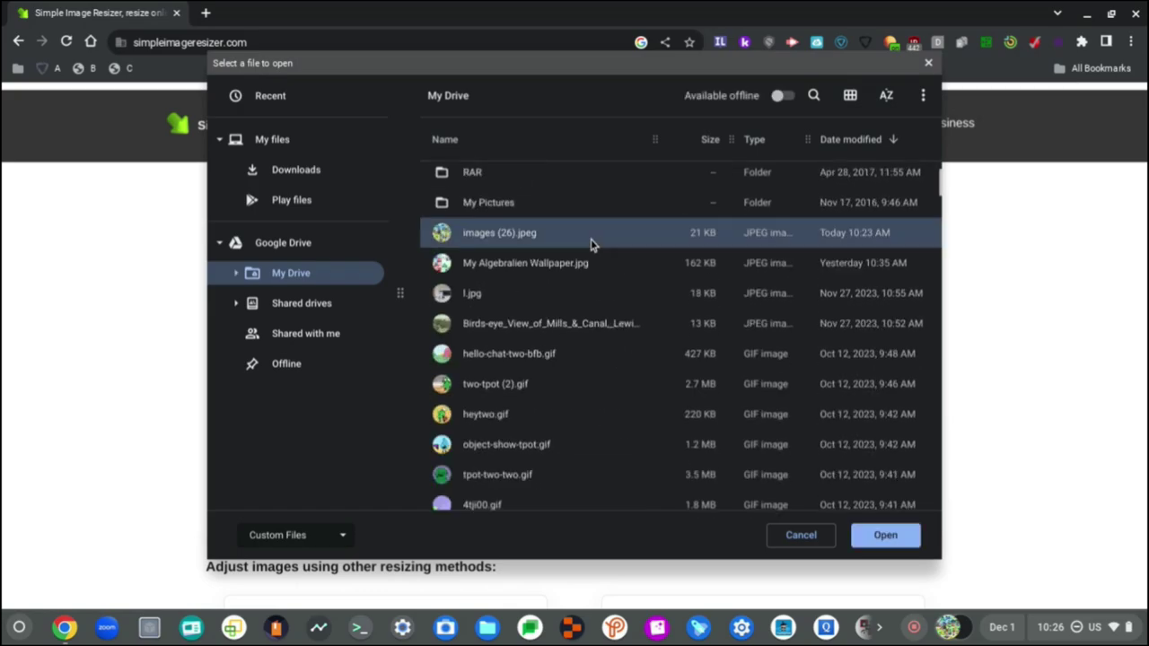
{"action": "left_click", "coordinate": [895, 531]}
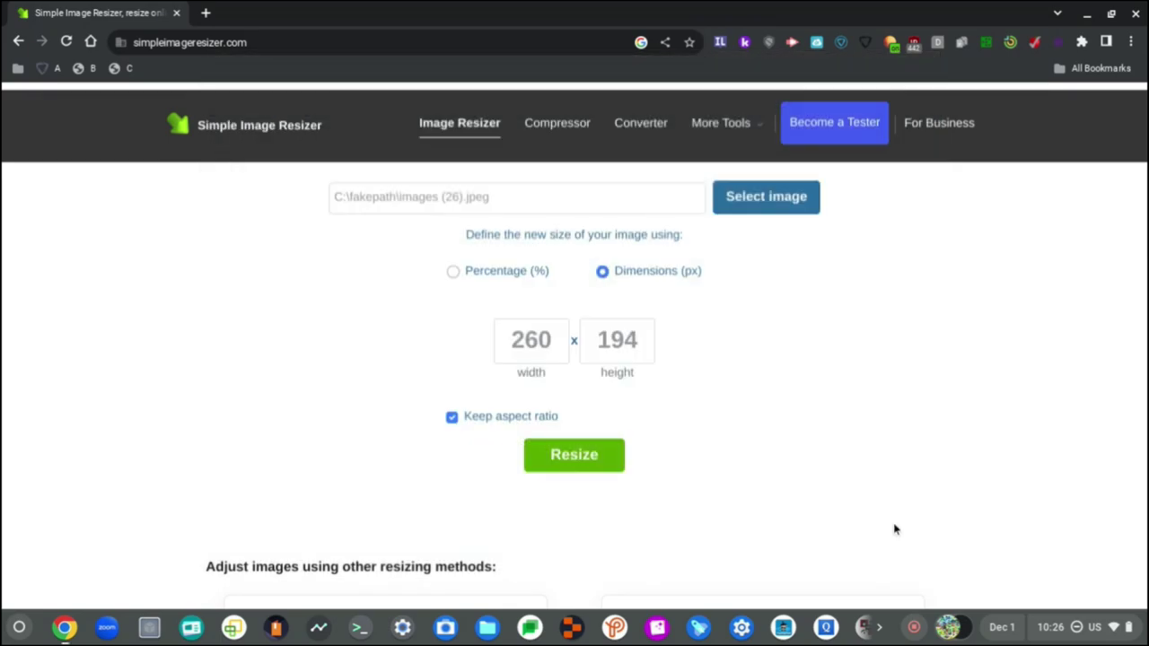
Step: Set the height to 1080 and resize the image to 1447 × 1080 px
{"action": "left_click", "coordinate": [524, 340]}
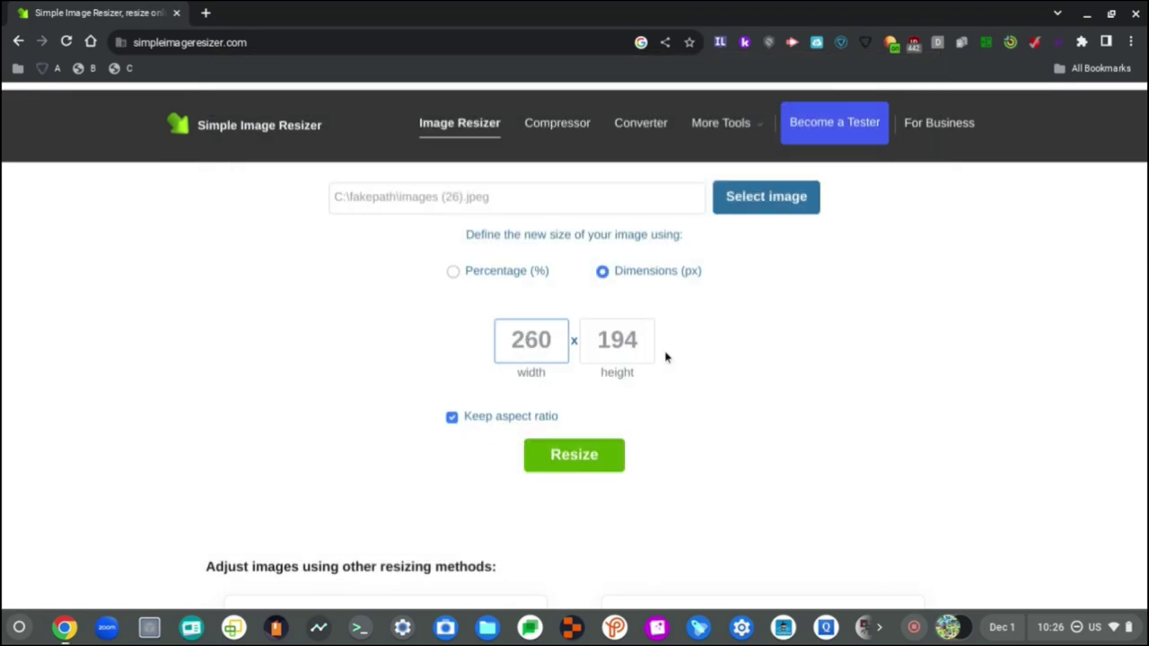
{"action": "left_click", "coordinate": [636, 344]}
{"action": "key", "text": "BackSpace"}
{"action": "key", "text": "BackSpace"}
{"action": "key", "text": "BackSpace"}
{"action": "type", "text": "1080"}
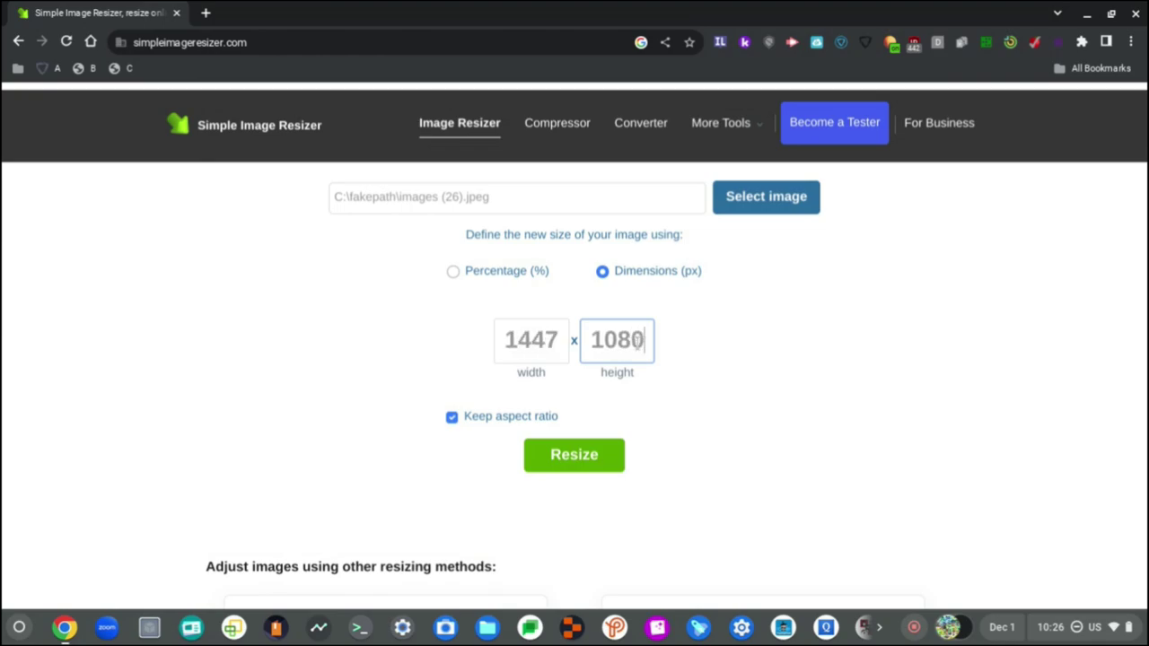
{"action": "left_click", "coordinate": [245, 338]}
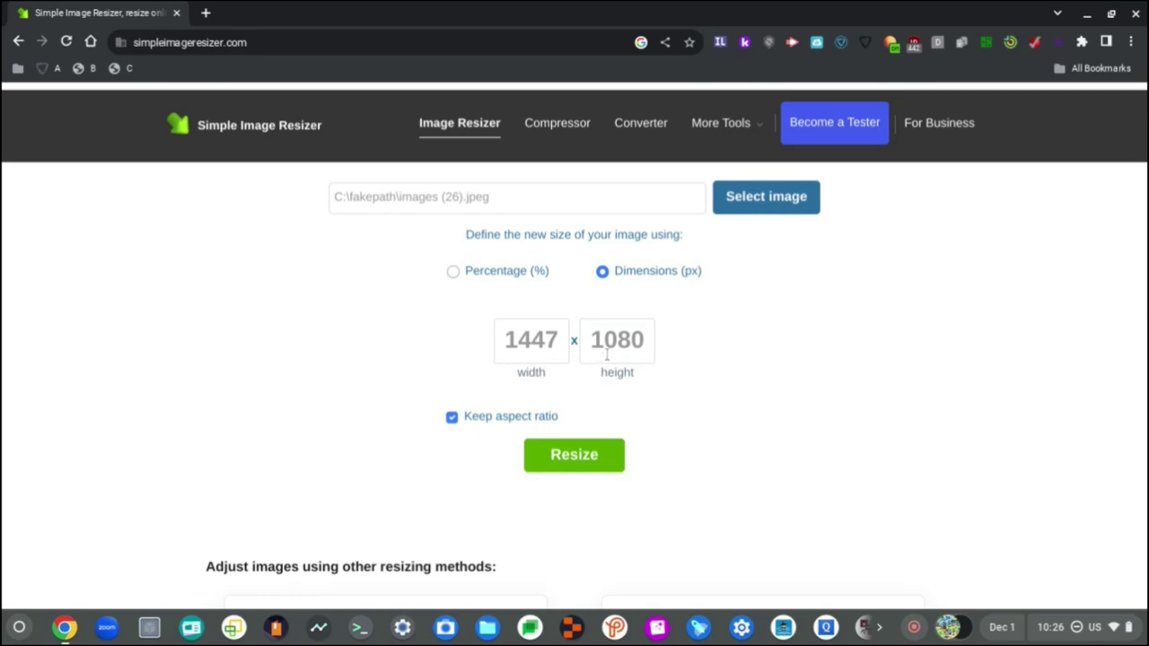
{"action": "left_click", "coordinate": [572, 458]}
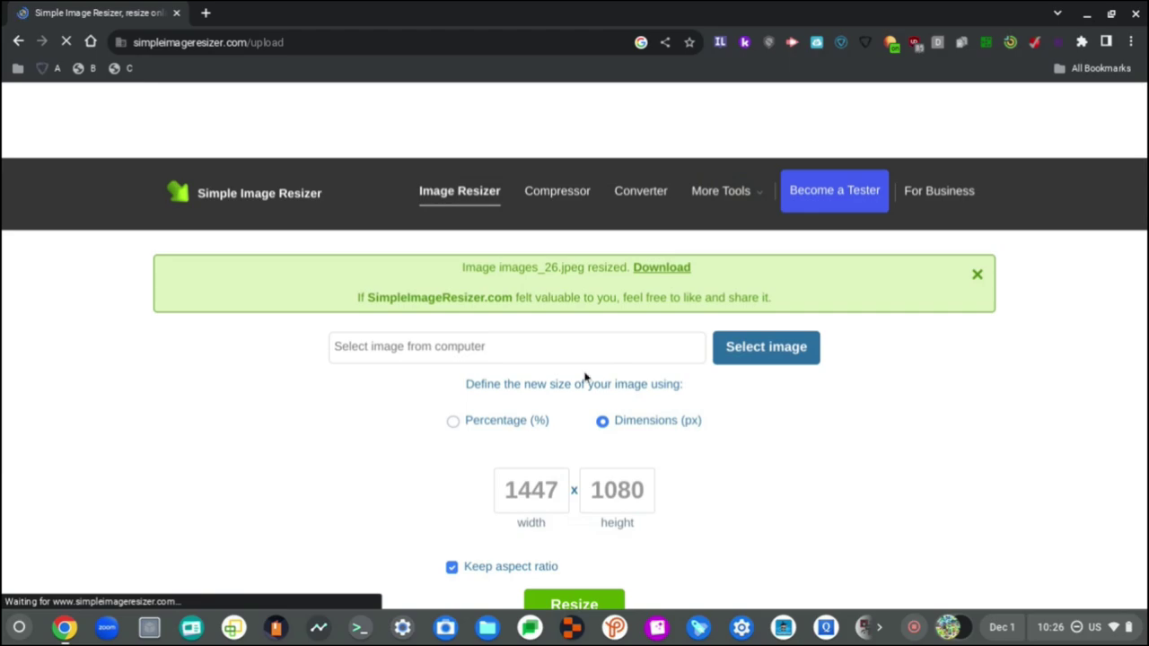
Step: Download the resized images_26.jpeg and return to the resizer page
{"action": "left_click", "coordinate": [665, 269]}
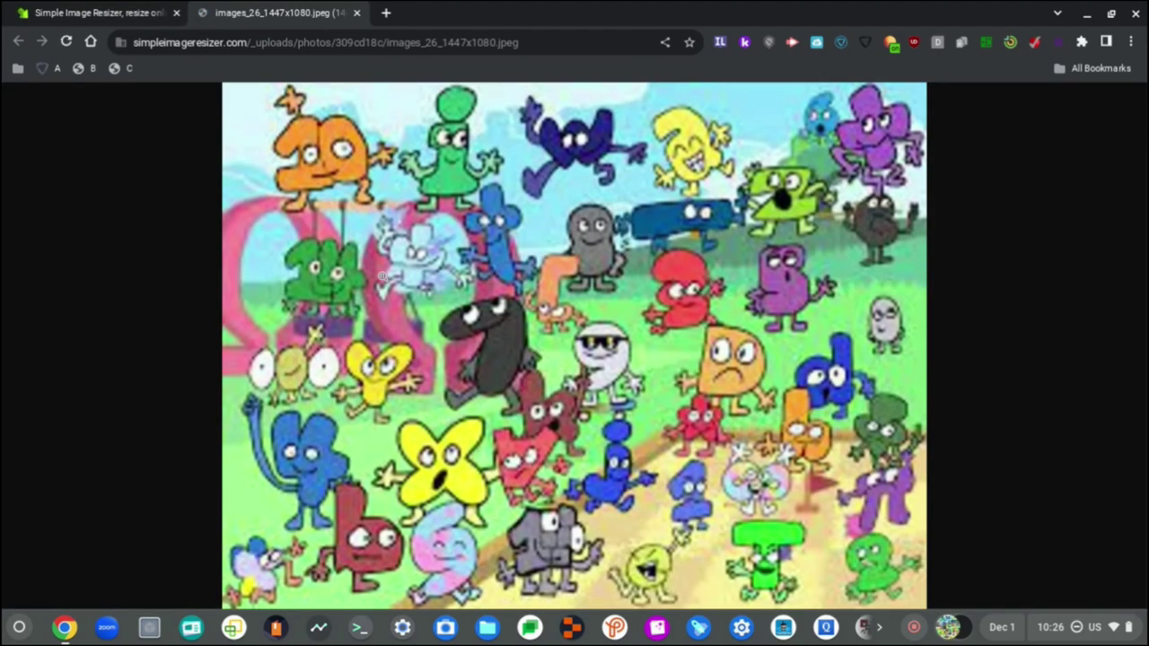
{"action": "right_click", "coordinate": [383, 275]}
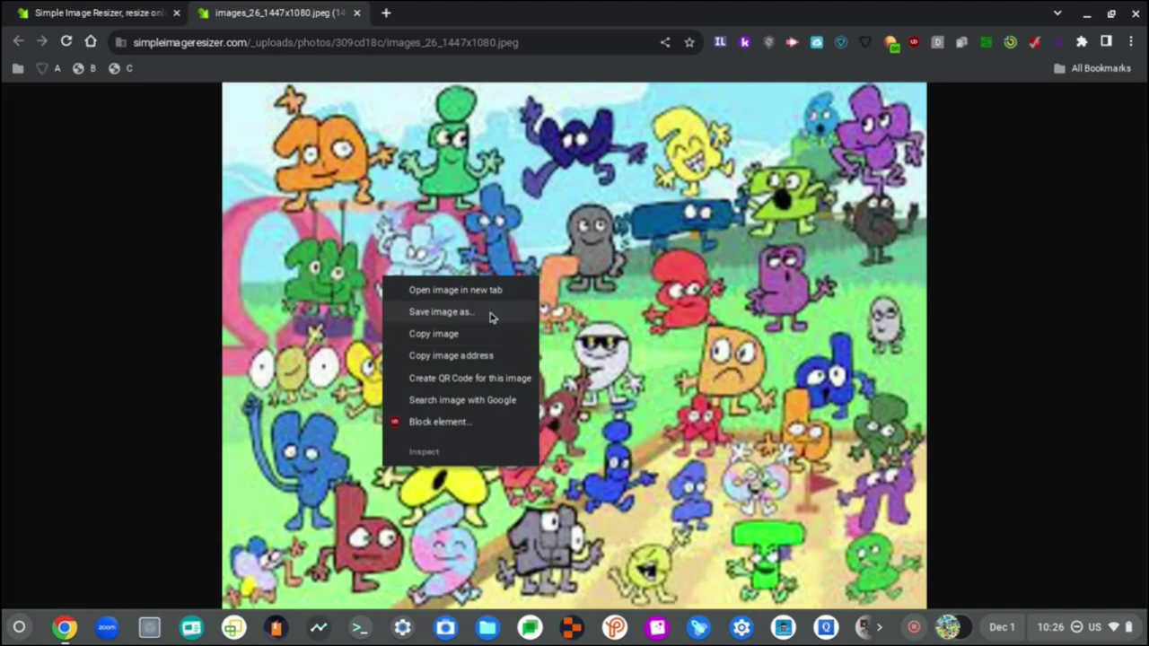
{"action": "left_click", "coordinate": [106, 341]}
{"action": "left_click", "coordinate": [357, 12]}
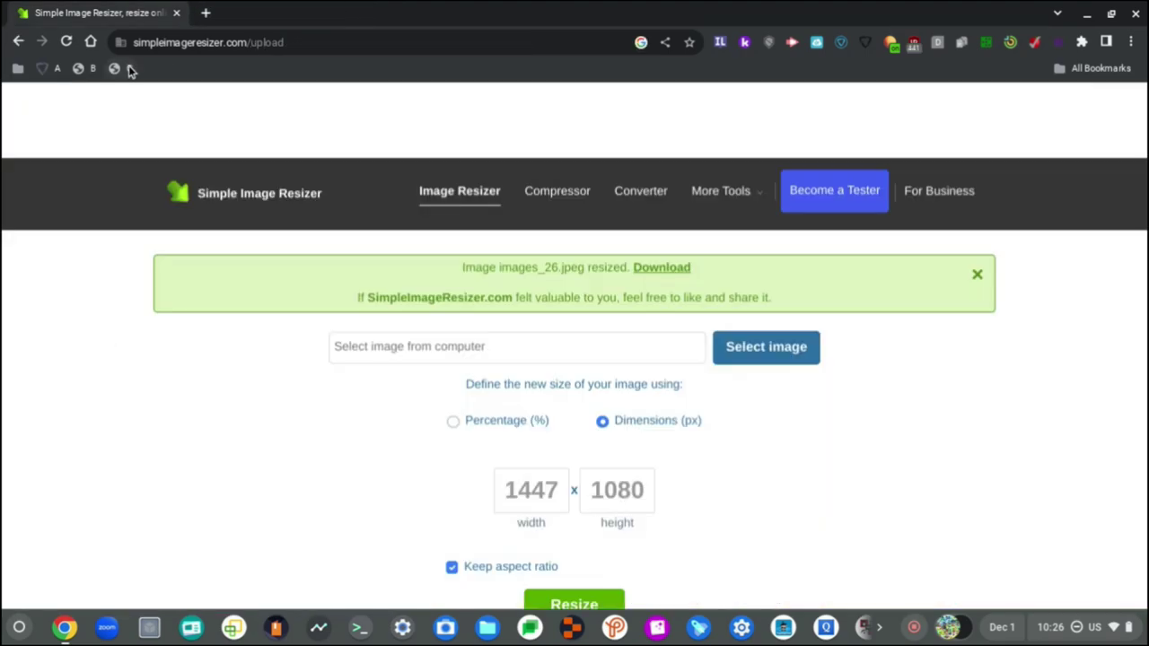
{"action": "left_click", "coordinate": [295, 35]}
Step: Search 'blurry image fixer' and launch Fotor's Unblur Image editor from its result
{"action": "type", "text": "blurry image fixe"}
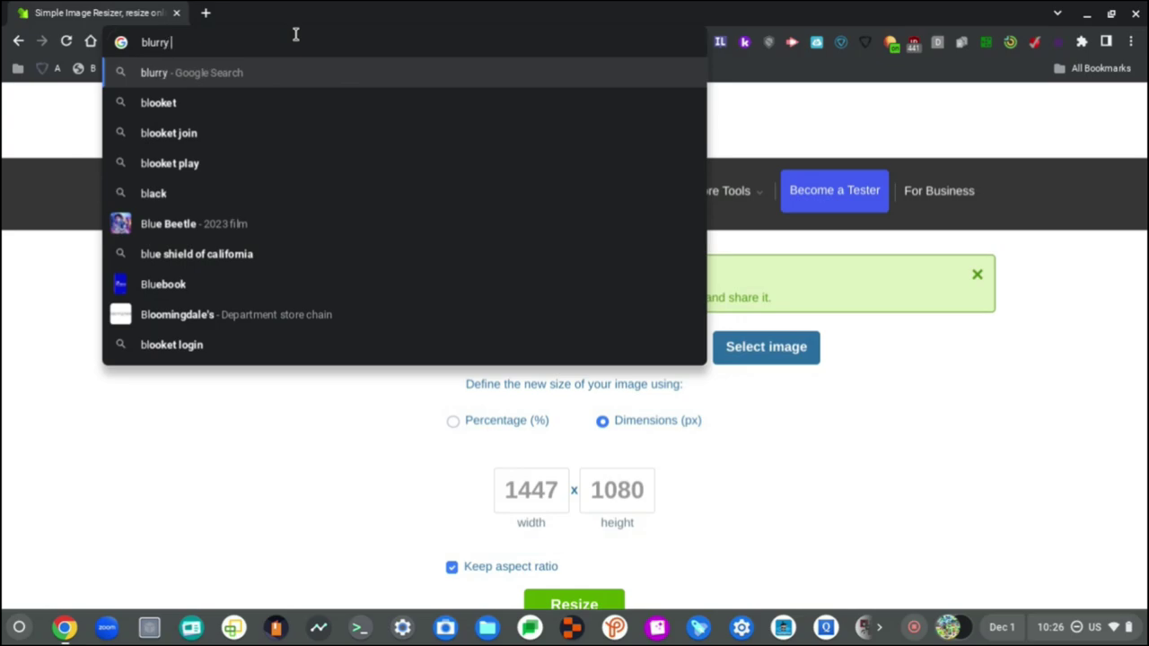
{"action": "type", "text": "r"}
{"action": "key", "text": "Return"}
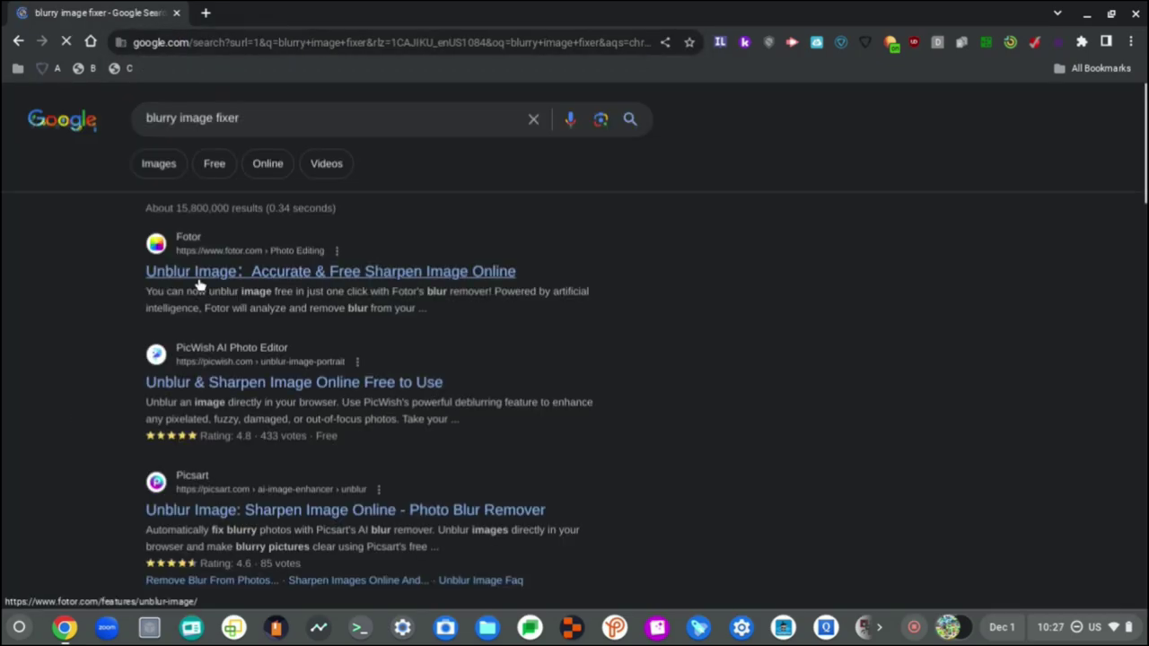
{"action": "left_click", "coordinate": [81, 299]}
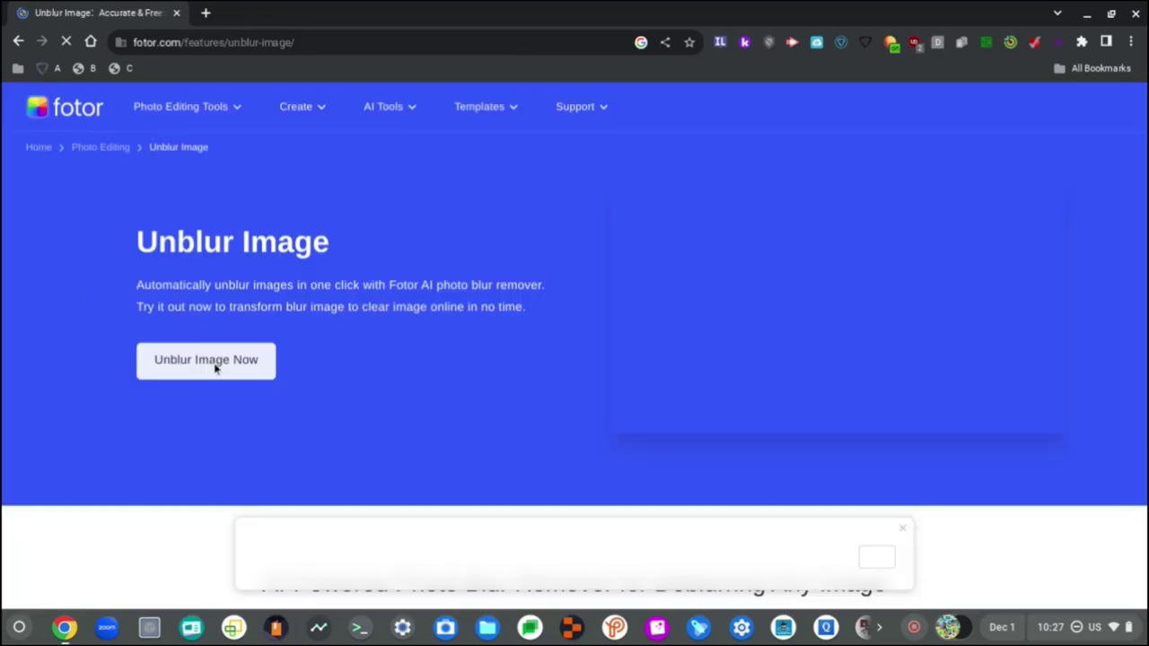
{"action": "left_click", "coordinate": [226, 390]}
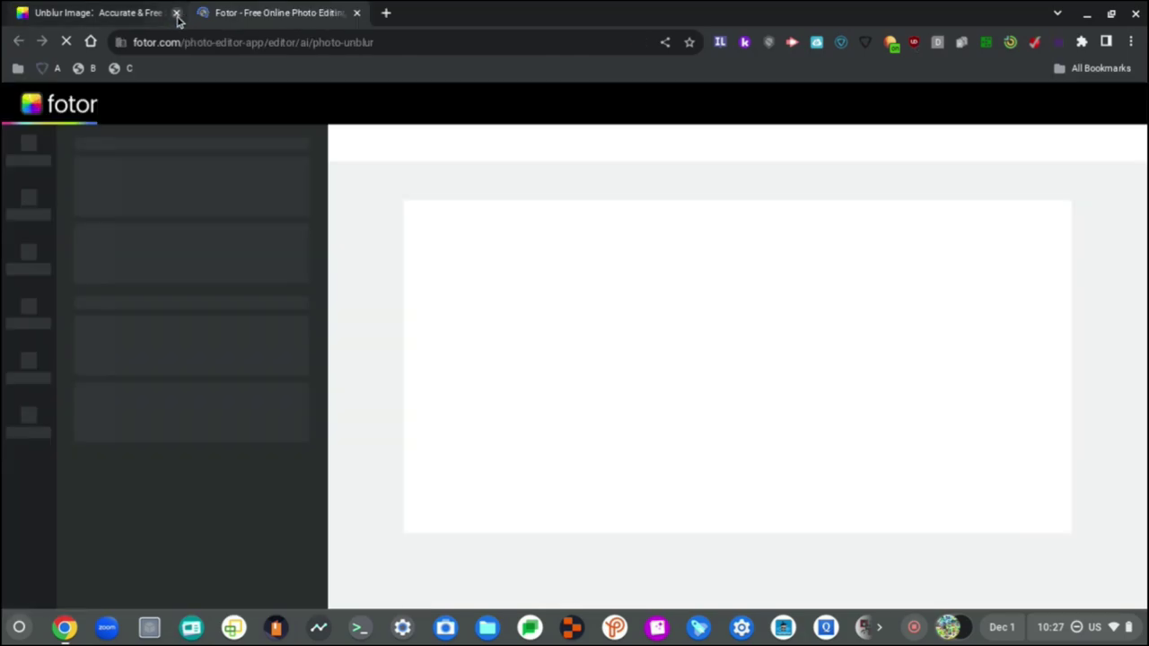
Step: Close the old Fotor page and open images (26).jpeg from My Drive in the Fotor editor
{"action": "left_click", "coordinate": [177, 13]}
{"action": "left_click", "coordinate": [1077, 627]}
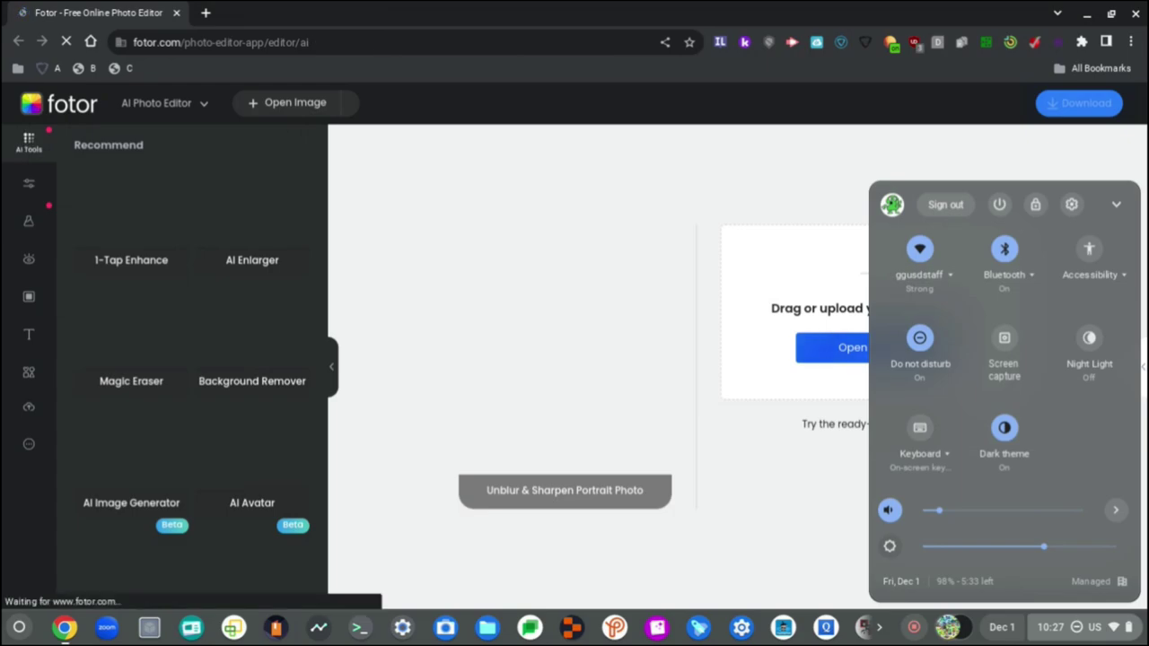
{"action": "left_click", "coordinate": [853, 344]}
{"action": "left_click", "coordinate": [852, 345]}
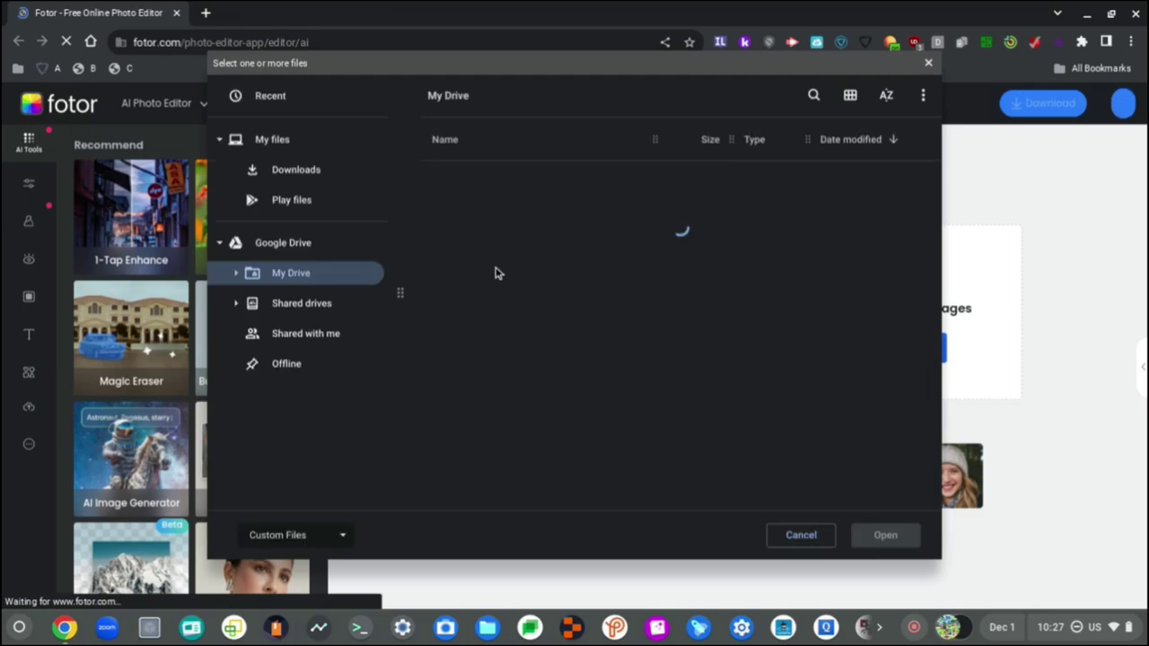
{"action": "scroll", "coordinate": [553, 299], "scroll_direction": "down", "scroll_amount": 1}
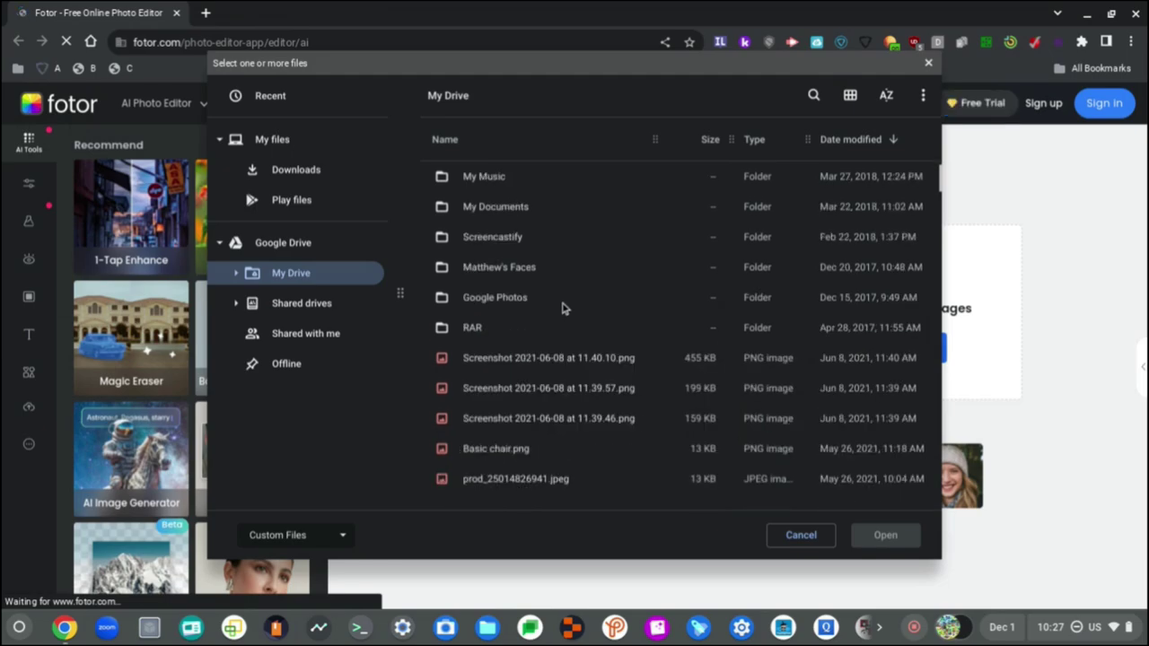
{"action": "scroll", "coordinate": [585, 335], "scroll_direction": "down", "scroll_amount": 3}
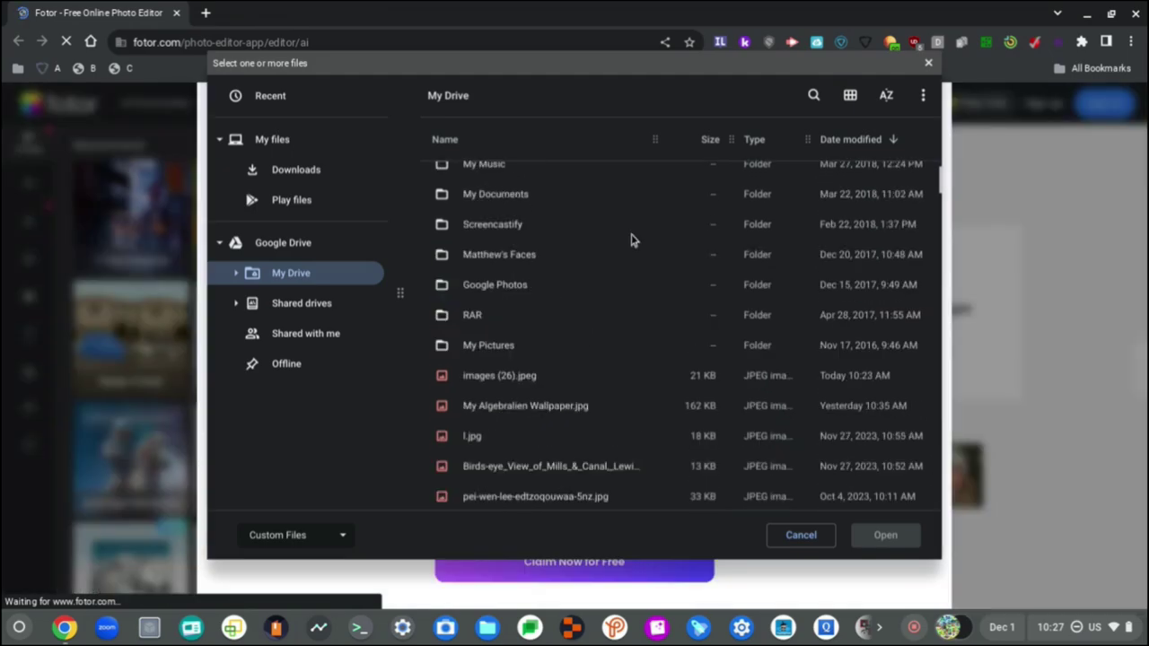
{"action": "scroll", "coordinate": [631, 239], "scroll_direction": "down", "scroll_amount": 3}
{"action": "left_click", "coordinate": [627, 285]}
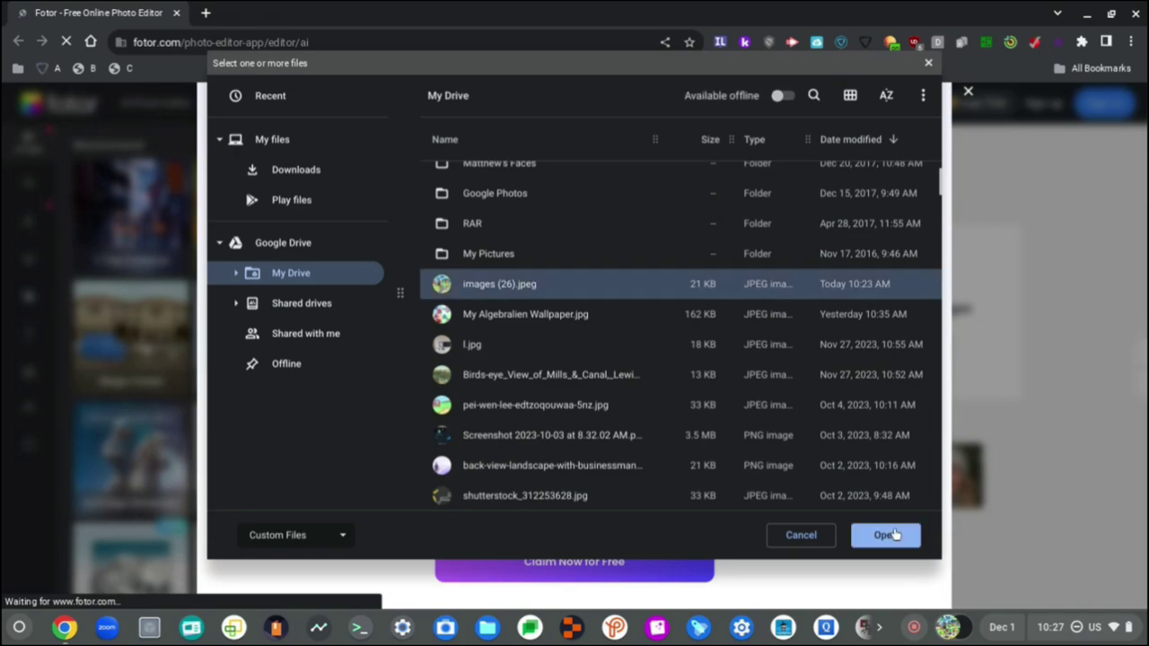
{"action": "left_click", "coordinate": [885, 535]}
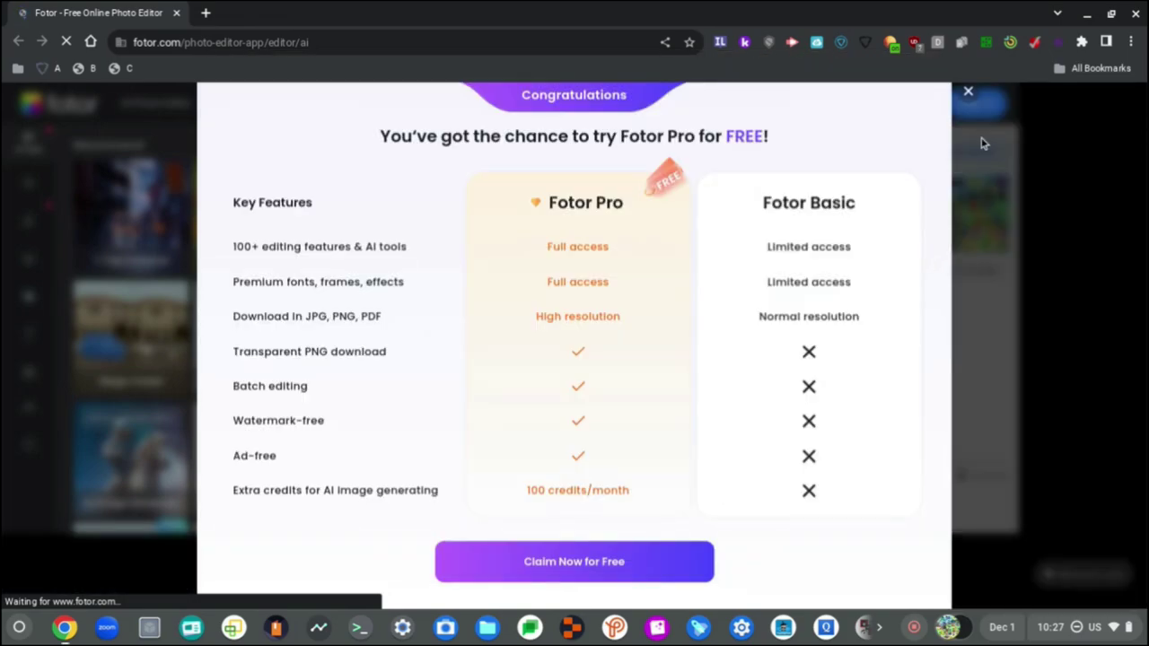
Step: Dismiss the Fotor Pro trial offer and view the loaded 1372 × 1024 picture
{"action": "left_click", "coordinate": [967, 93]}
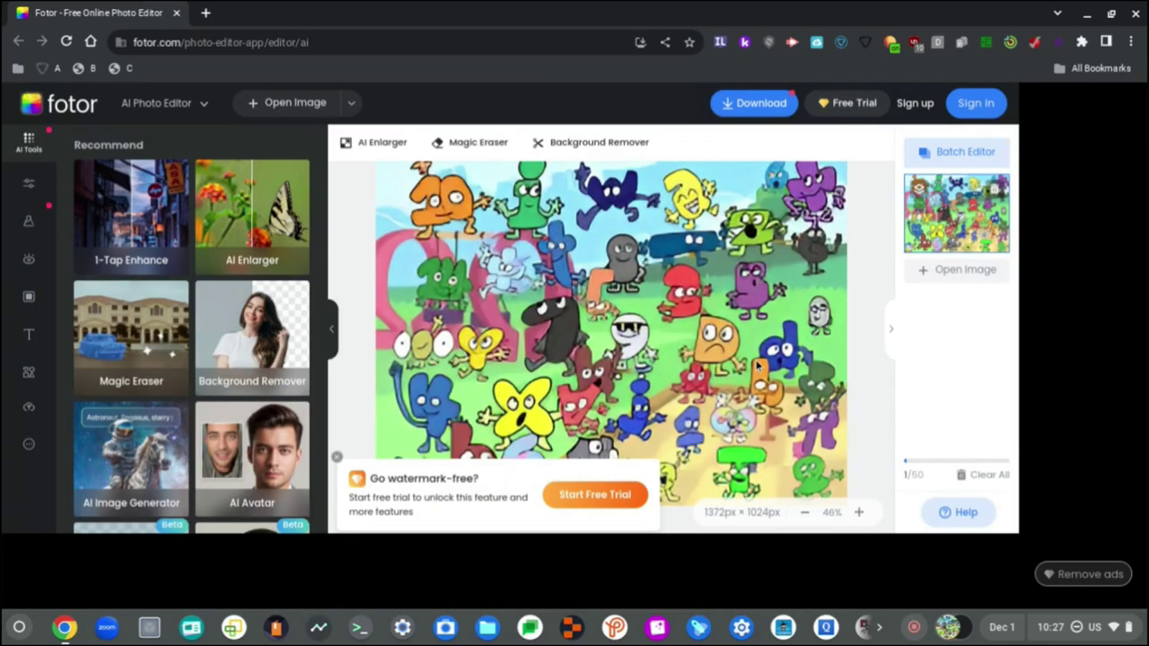
{"action": "scroll", "coordinate": [736, 384], "scroll_direction": "down", "scroll_amount": 3}
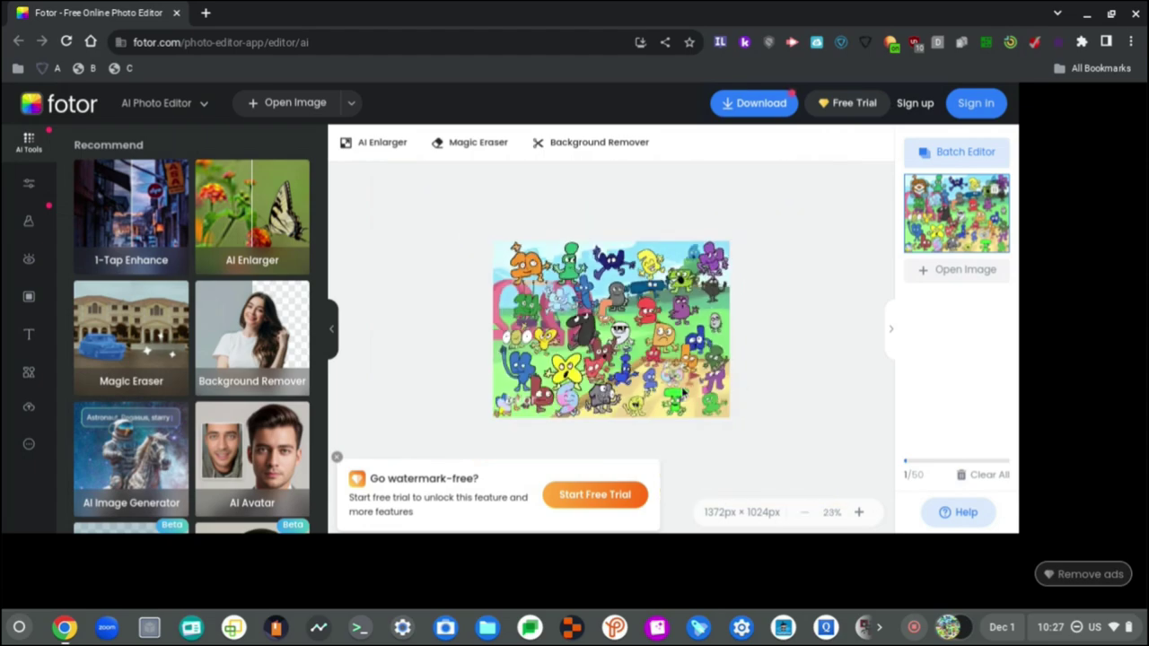
{"action": "scroll", "coordinate": [683, 393], "scroll_direction": "up", "scroll_amount": 3}
{"action": "scroll", "coordinate": [683, 392], "scroll_direction": "down", "scroll_amount": 1}
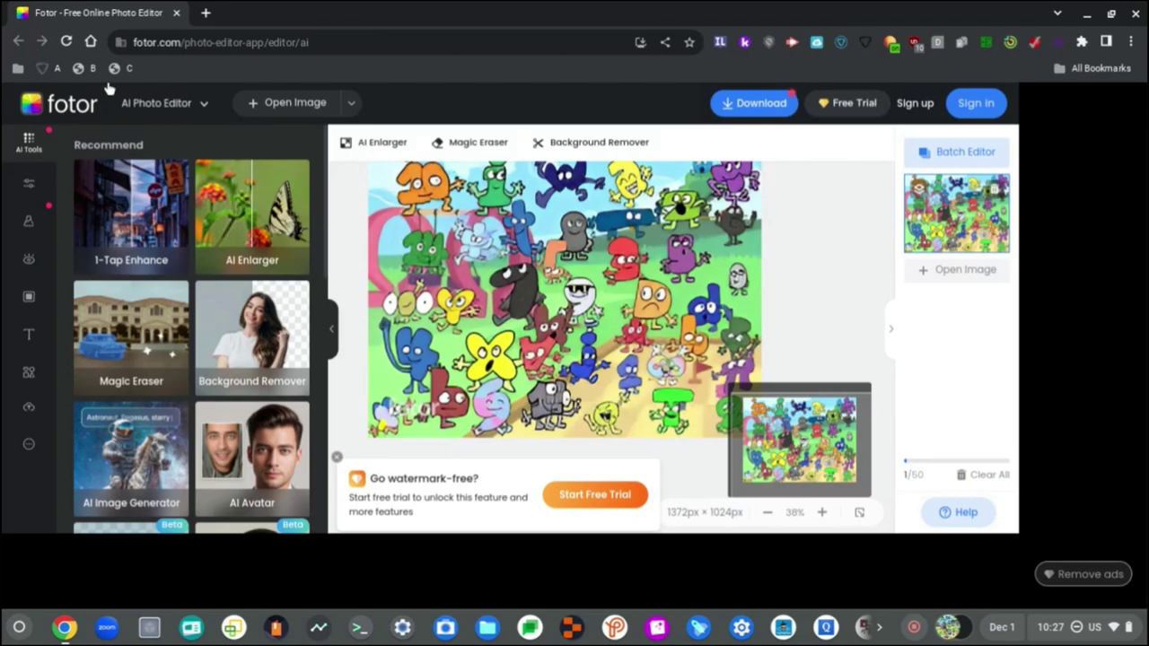
Step: Close the Fotor editor tab, confirming Leave
{"action": "left_click", "coordinate": [208, 13]}
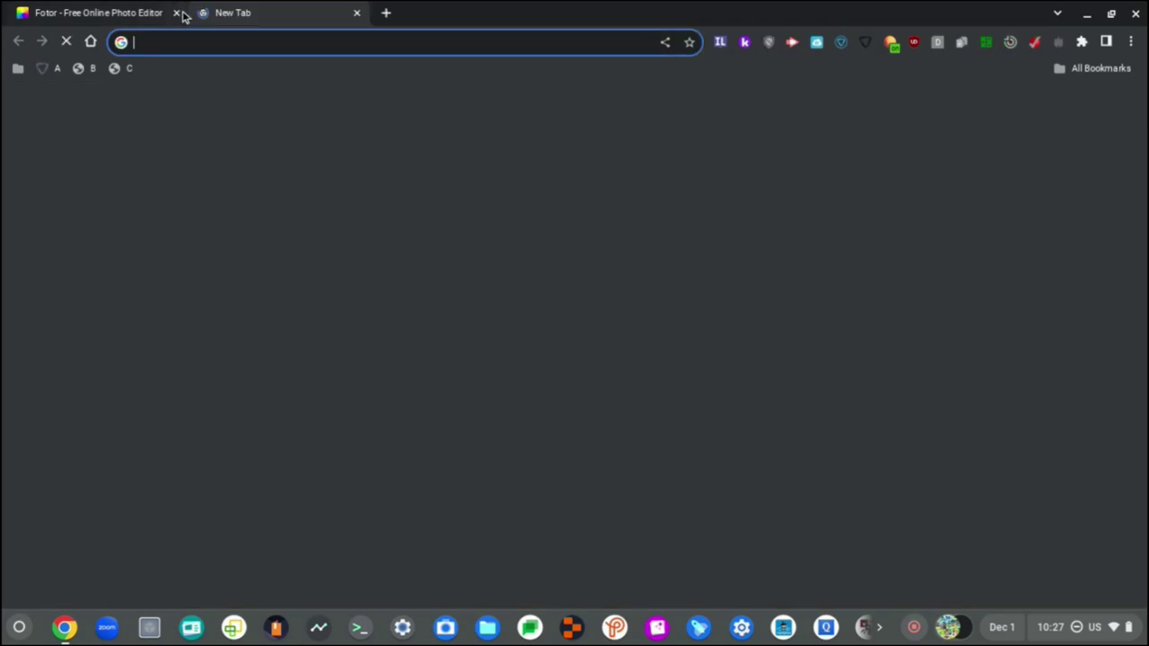
{"action": "left_click", "coordinate": [176, 12]}
{"action": "key", "text": "Return"}
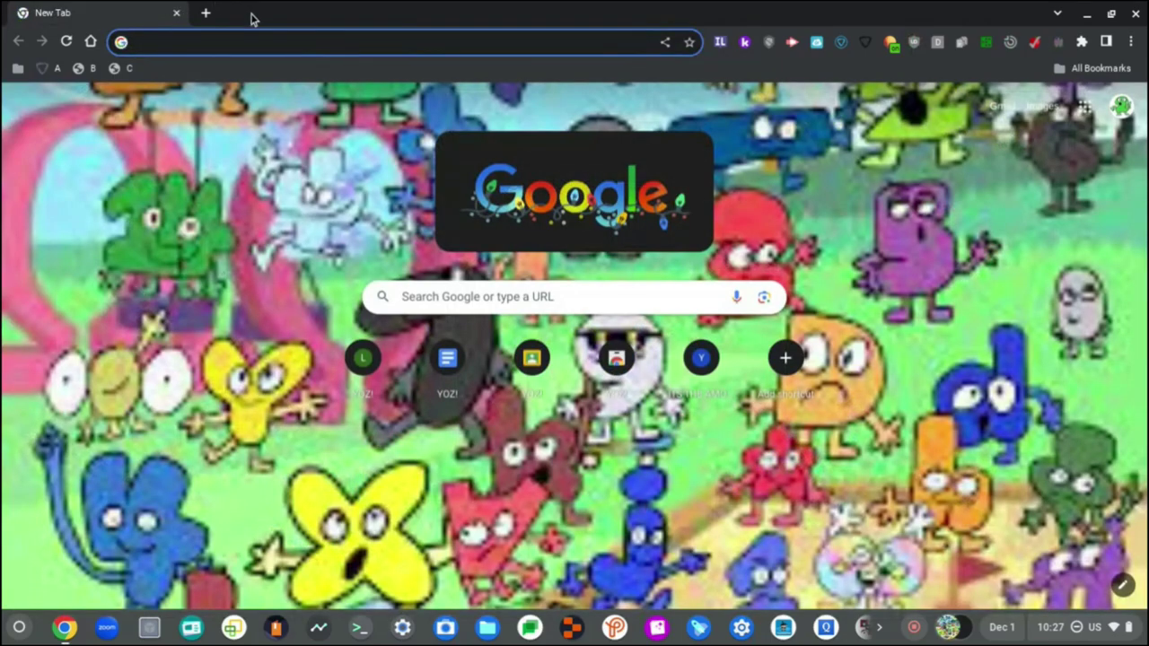
Step: Search Google for 'image unblurring' and scroll through the listed unblur tools
{"action": "left_click", "coordinate": [288, 42]}
{"action": "type", "text": "image "}
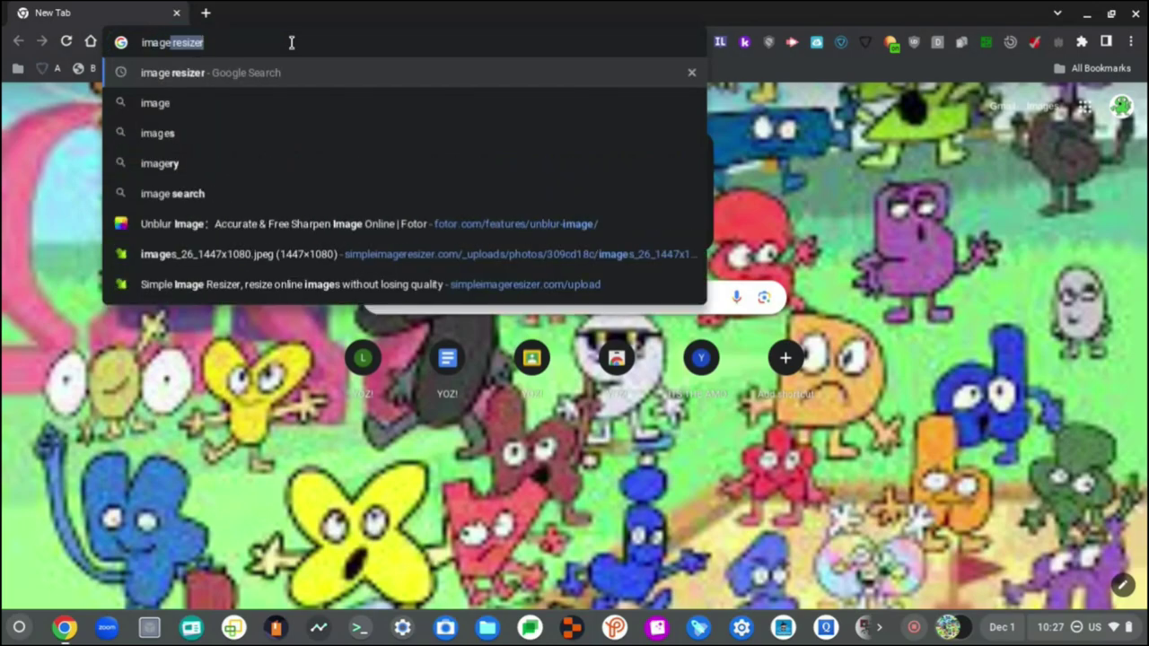
{"action": "type", "text": "unblu"}
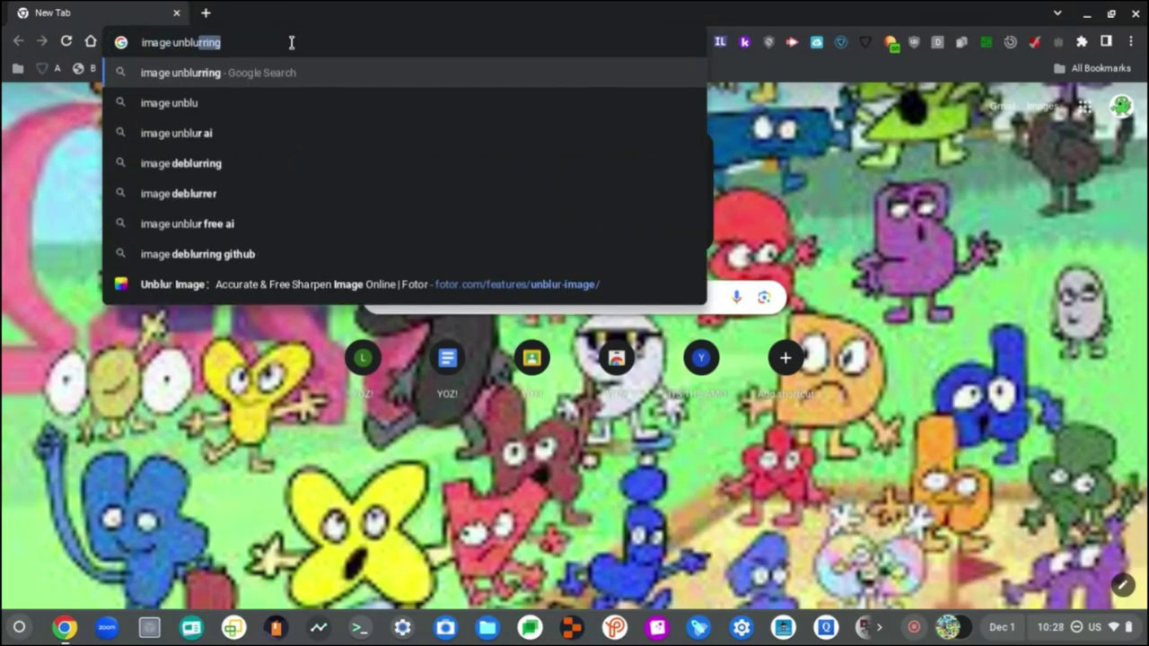
{"action": "key", "text": "Return"}
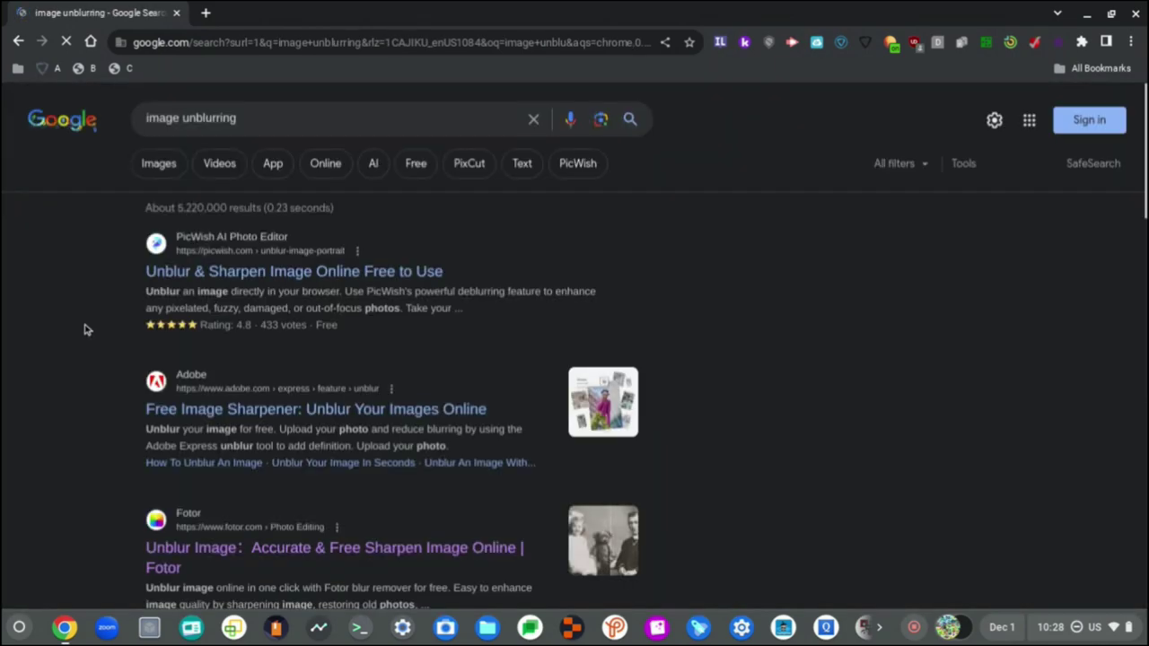
{"action": "scroll", "coordinate": [83, 336], "scroll_direction": "down", "scroll_amount": 5}
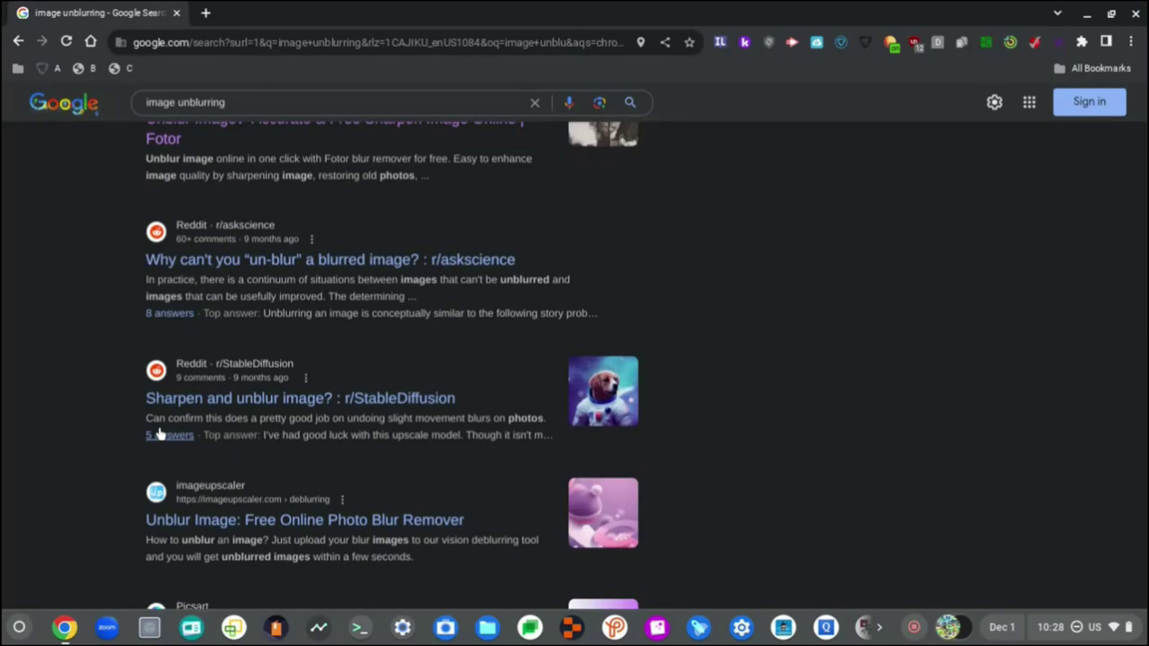
{"action": "scroll", "coordinate": [88, 405], "scroll_direction": "down", "scroll_amount": 3}
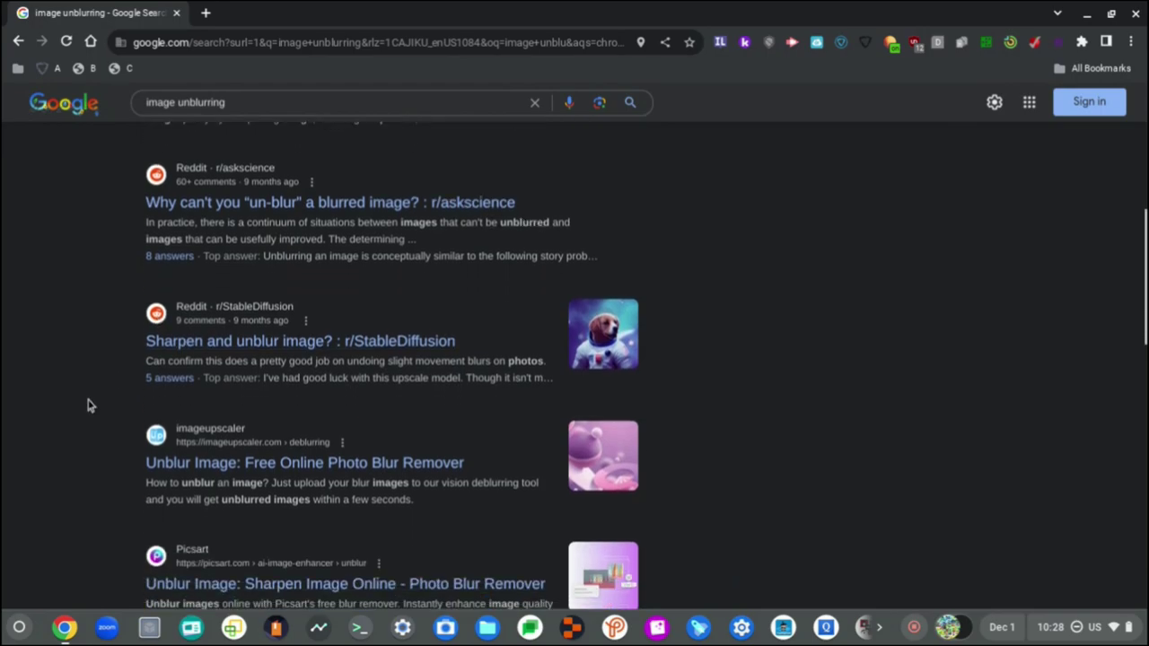
Step: Open imageupscaler's Unblur Image page and dismiss the audio settings panel
{"action": "left_click", "coordinate": [264, 367]}
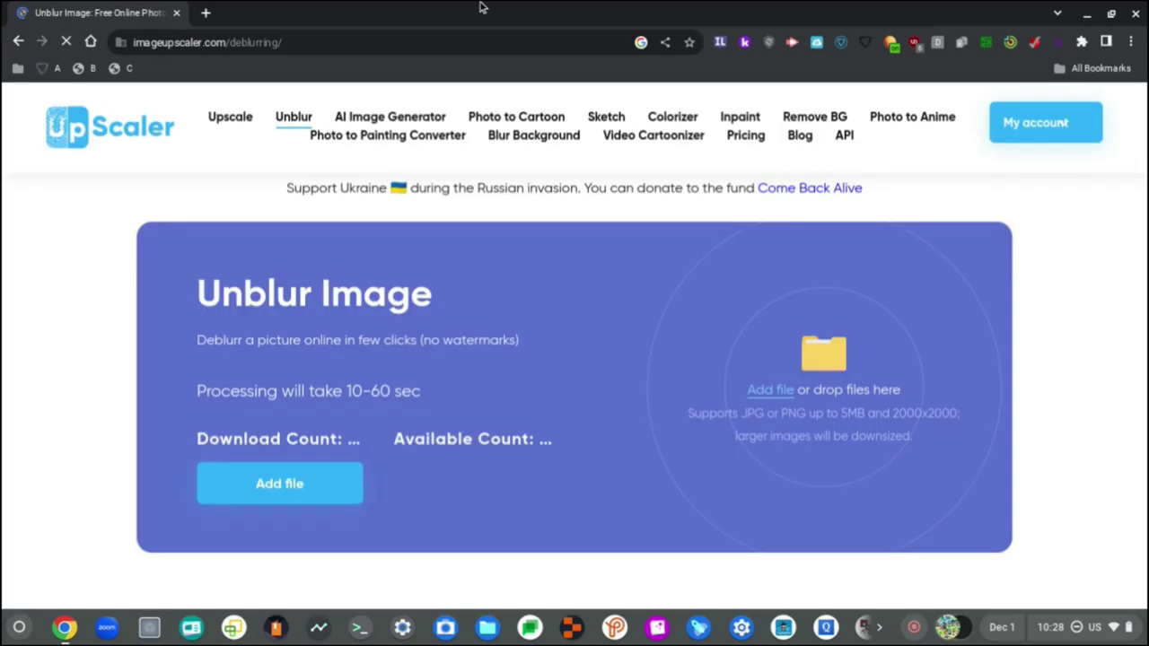
{"action": "scroll", "coordinate": [333, 309], "scroll_direction": "down", "scroll_amount": 2}
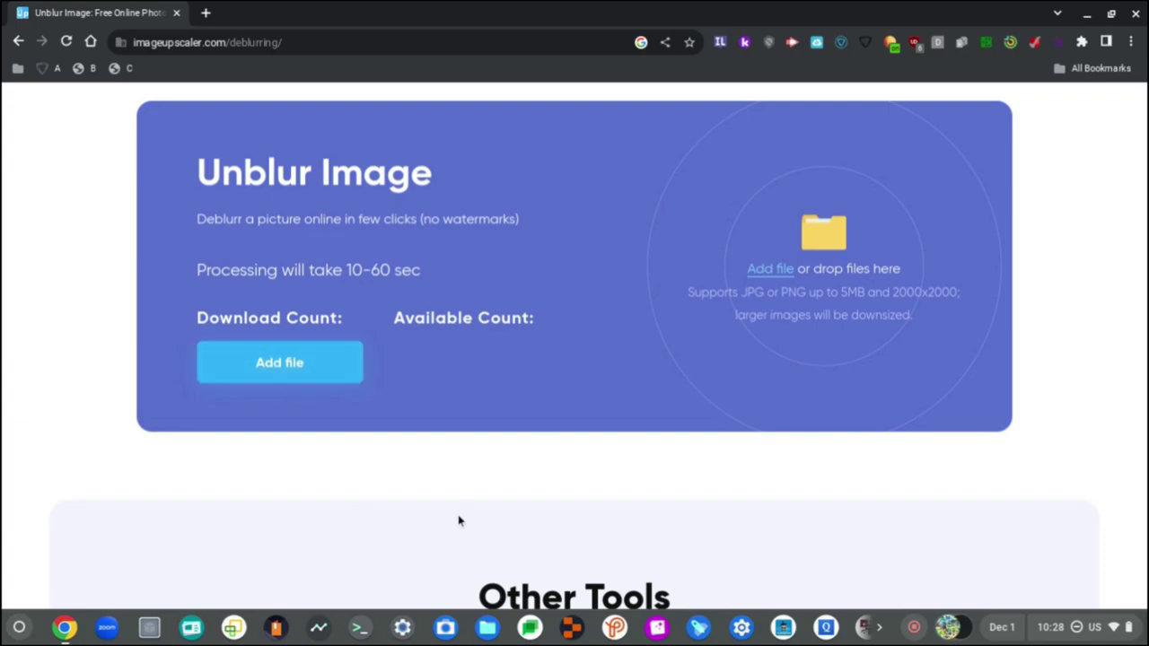
{"action": "scroll", "coordinate": [291, 312], "scroll_direction": "up", "scroll_amount": 2}
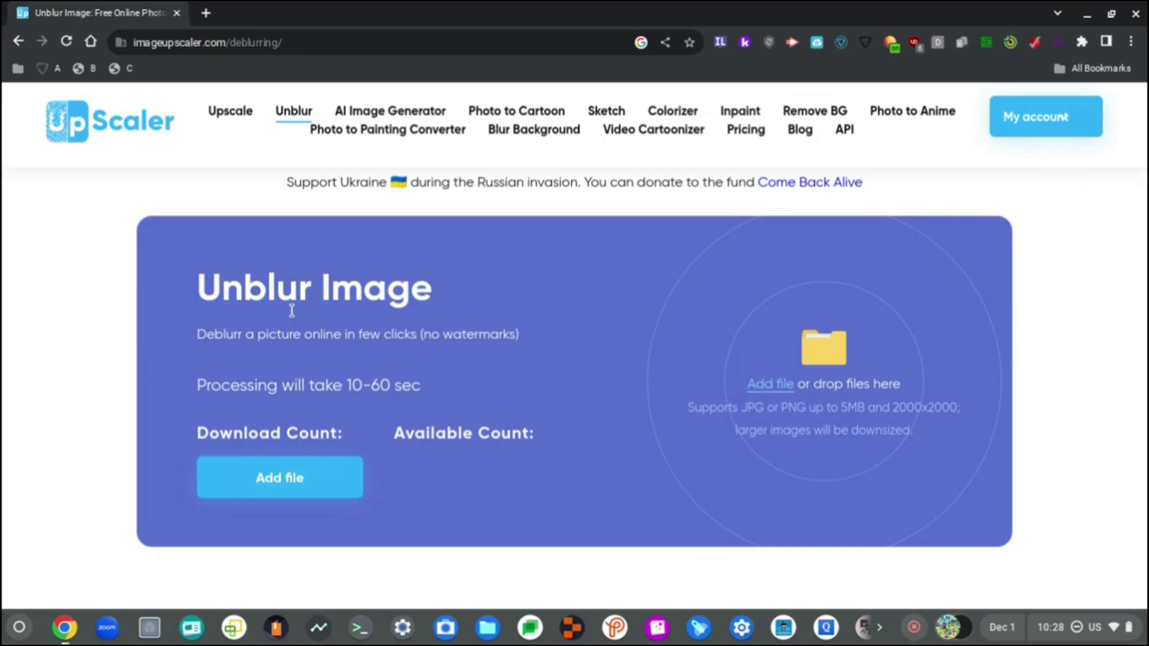
{"action": "key", "text": "alt+shift+s"}
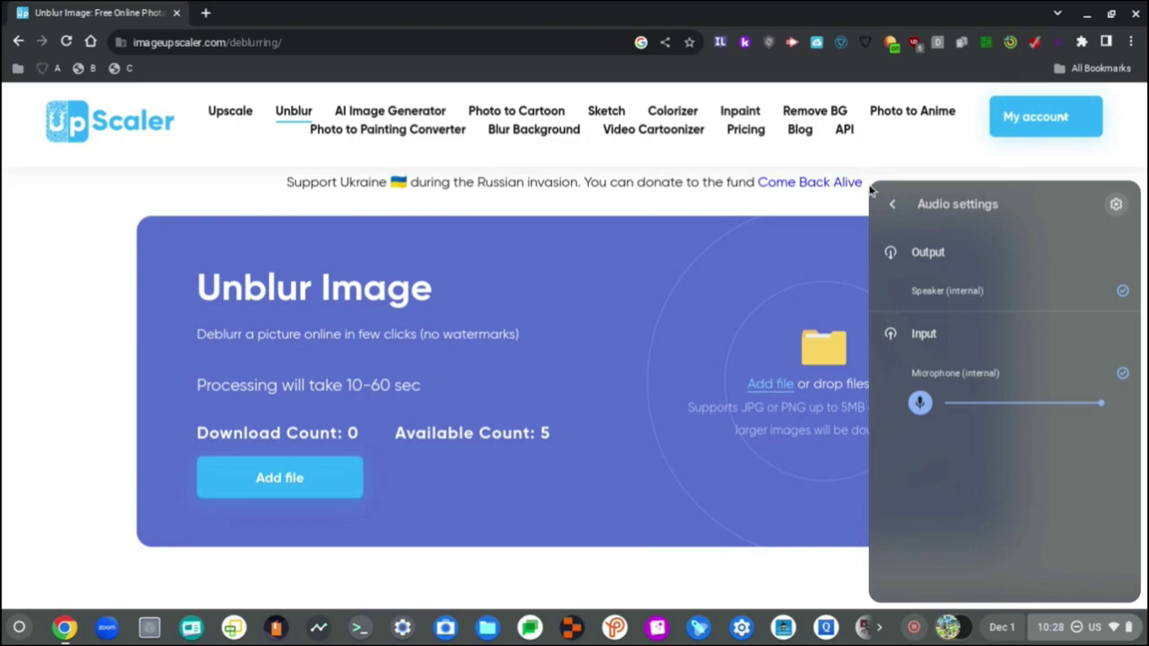
{"action": "left_click", "coordinate": [604, 265]}
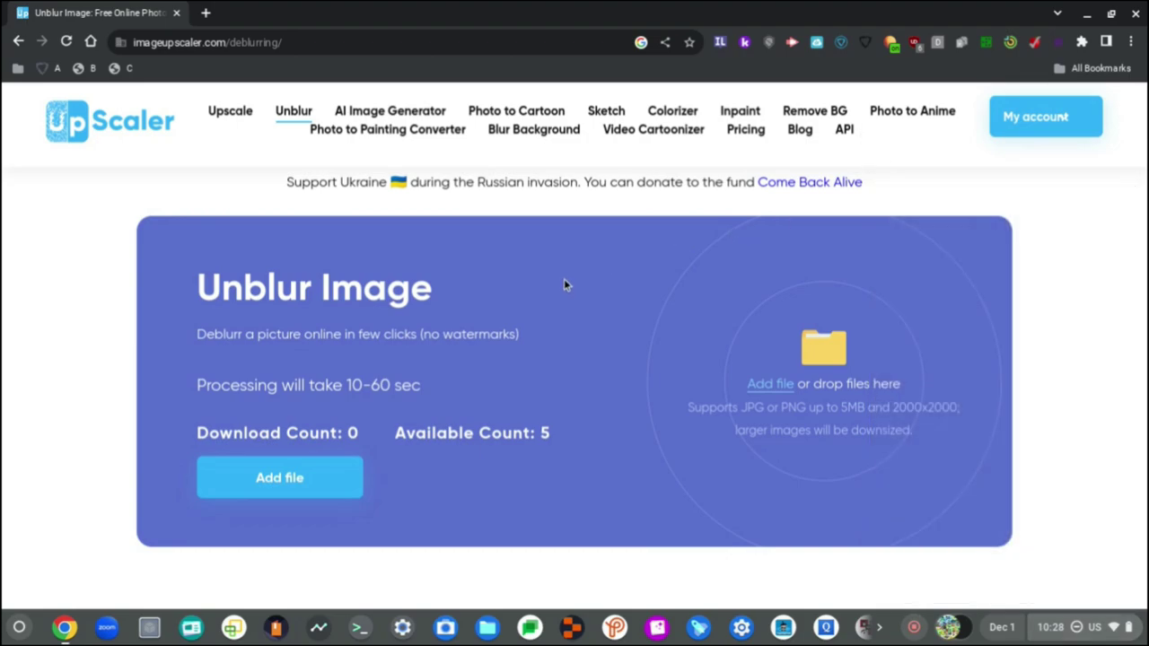
Step: Choose images (26).jpeg from My Drive in the upload file chooser
{"action": "left_click", "coordinate": [279, 476]}
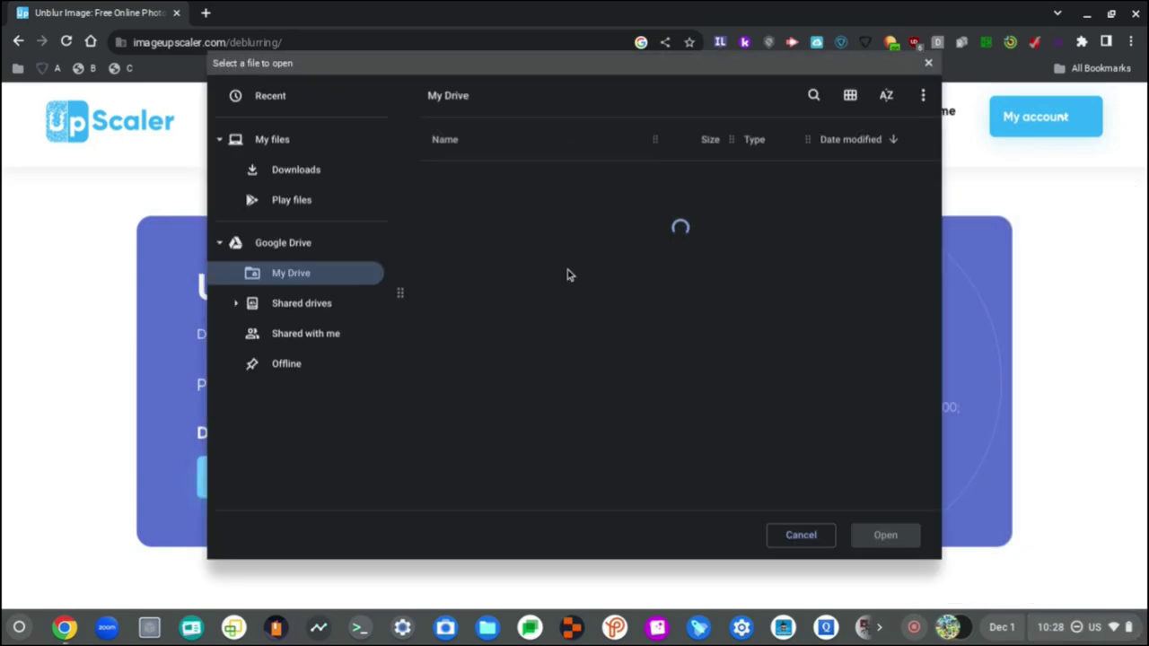
{"action": "scroll", "coordinate": [569, 281], "scroll_direction": "down", "scroll_amount": 3}
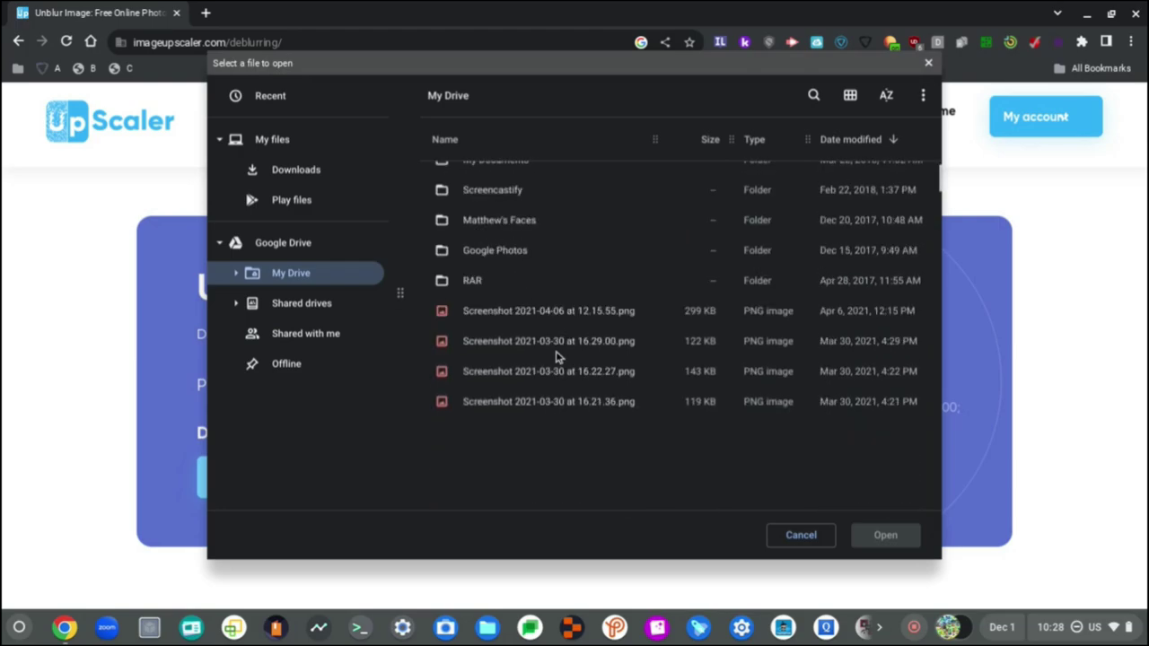
{"action": "scroll", "coordinate": [575, 332], "scroll_direction": "up", "scroll_amount": 2}
{"action": "scroll", "coordinate": [578, 336], "scroll_direction": "down", "scroll_amount": 1}
{"action": "scroll", "coordinate": [579, 323], "scroll_direction": "down", "scroll_amount": 1}
{"action": "left_click", "coordinate": [574, 373]}
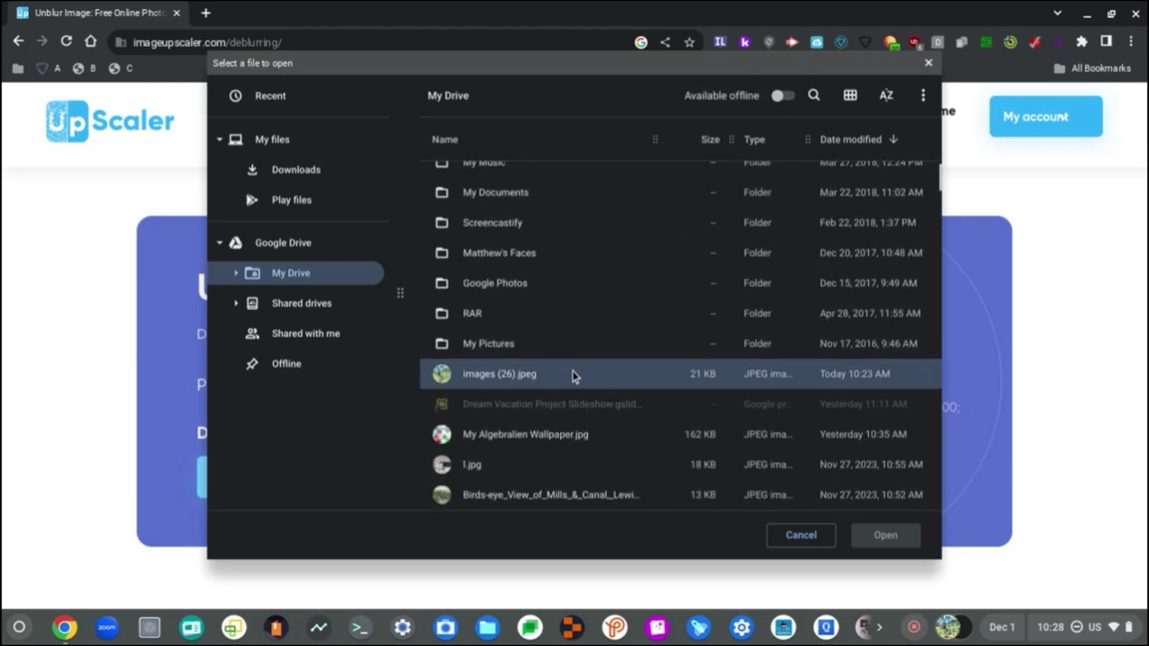
Step: Upload images (26).jpeg and run deblurring until the processed image shows beside the original
{"action": "left_click", "coordinate": [889, 536]}
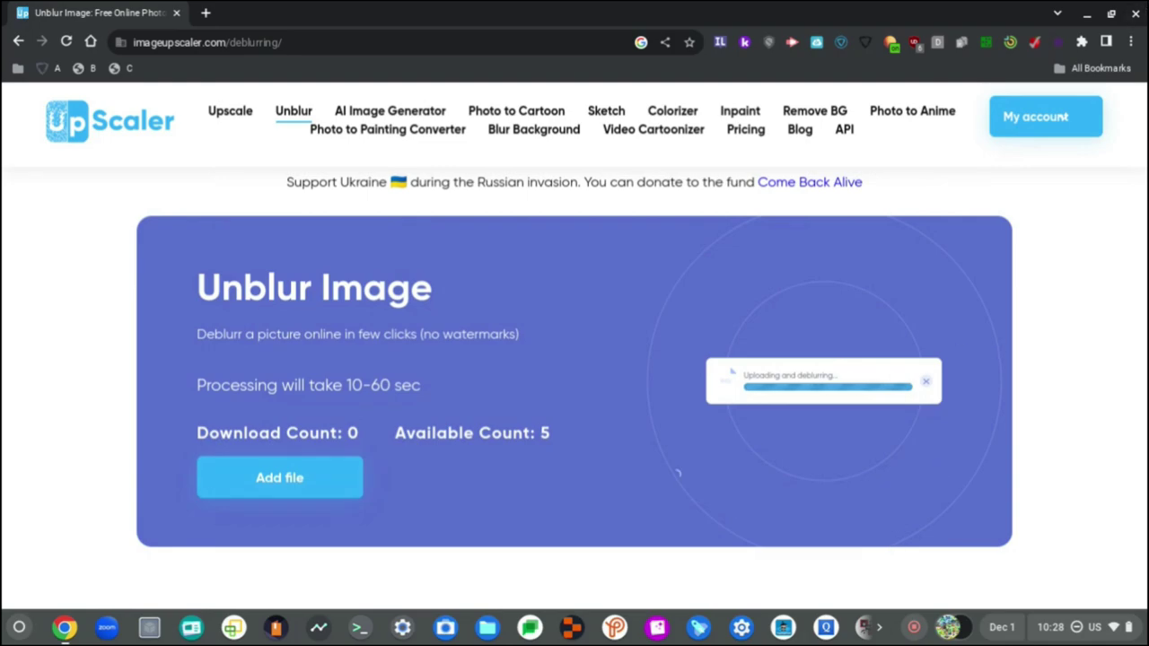
{"action": "scroll", "coordinate": [773, 385], "scroll_direction": "up", "scroll_amount": 5}
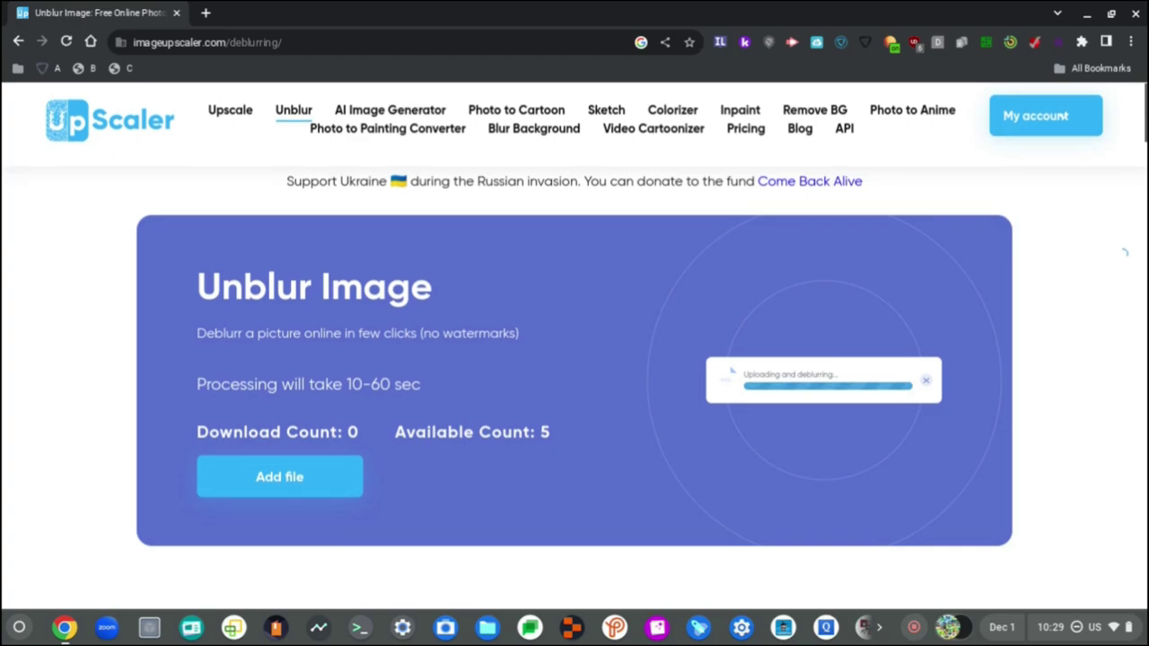
{"action": "scroll", "coordinate": [574, 359], "scroll_direction": "down", "scroll_amount": 8}
{"action": "scroll", "coordinate": [574, 359], "scroll_direction": "up", "scroll_amount": 8}
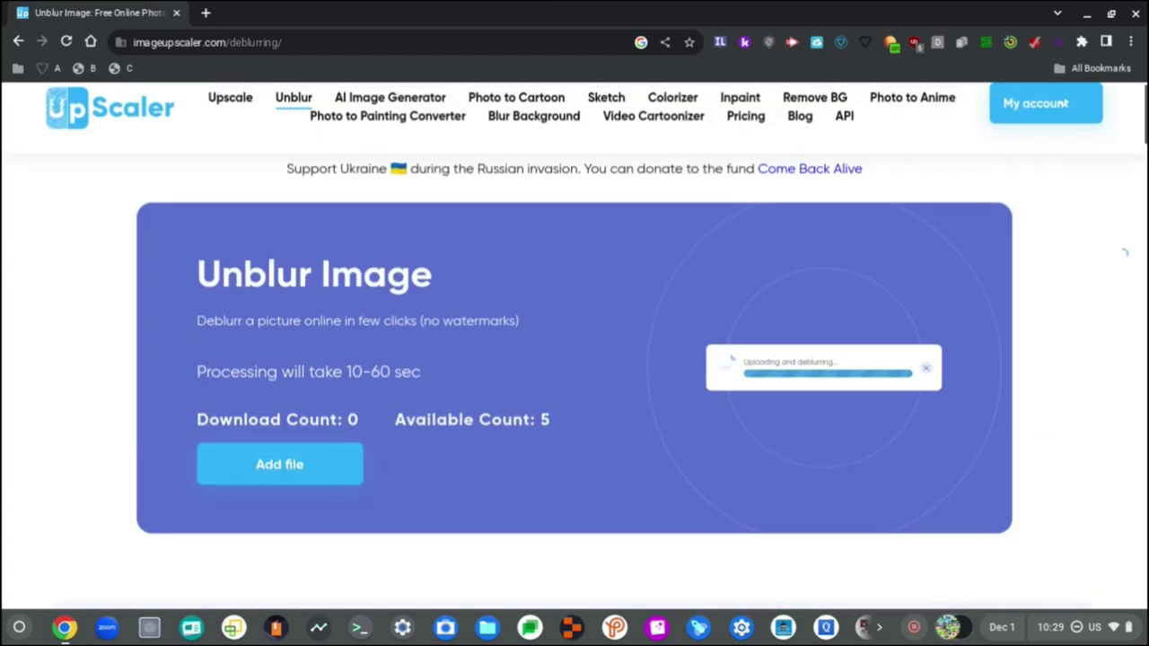
{"action": "scroll", "coordinate": [575, 359], "scroll_direction": "down", "scroll_amount": 10}
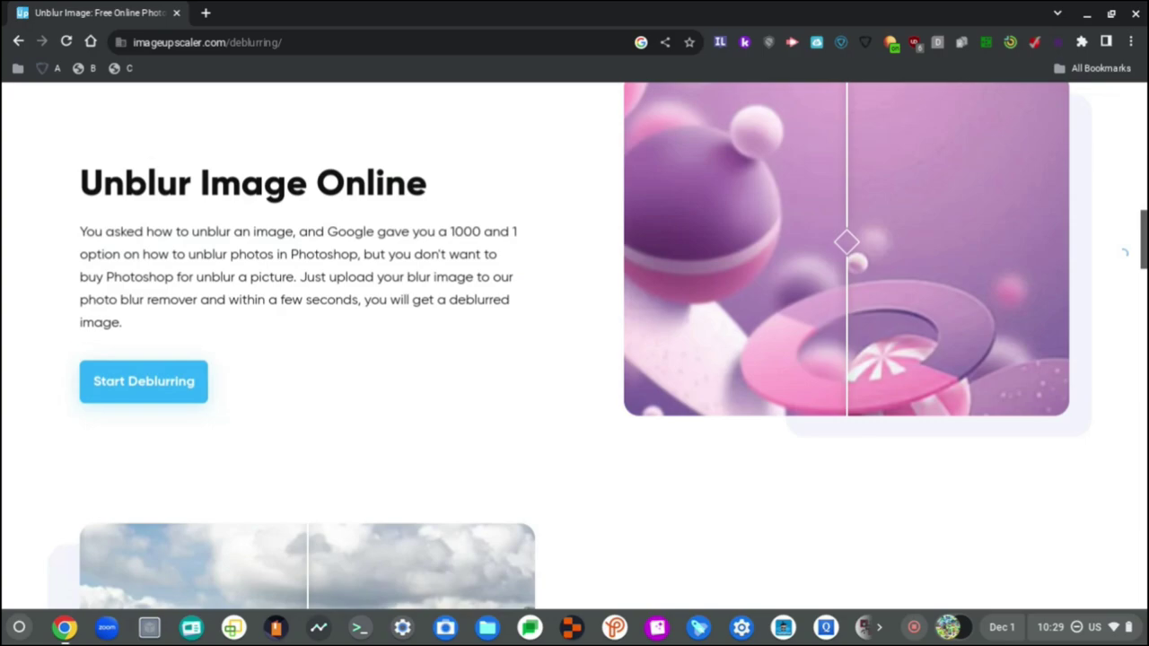
{"action": "scroll", "coordinate": [574, 346], "scroll_direction": "up", "scroll_amount": 1}
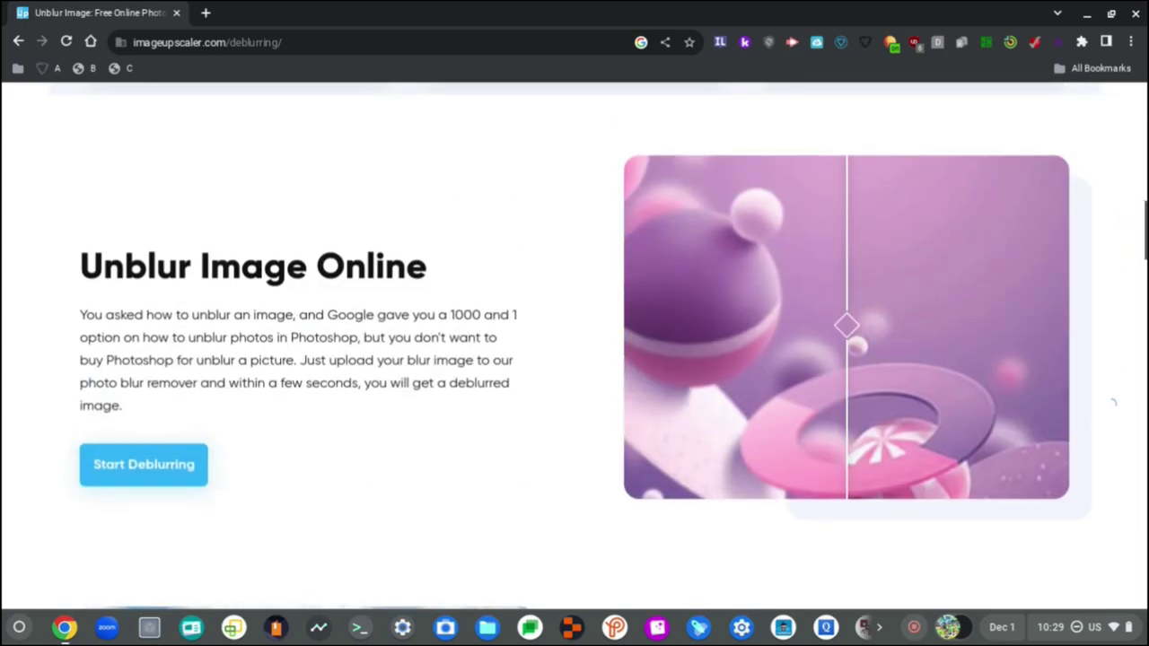
{"action": "scroll", "coordinate": [898, 449], "scroll_direction": "up", "scroll_amount": 3}
{"action": "scroll", "coordinate": [902, 453], "scroll_direction": "down", "scroll_amount": 2}
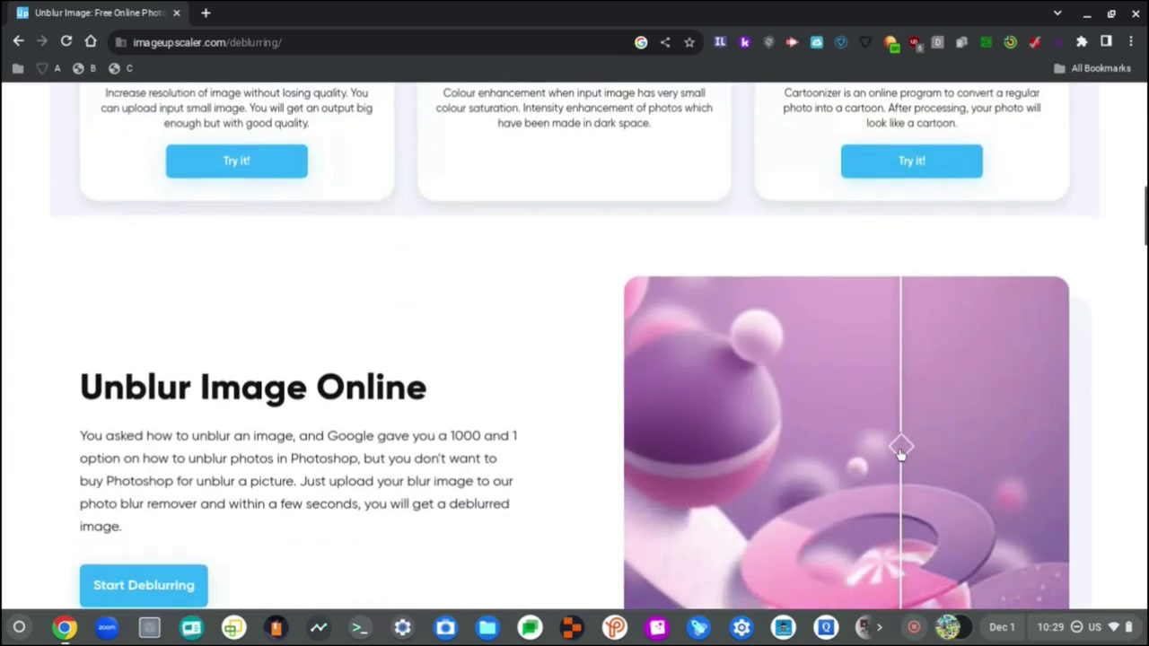
{"action": "scroll", "coordinate": [902, 454], "scroll_direction": "down", "scroll_amount": 1}
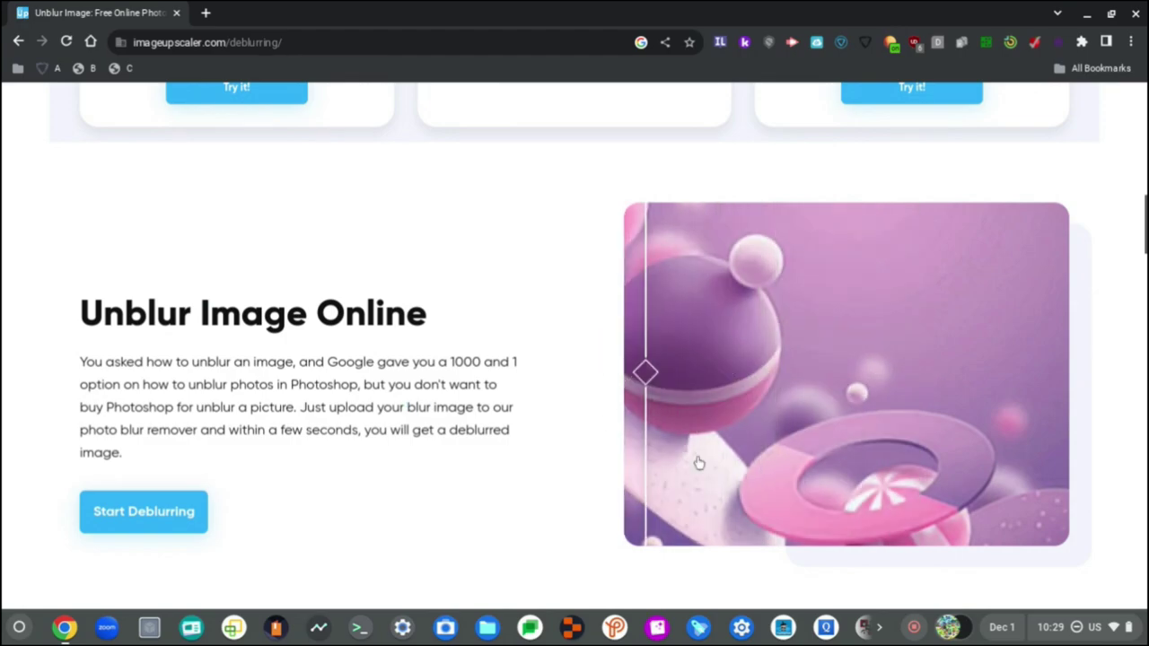
{"action": "key", "text": "ctrl+v"}
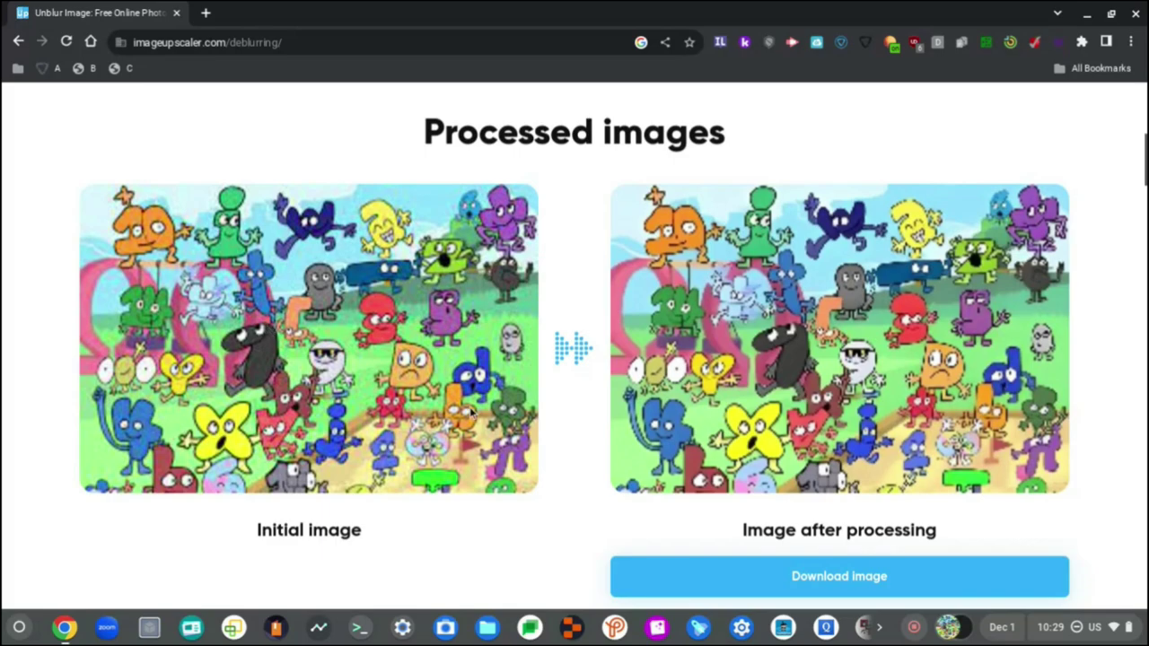
Step: Download the result as images_(26)_deblurred.jpeg and go back to the unblurring search results
{"action": "scroll", "coordinate": [447, 331], "scroll_direction": "down", "scroll_amount": 1}
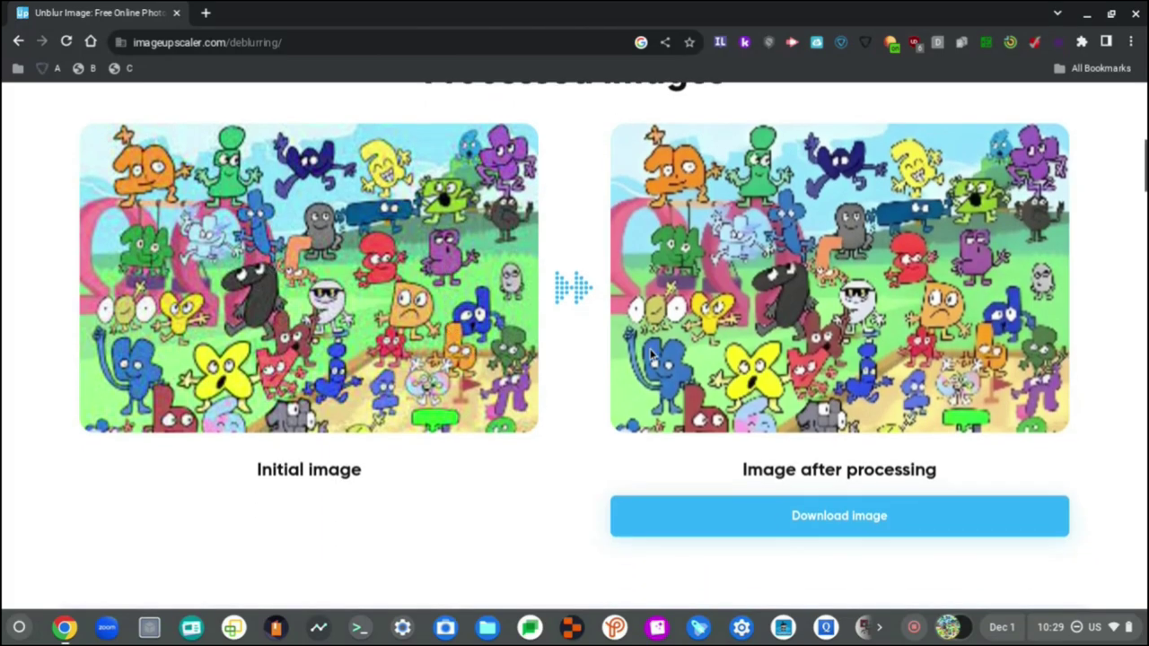
{"action": "left_click", "coordinate": [825, 529]}
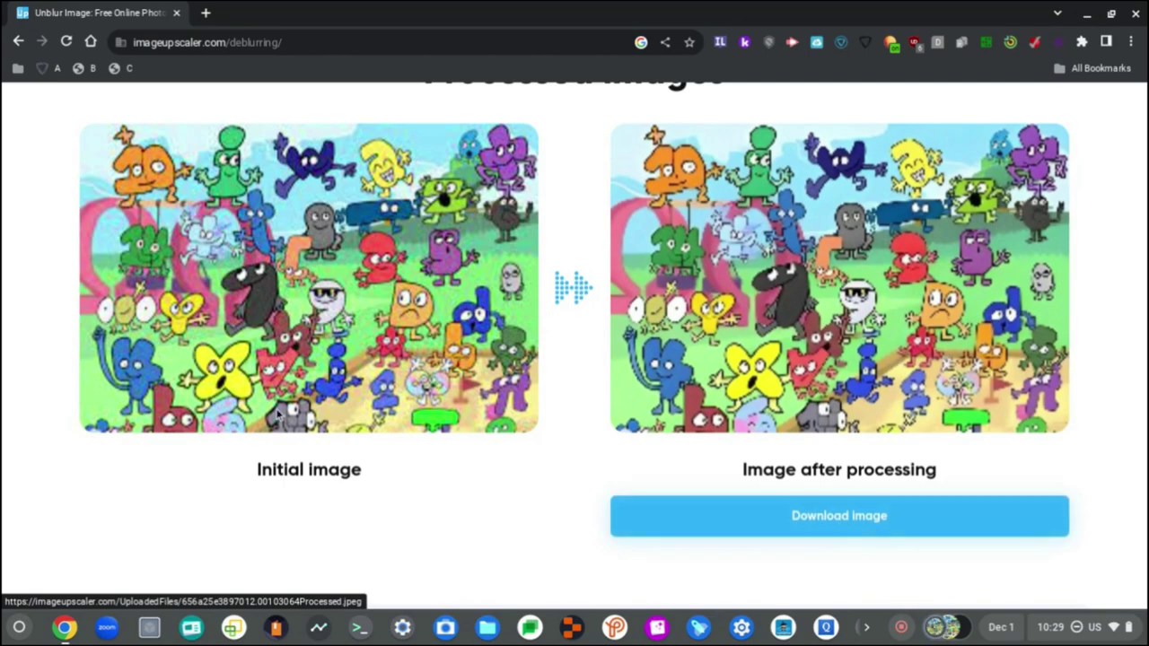
{"action": "left_click", "coordinate": [1090, 627]}
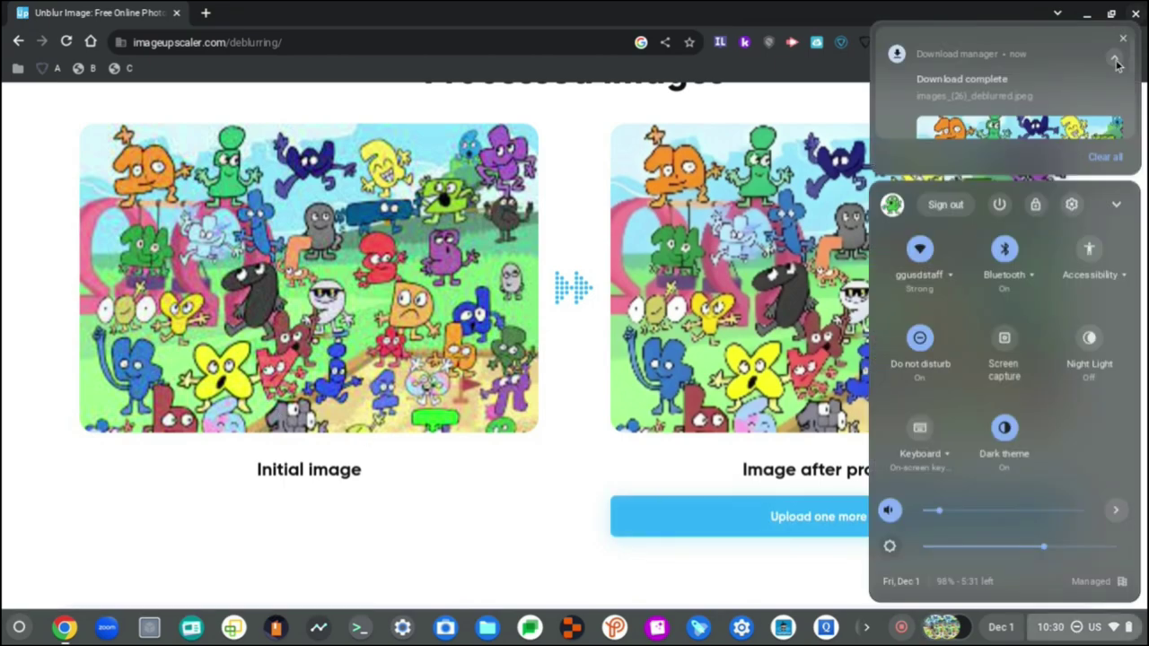
{"action": "left_click", "coordinate": [197, 107]}
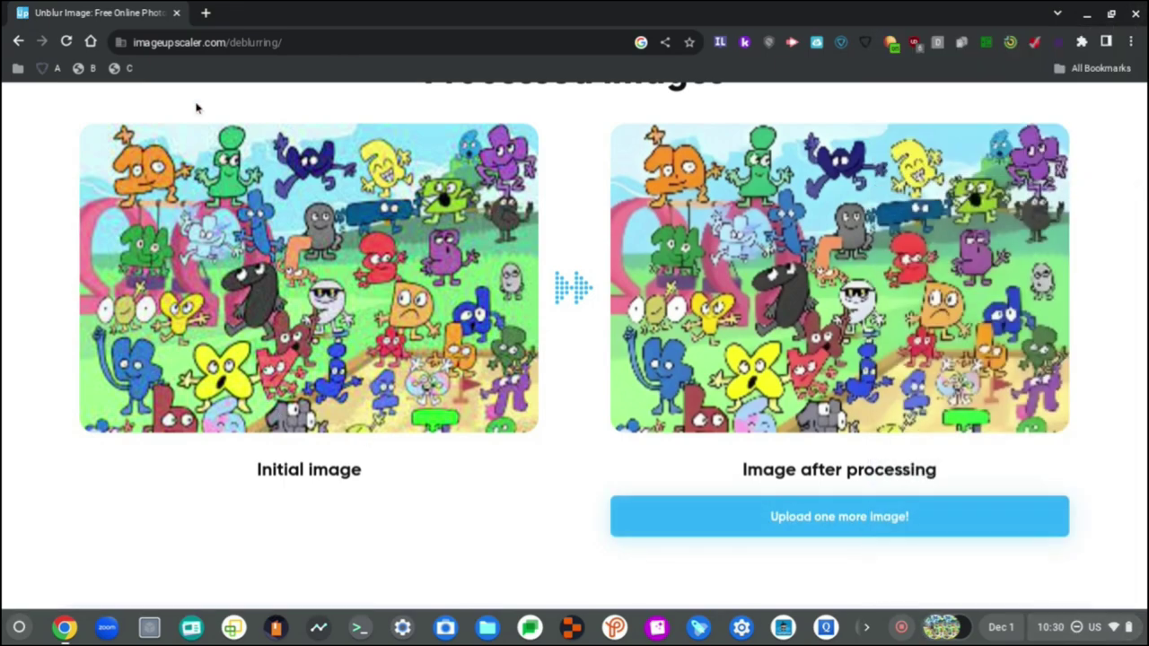
{"action": "left_click", "coordinate": [19, 40]}
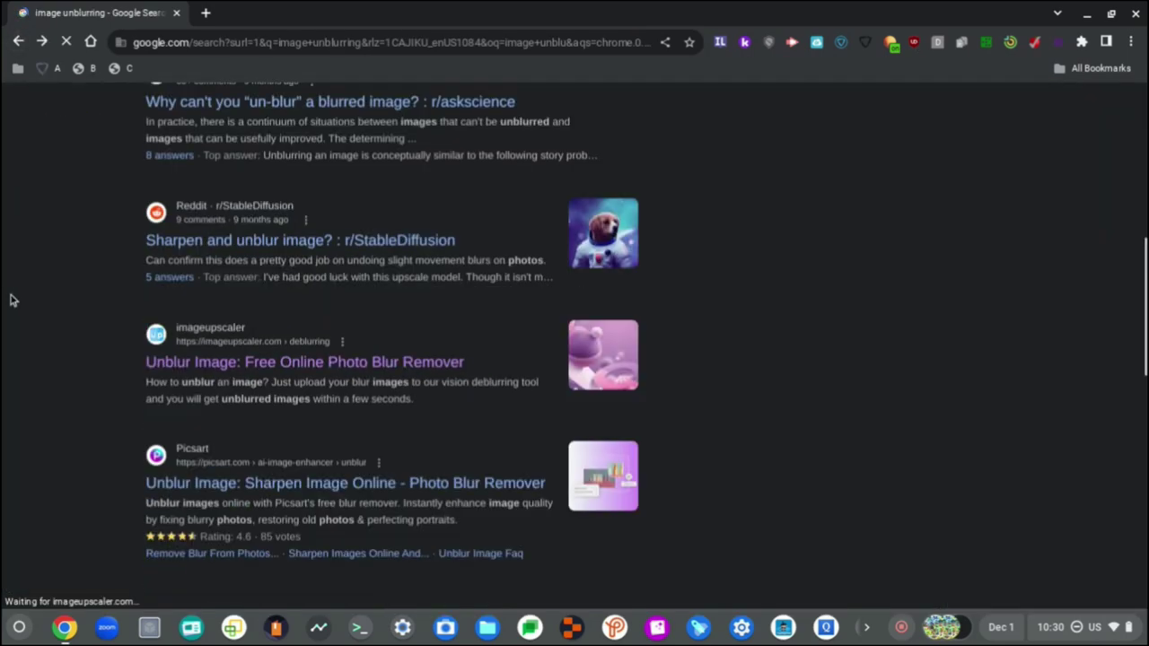
Step: Open Picsart's photo unblur tool and upload images (26).jpeg from My Drive
{"action": "scroll", "coordinate": [80, 387], "scroll_direction": "down", "scroll_amount": 2}
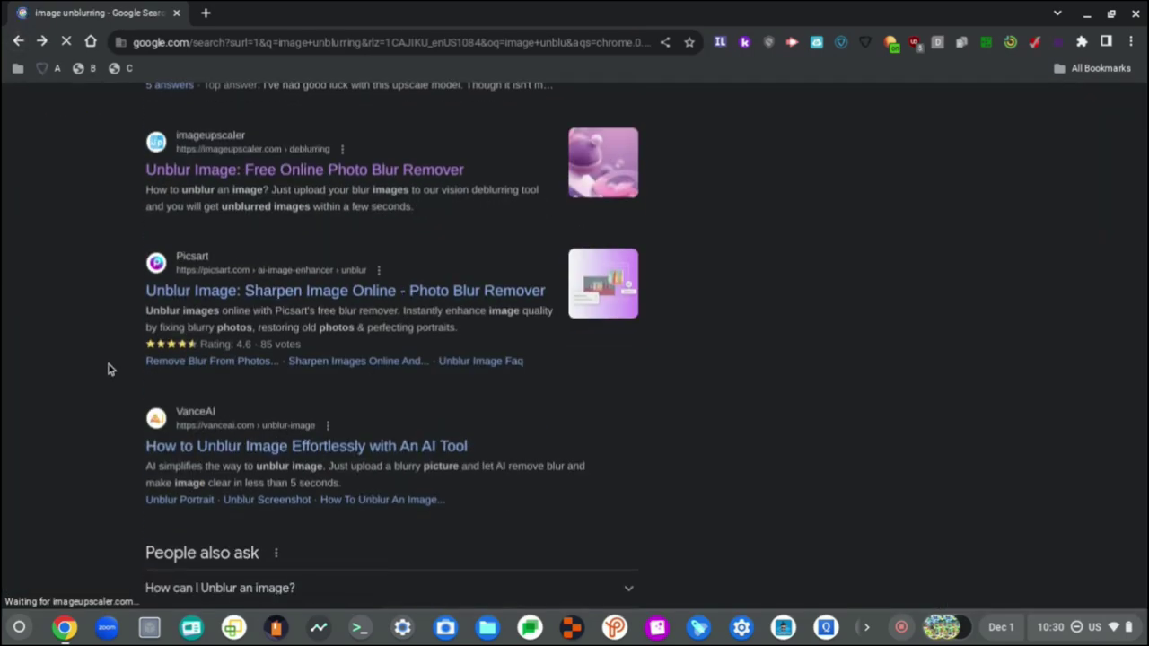
{"action": "left_click", "coordinate": [403, 293]}
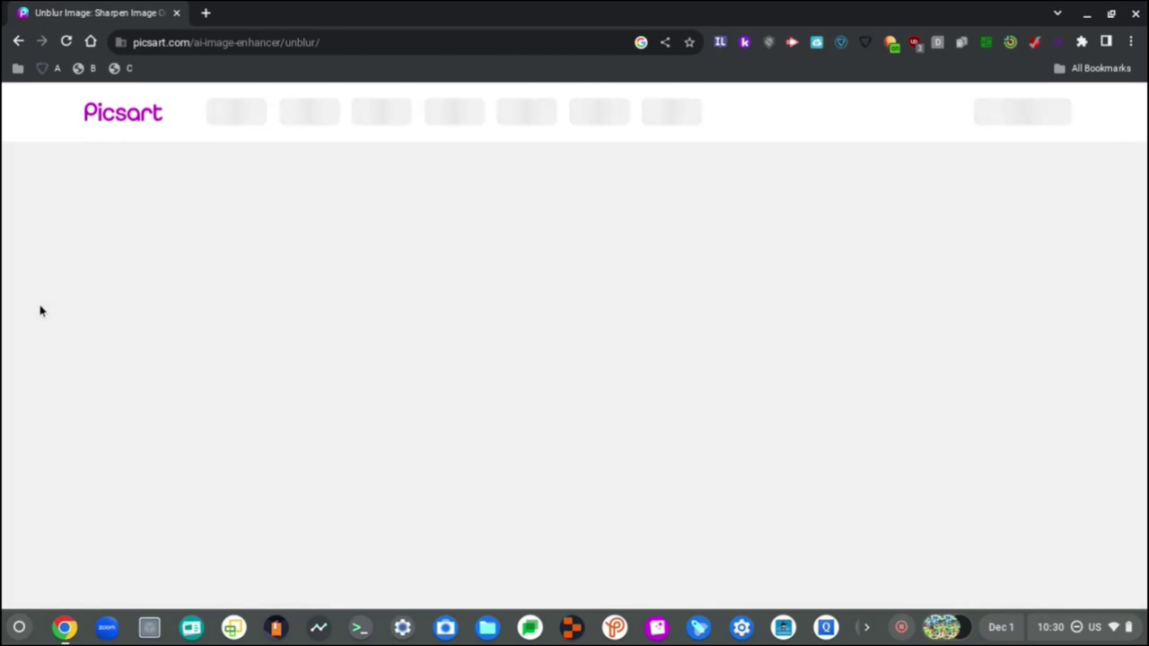
{"action": "scroll", "coordinate": [66, 318], "scroll_direction": "down", "scroll_amount": 1}
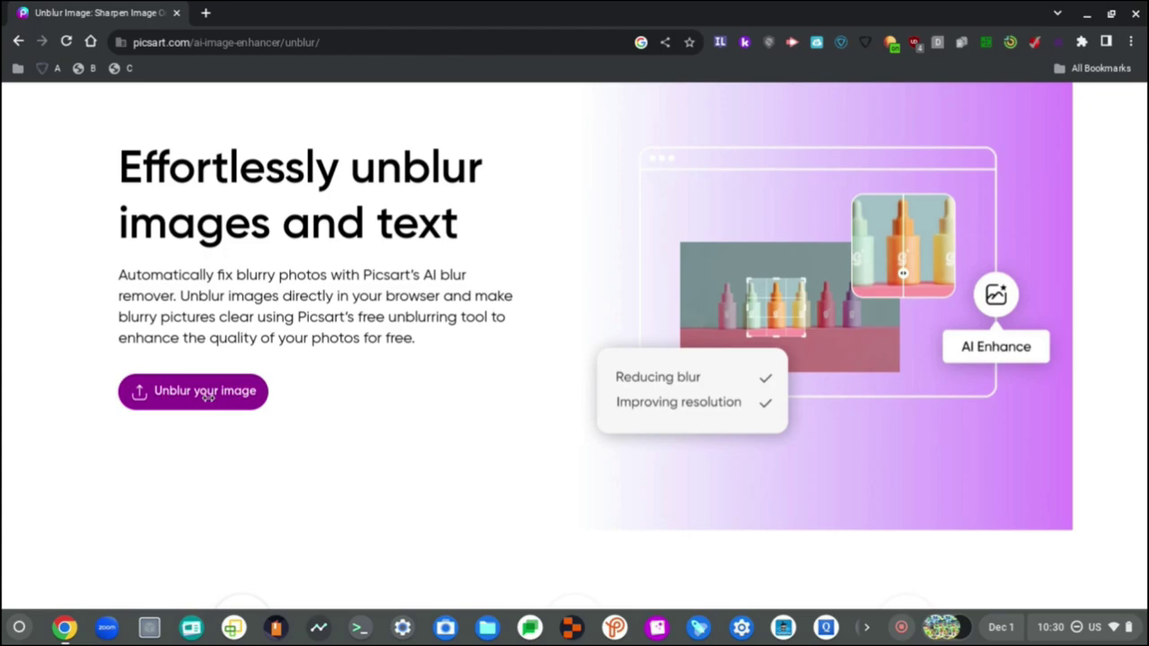
{"action": "left_click", "coordinate": [206, 396]}
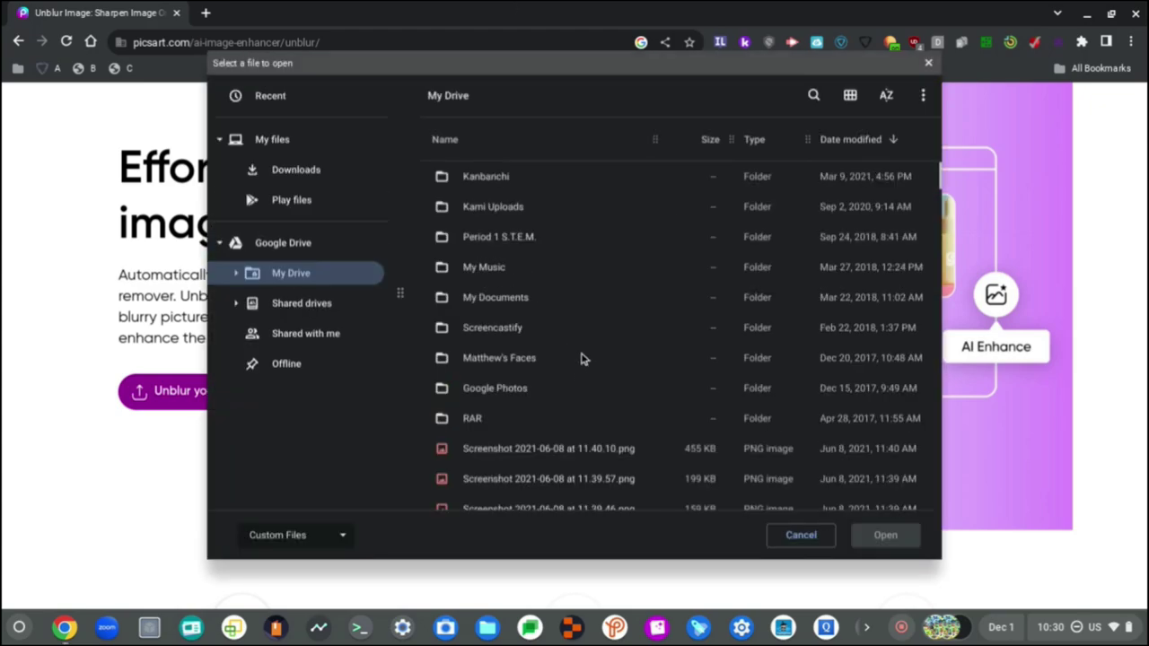
{"action": "scroll", "coordinate": [583, 352], "scroll_direction": "down", "scroll_amount": 3}
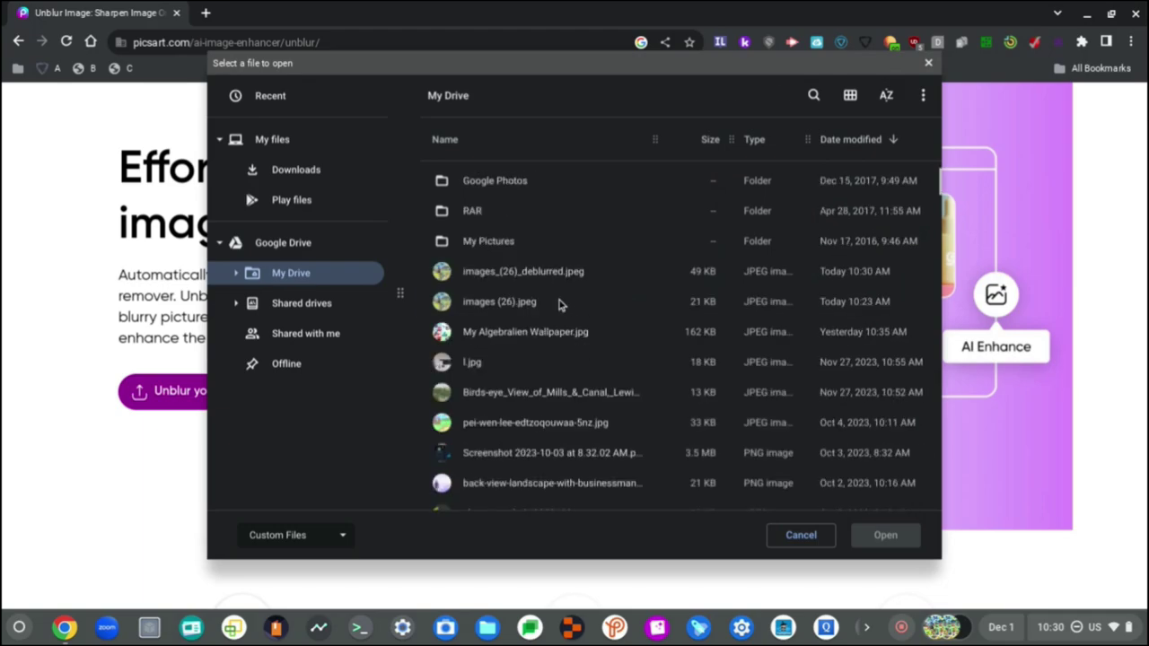
{"action": "left_click", "coordinate": [559, 302]}
{"action": "left_click", "coordinate": [903, 535]}
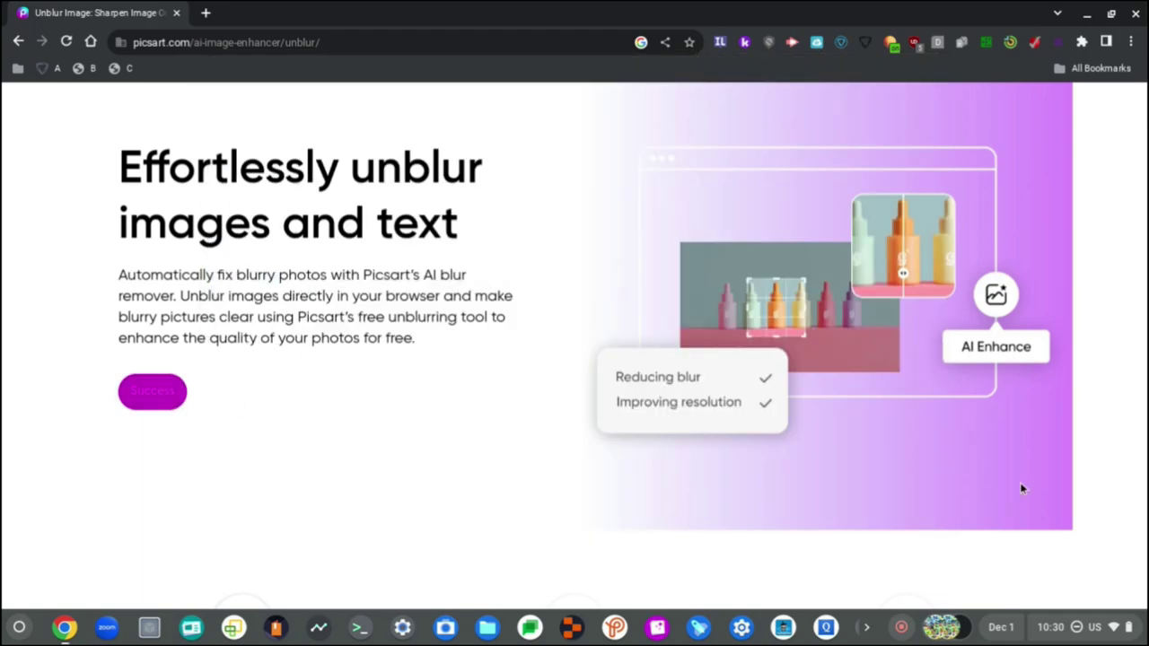
{"action": "left_click", "coordinate": [1086, 627]}
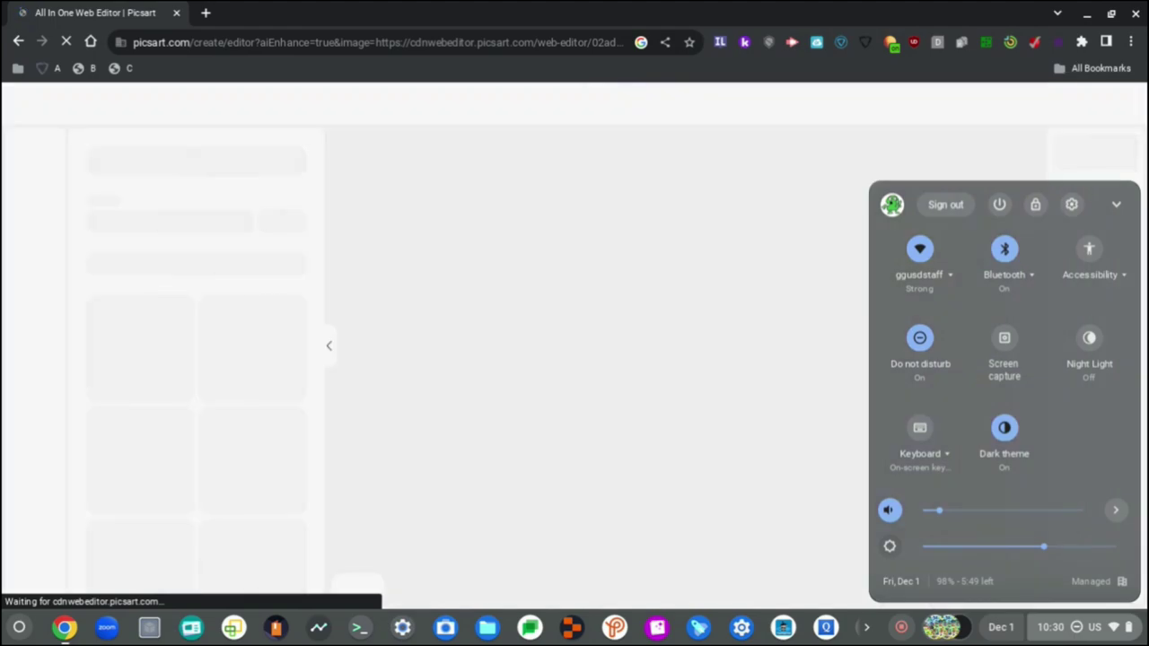
Step: Mute the audio and compare the original cartoon with the AI-enhanced version
{"action": "left_click", "coordinate": [398, 426]}
{"action": "key", "text": "XF86AudioMute"}
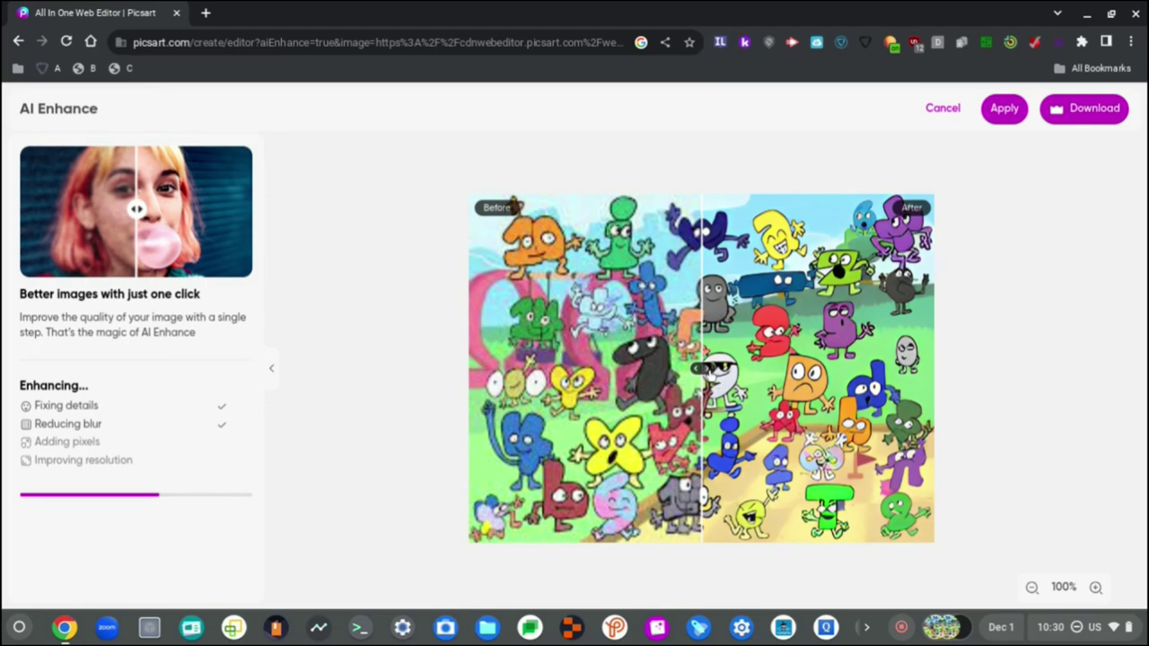
{"action": "left_click_drag", "start_coordinate": [702, 368], "coordinate": [396, 395]}
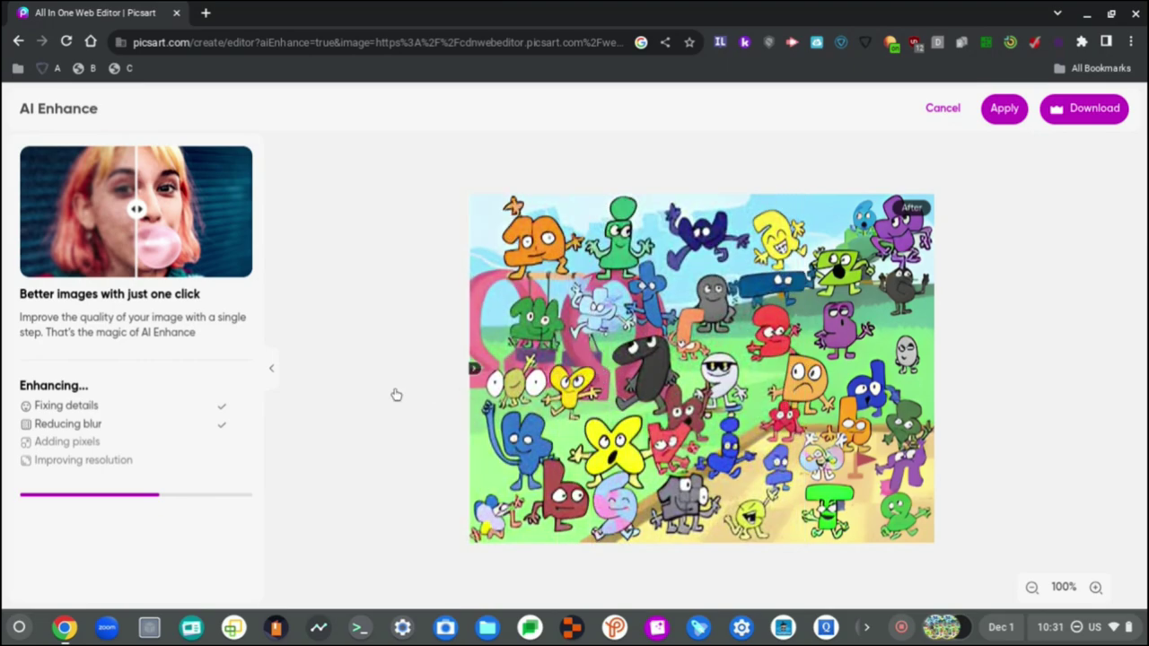
Step: Apply the AI Enhance result to the cartoon image on the canvas
{"action": "left_click", "coordinate": [206, 13]}
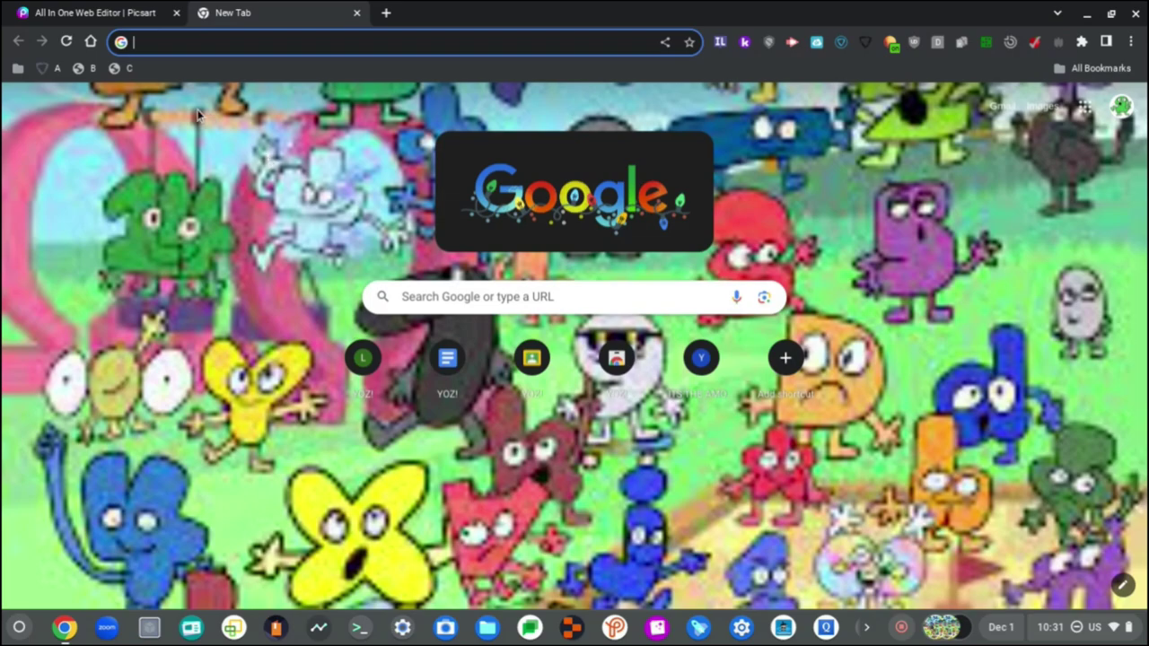
{"action": "left_click", "coordinate": [54, 9]}
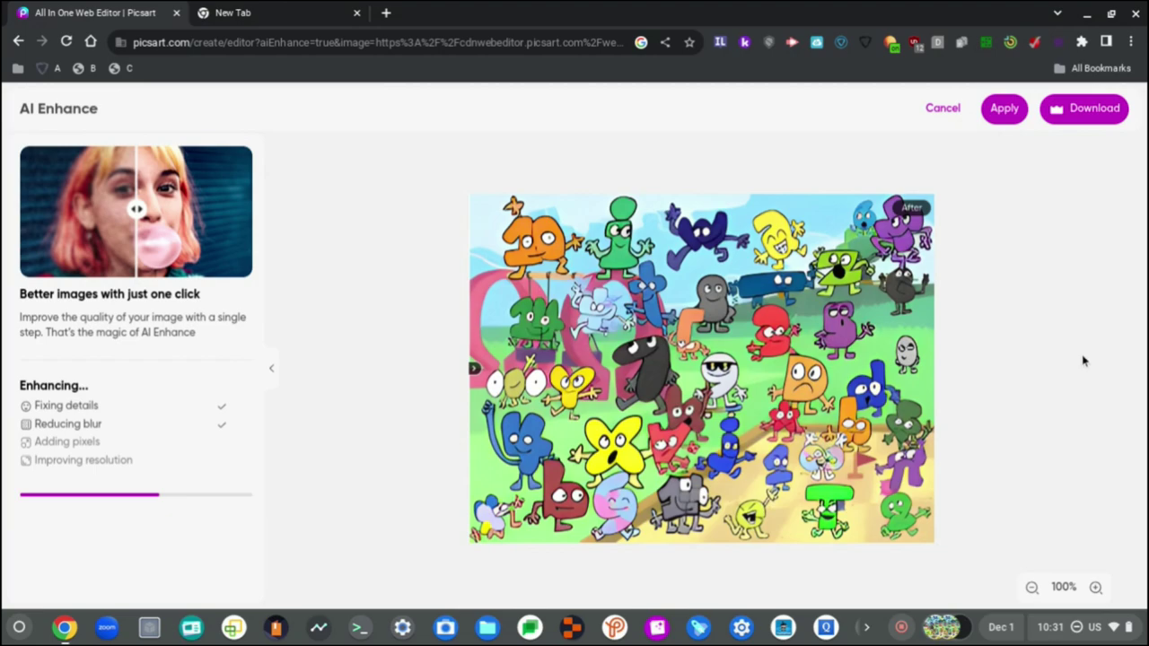
{"action": "left_click", "coordinate": [1005, 109]}
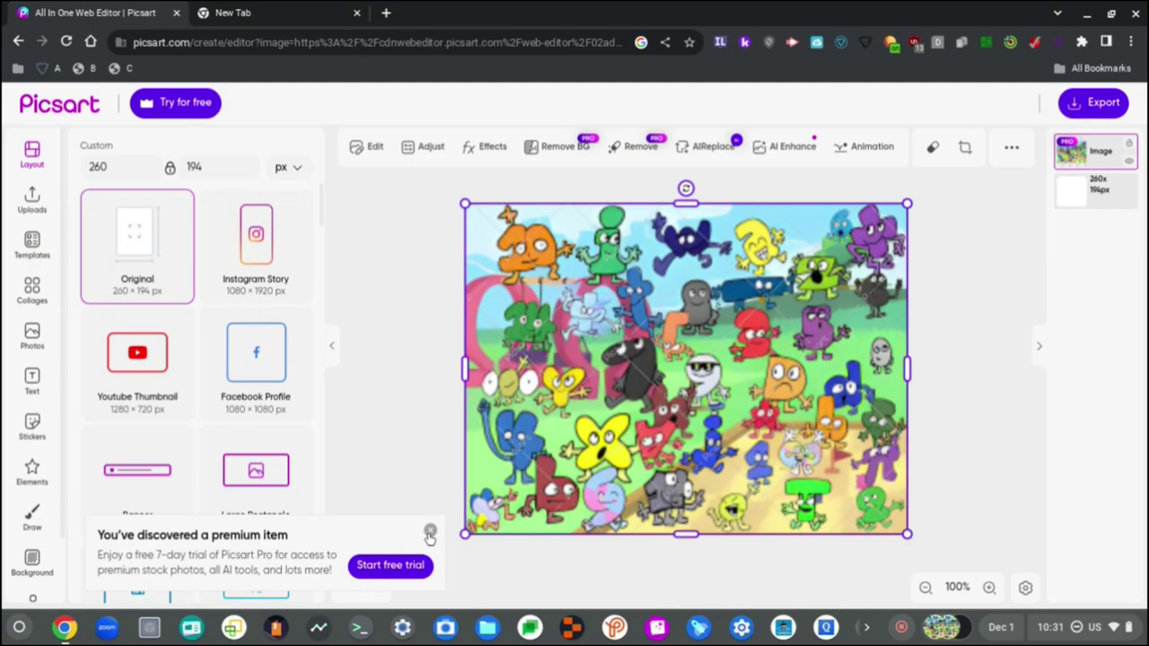
Step: Dismiss the premium notice and rerun AI Enhance on the cartoon until all four steps complete
{"action": "left_click", "coordinate": [430, 534]}
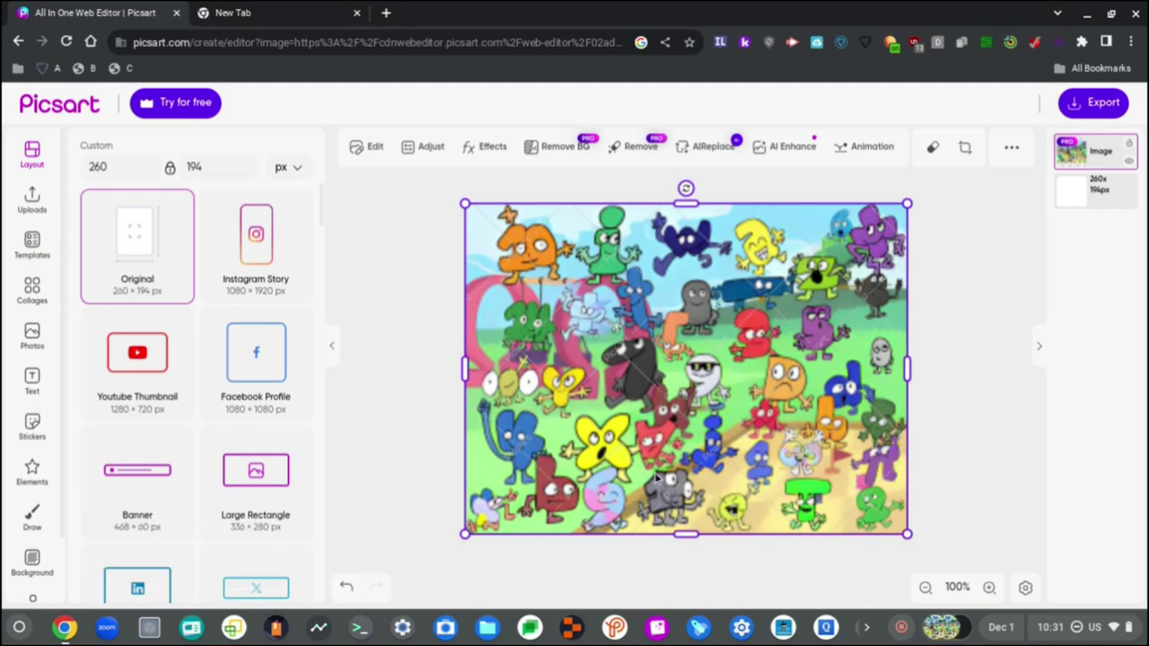
{"action": "scroll", "coordinate": [613, 490], "scroll_direction": "up", "scroll_amount": 4}
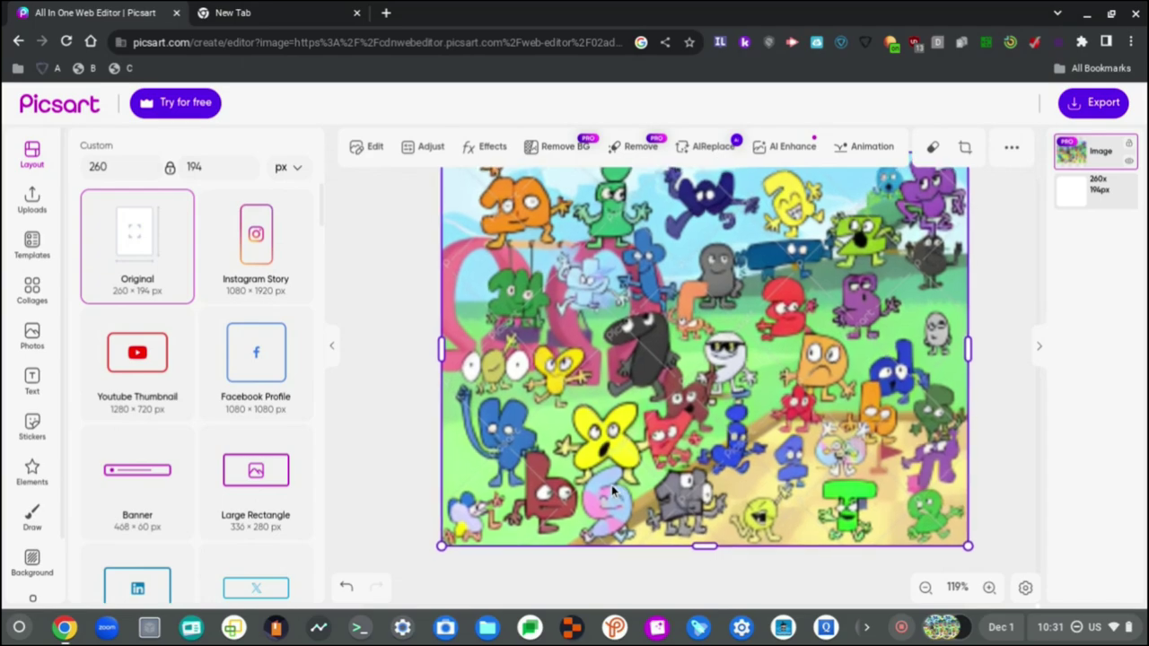
{"action": "scroll", "coordinate": [613, 490], "scroll_direction": "down", "scroll_amount": 4}
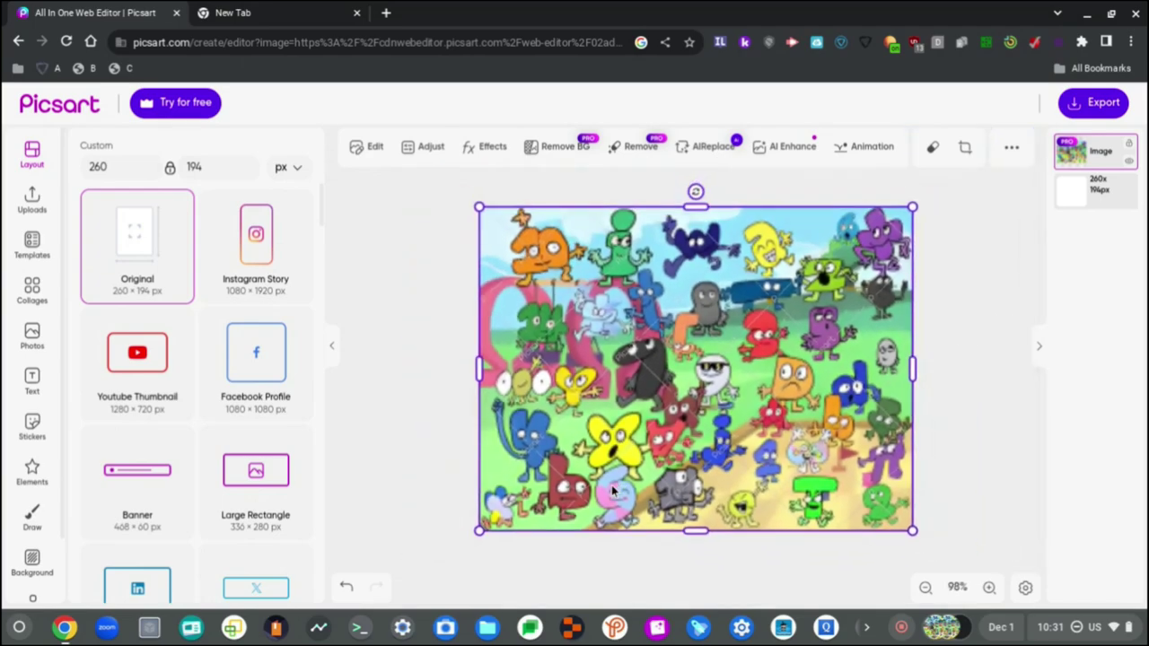
{"action": "left_click", "coordinate": [794, 147]}
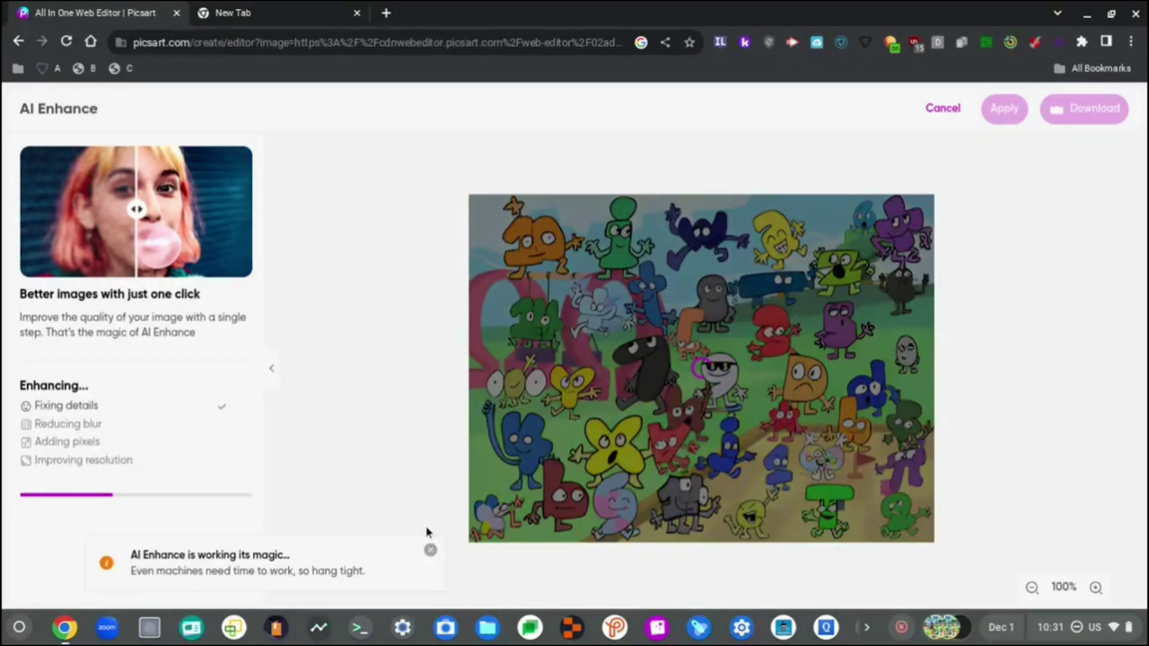
{"action": "left_click", "coordinate": [430, 549]}
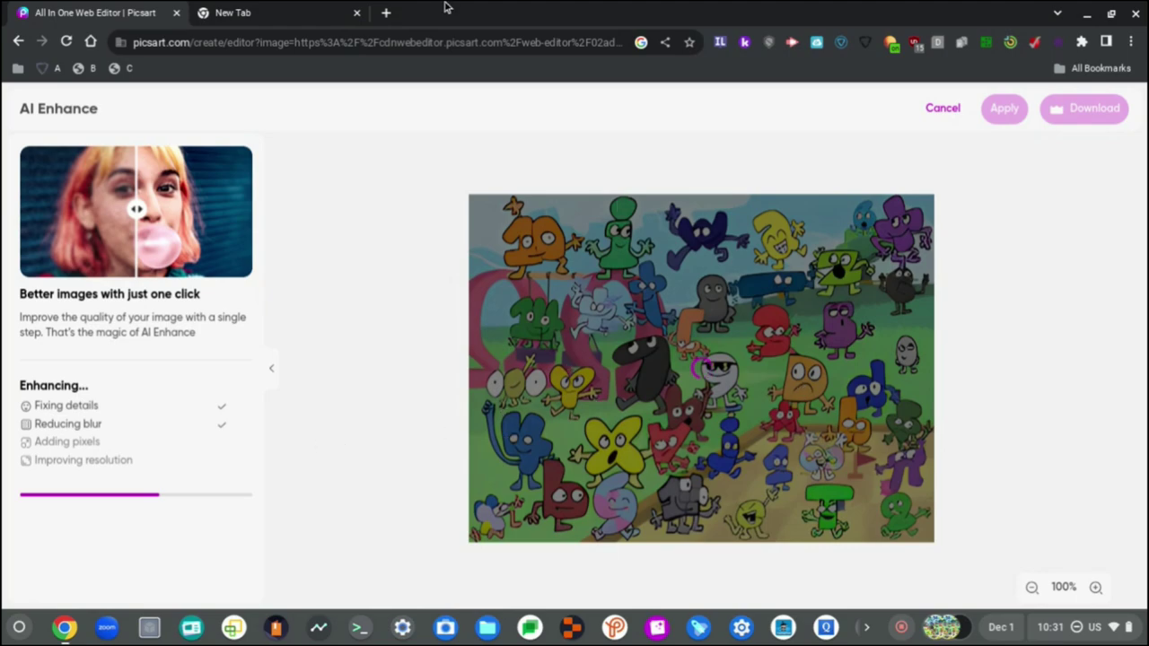
{"action": "left_click", "coordinate": [332, 7]}
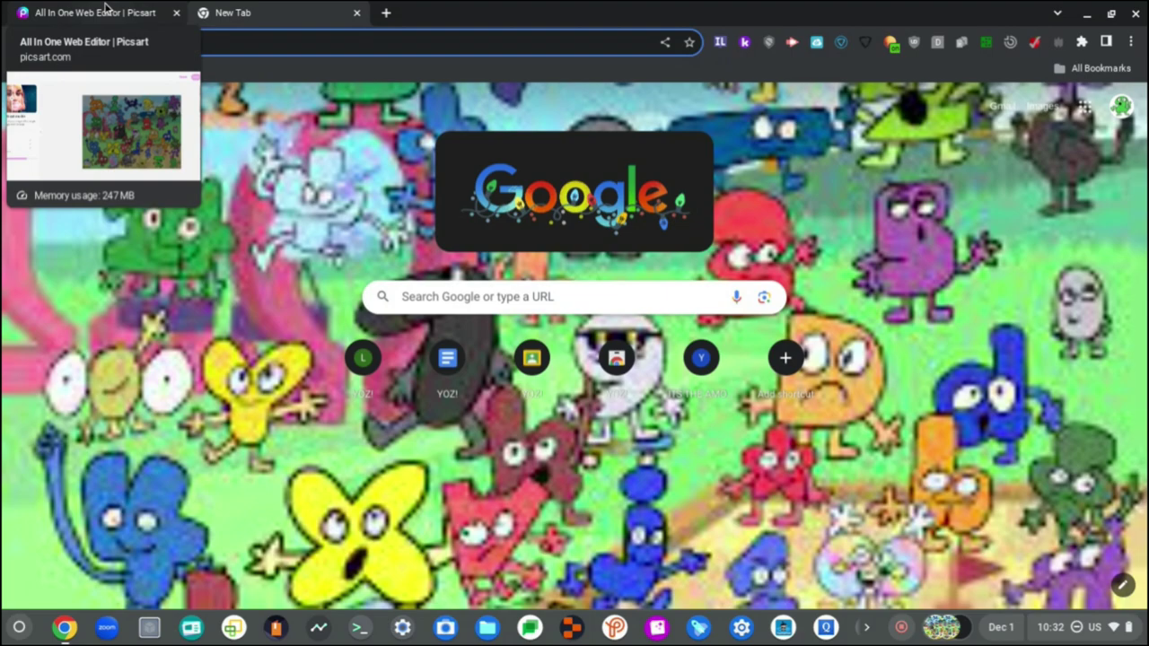
{"action": "left_click", "coordinate": [108, 11]}
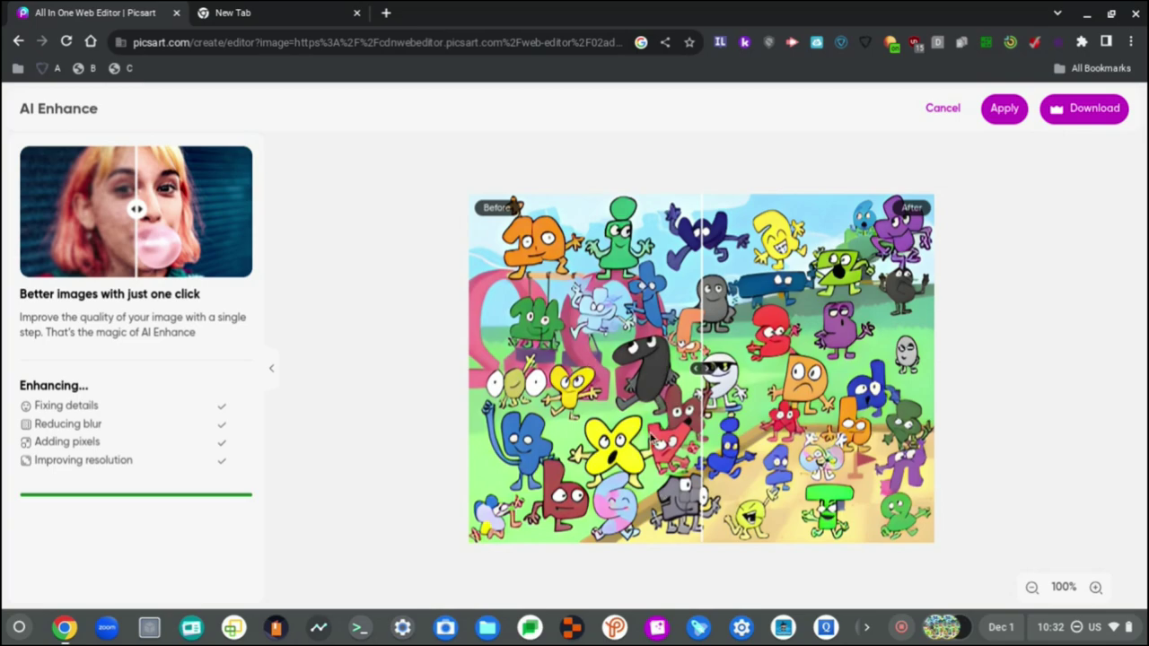
Step: Drag the Before/After slider to compare the original and enhanced cartoon
{"action": "left_click_drag", "start_coordinate": [701, 368], "coordinate": [474, 369]}
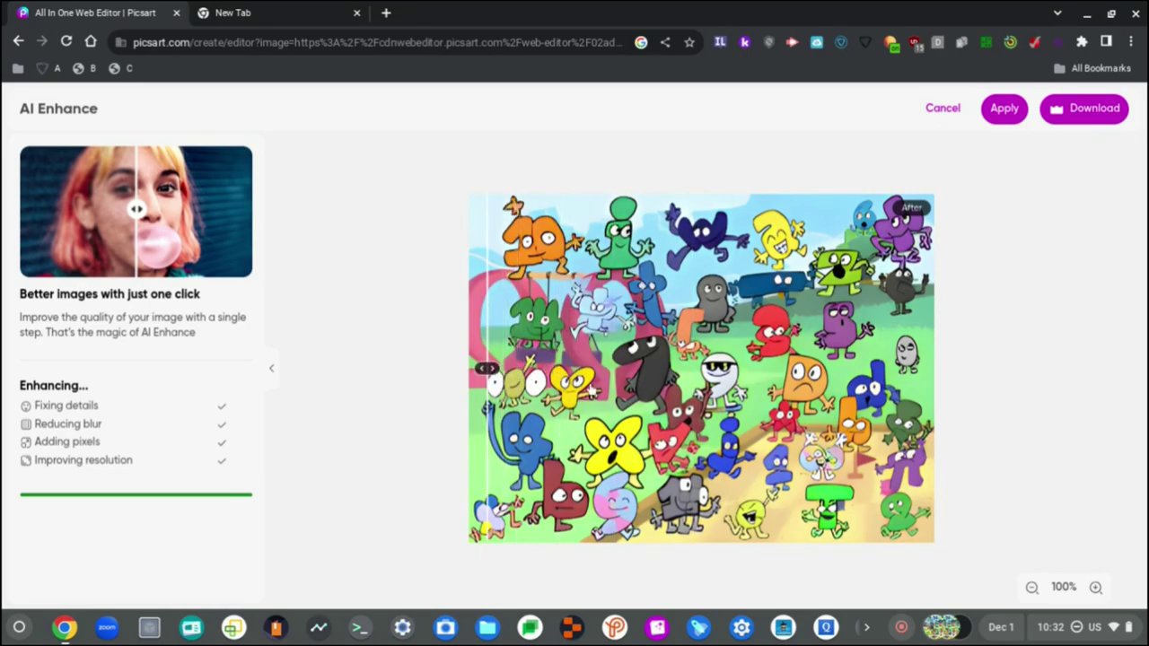
{"action": "left_click_drag", "start_coordinate": [343, 398], "coordinate": [969, 410]}
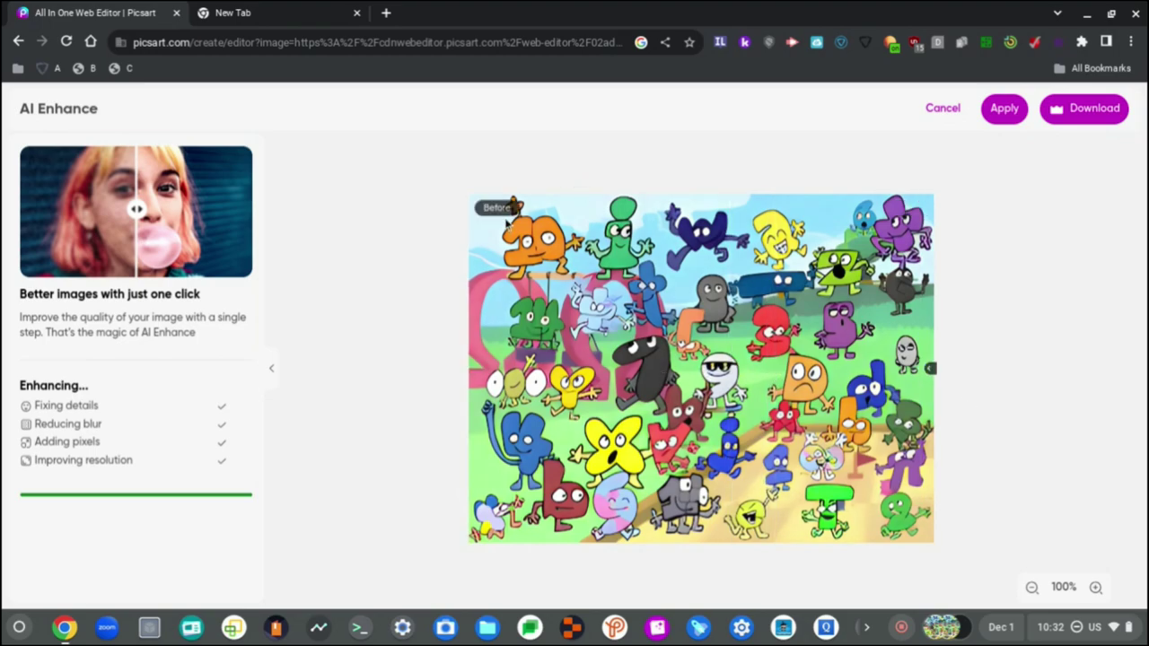
{"action": "left_click_drag", "start_coordinate": [934, 375], "coordinate": [967, 446]}
{"action": "right_click", "coordinate": [678, 400]}
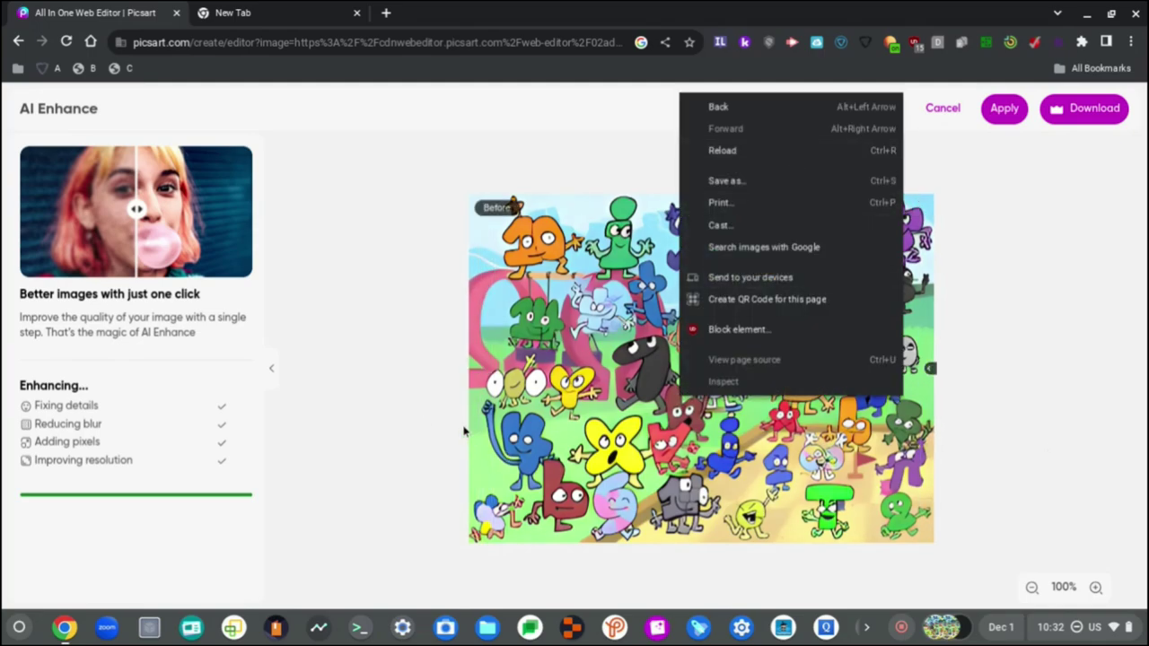
{"action": "left_click", "coordinate": [463, 431]}
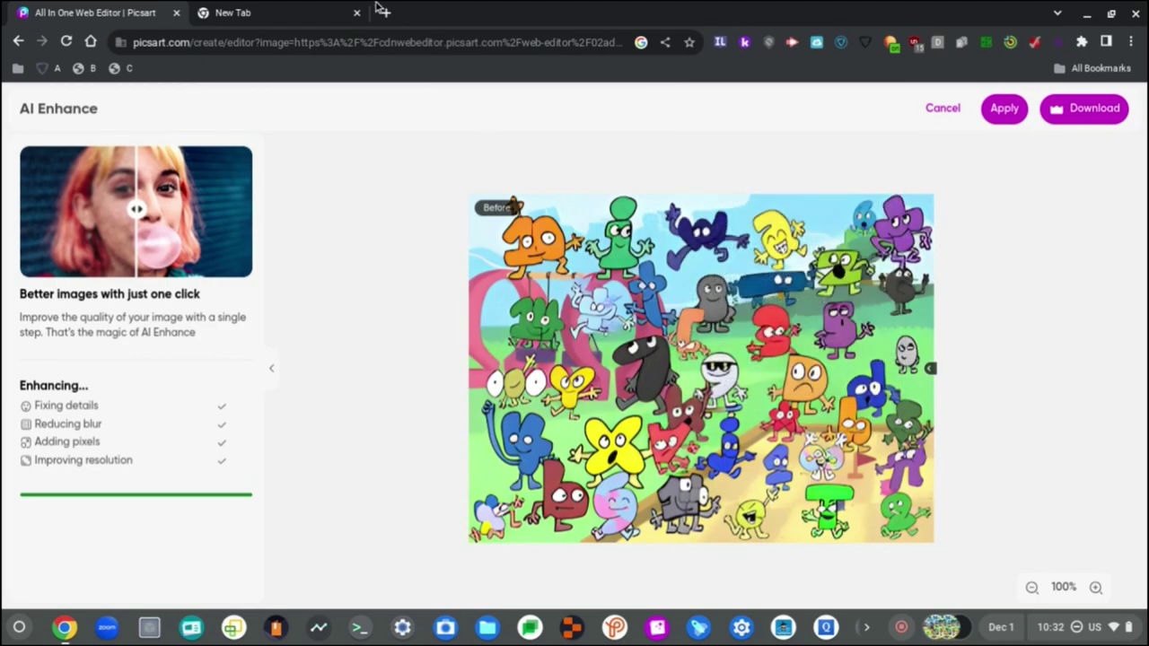
Step: Start downloading the enhanced image and sign in to Picsart with the Google account
{"action": "left_click", "coordinate": [1062, 109]}
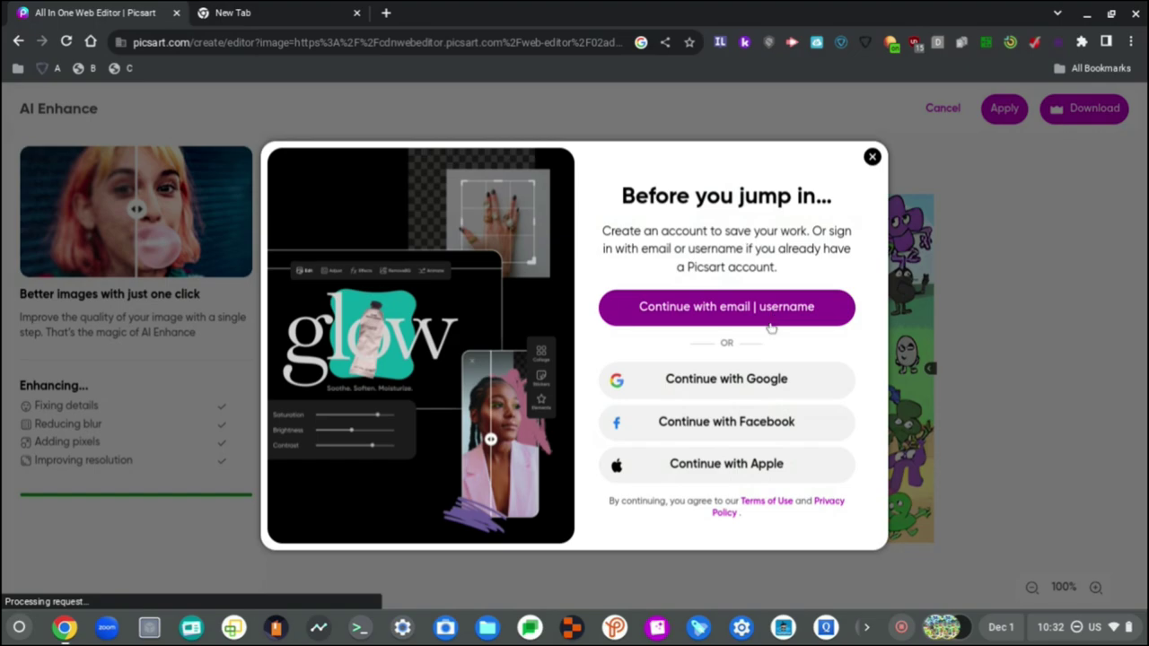
{"action": "left_click", "coordinate": [788, 384]}
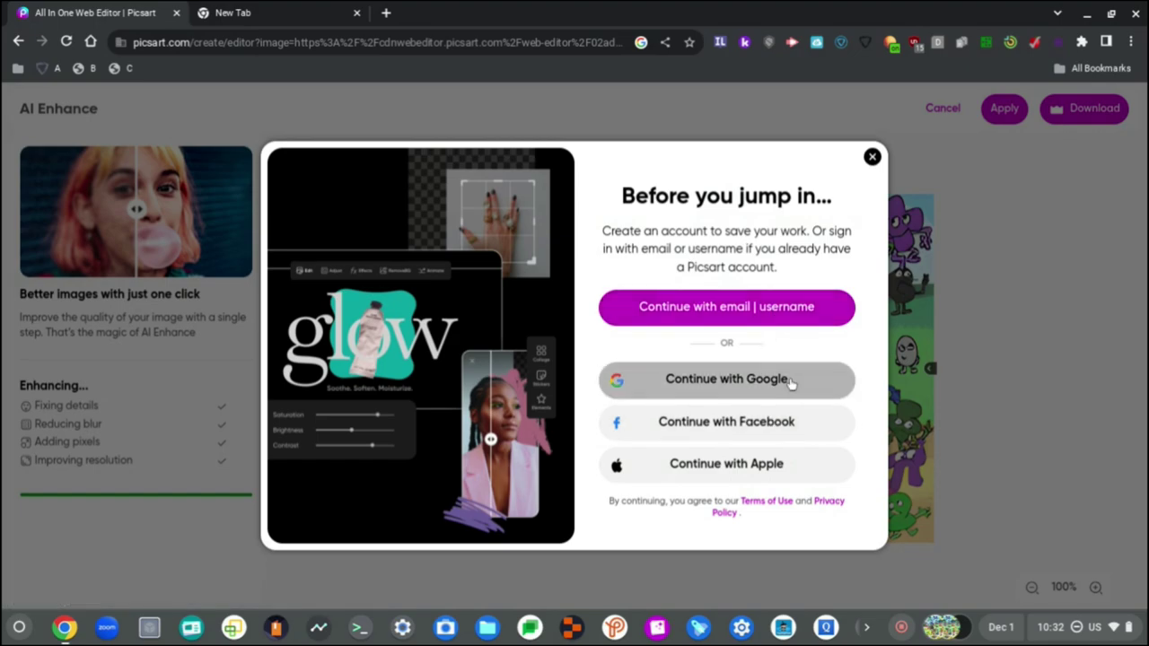
{"action": "left_click", "coordinate": [599, 331]}
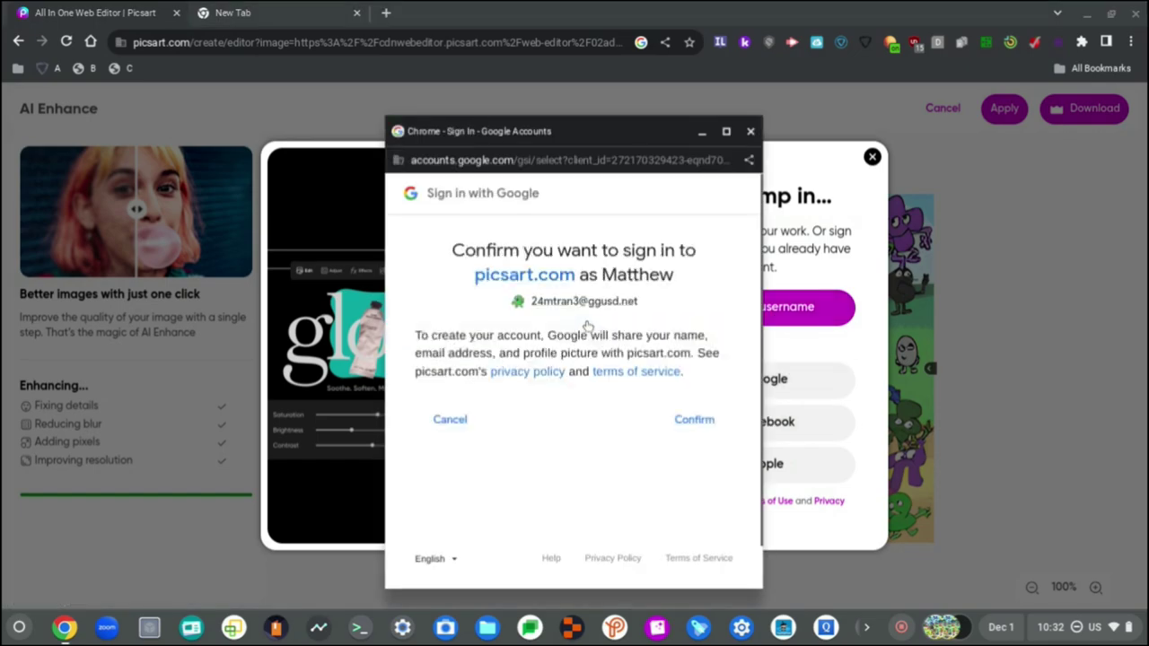
{"action": "left_click", "coordinate": [691, 428]}
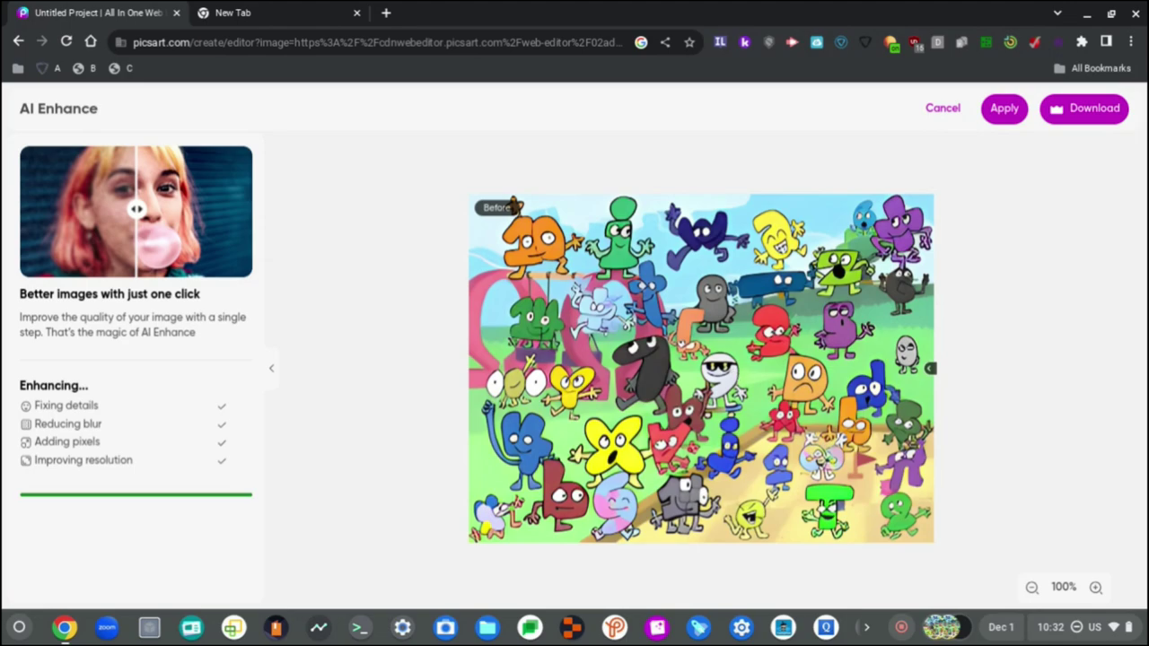
{"action": "left_click", "coordinate": [1091, 628]}
{"action": "left_click", "coordinate": [824, 112]}
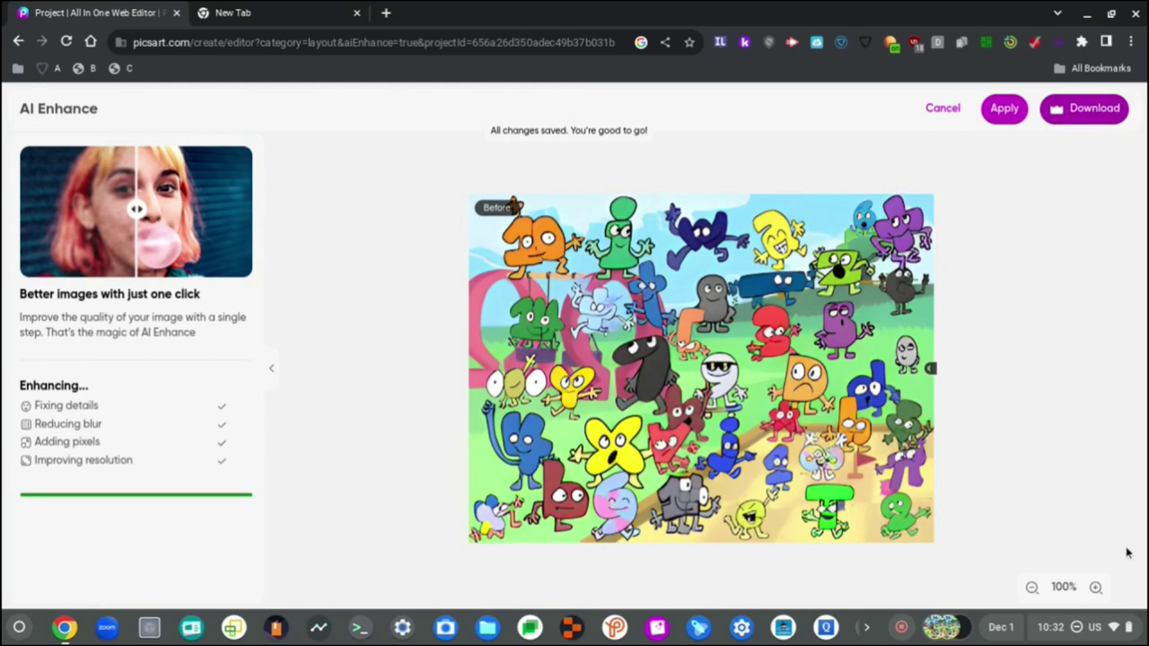
Step: Step through the Picsart Pro free-trial offer and dismiss it to return to the editor
{"action": "left_click", "coordinate": [1104, 628]}
{"action": "left_click", "coordinate": [1104, 627]}
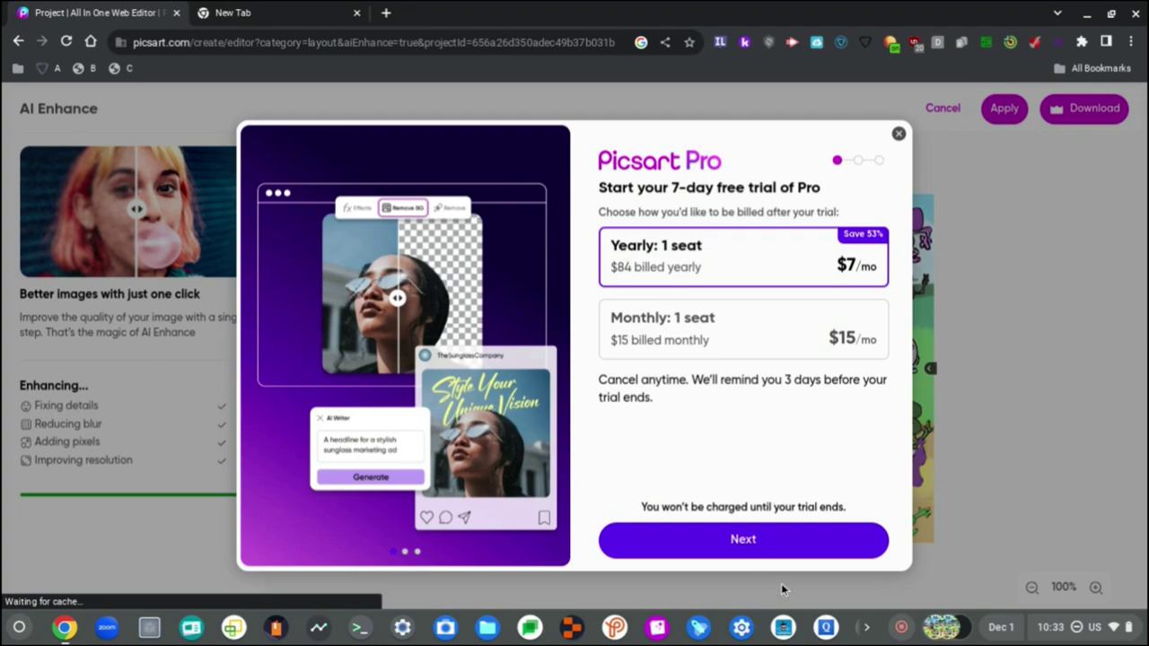
{"action": "left_click", "coordinate": [788, 543]}
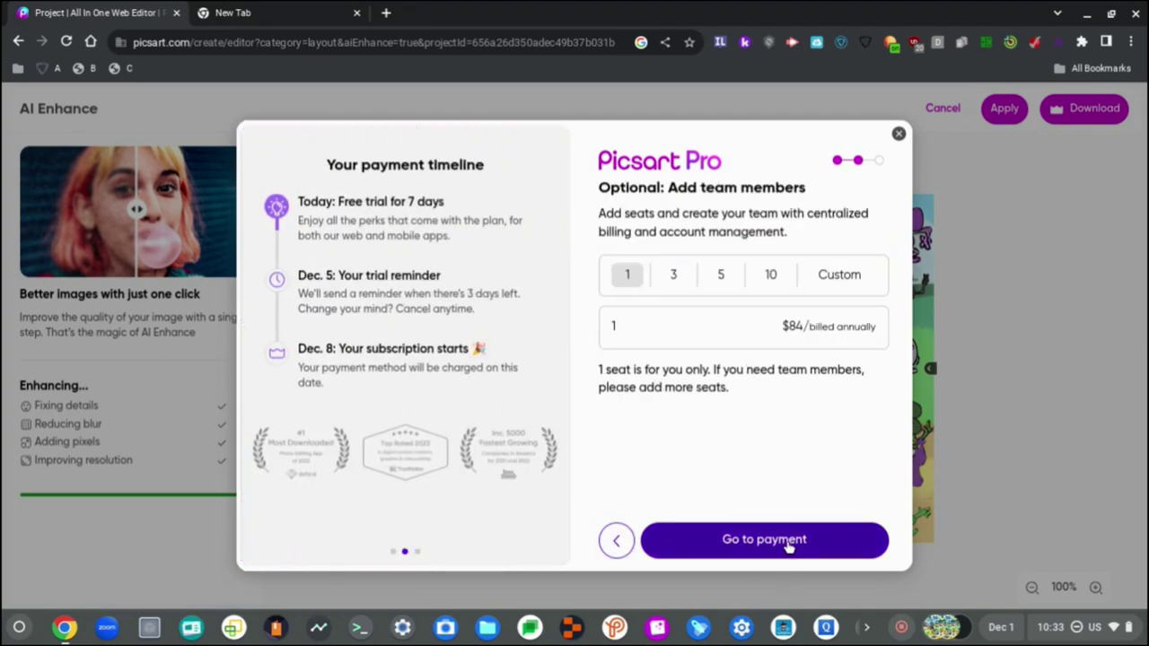
{"action": "left_click", "coordinate": [898, 133]}
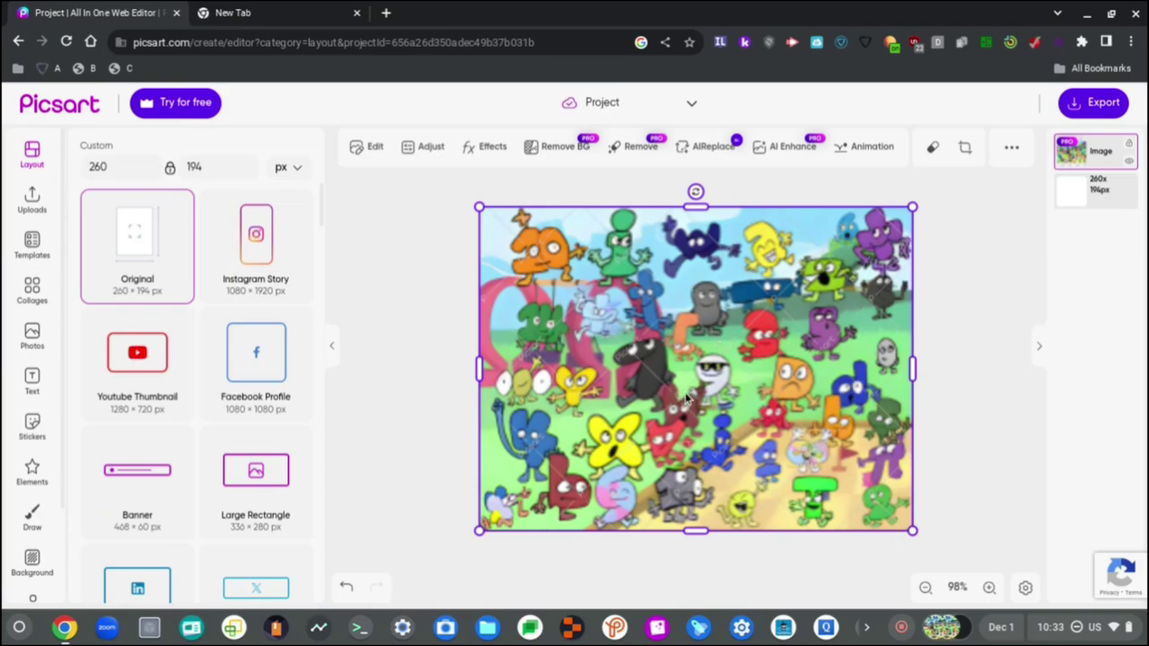
Step: Move the image off and back so it exactly fills the 260 × 194 px canvas
{"action": "left_click", "coordinate": [1104, 200]}
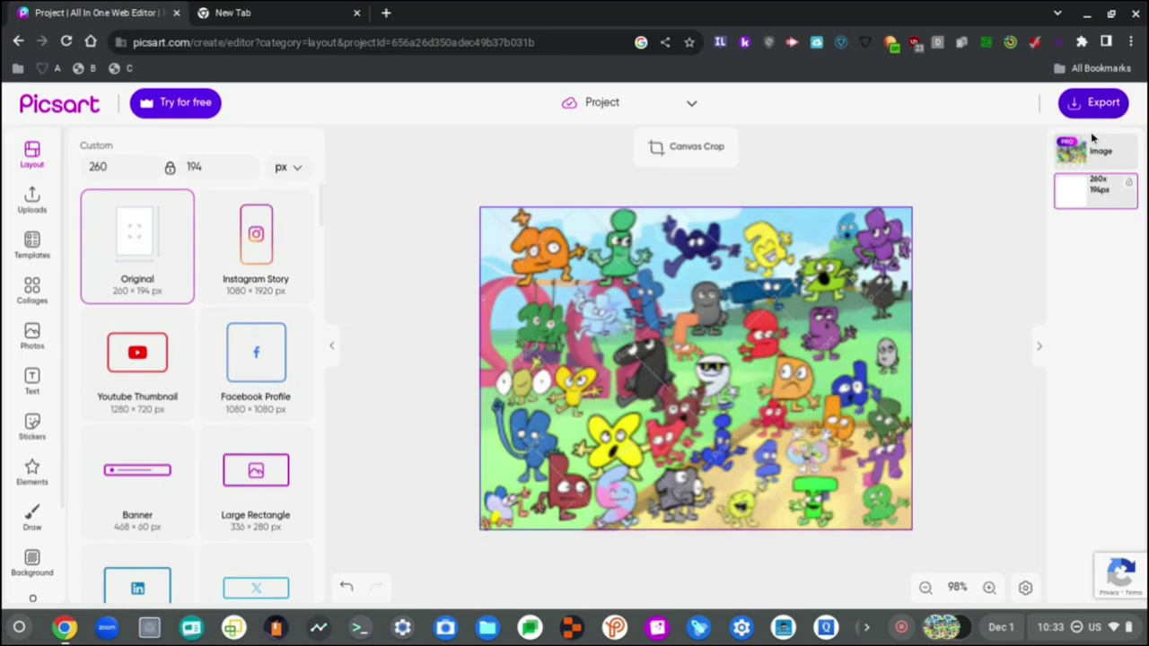
{"action": "left_click", "coordinate": [1086, 151]}
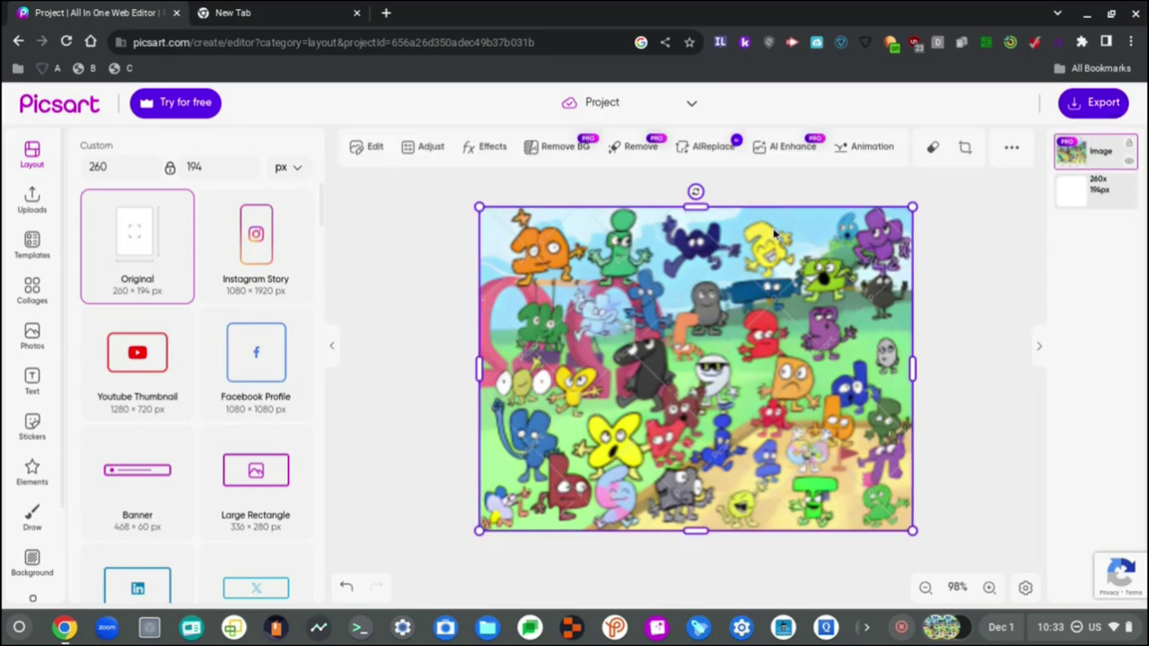
{"action": "left_click_drag", "start_coordinate": [702, 456], "coordinate": [501, 415]}
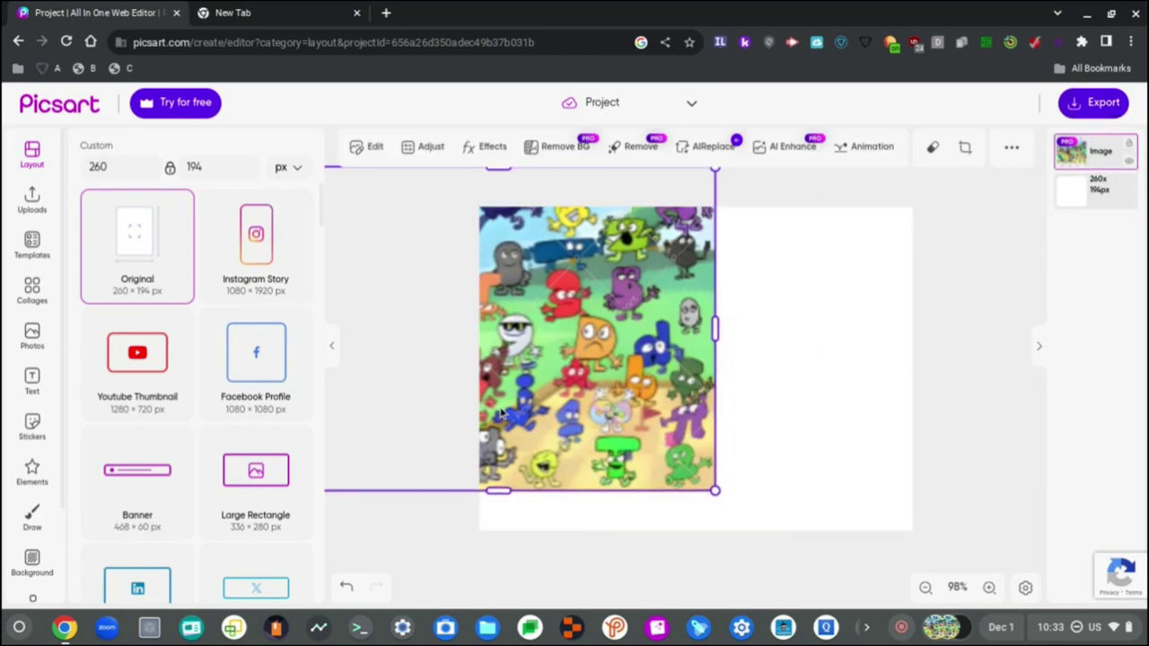
{"action": "left_click_drag", "start_coordinate": [584, 410], "coordinate": [765, 453]}
Step: Search Google for 'ai image enhancer' from the address bar
{"action": "left_click", "coordinate": [311, 42]}
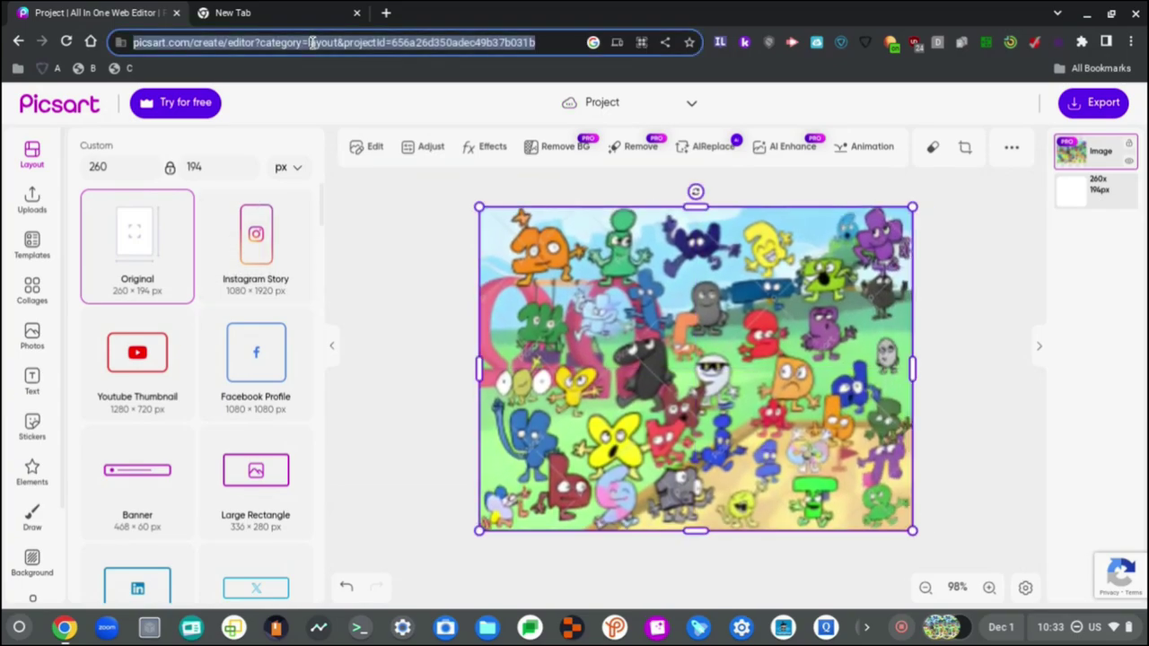
{"action": "type", "text": "ai image "}
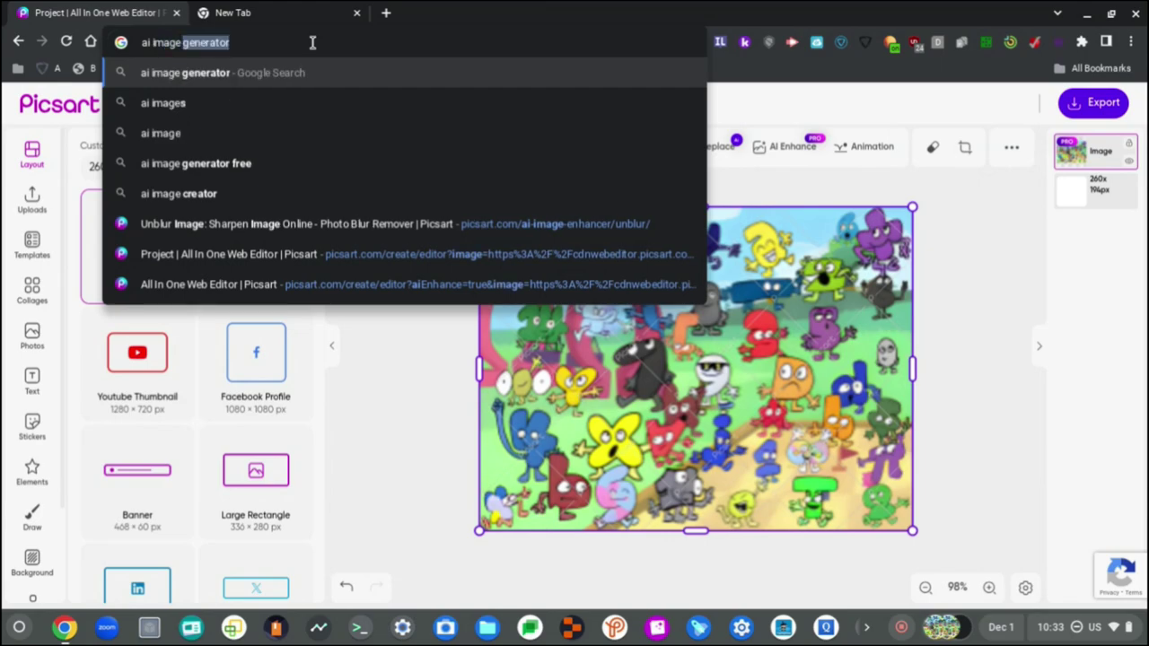
{"action": "type", "text": "eng"}
{"action": "key", "text": "BackSpace"}
{"action": "type", "text": "h"}
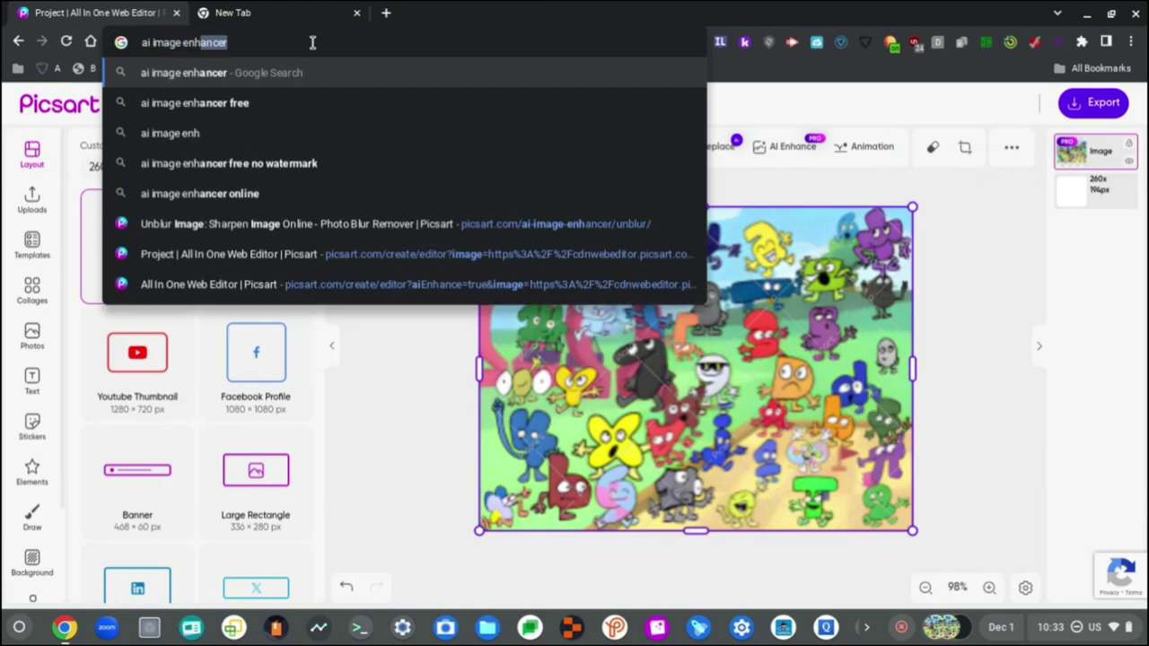
{"action": "key", "text": "Return"}
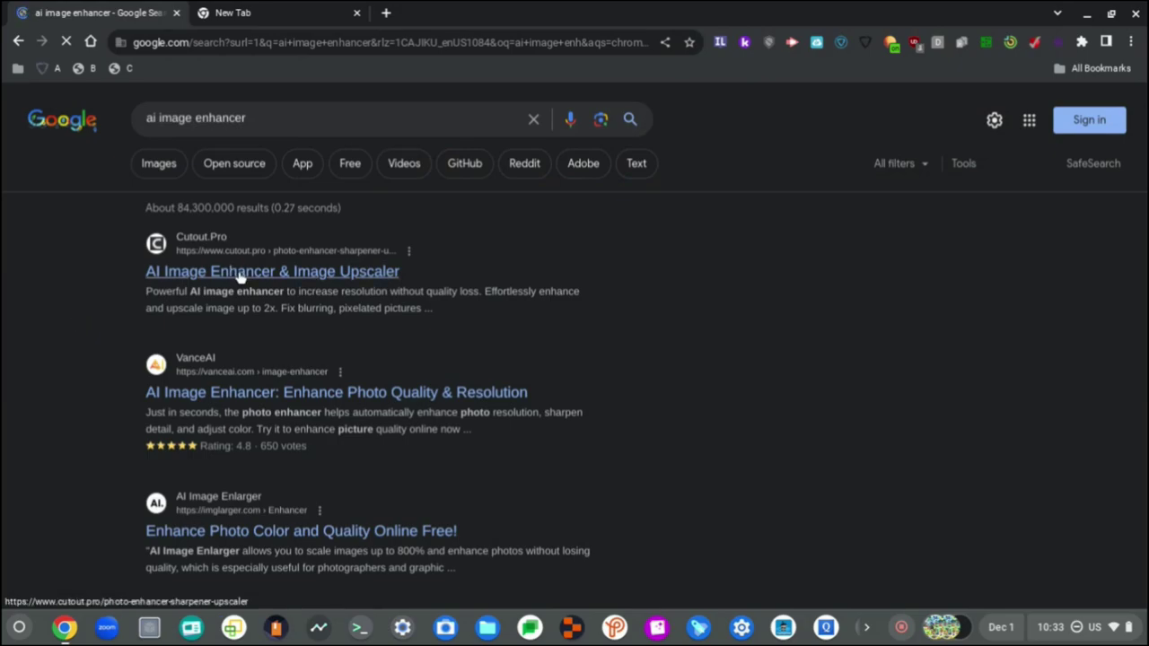
Step: Open VanceAI's Image Enhancer and upload images (26).jpeg from My Drive for enlarging
{"action": "left_click", "coordinate": [279, 392]}
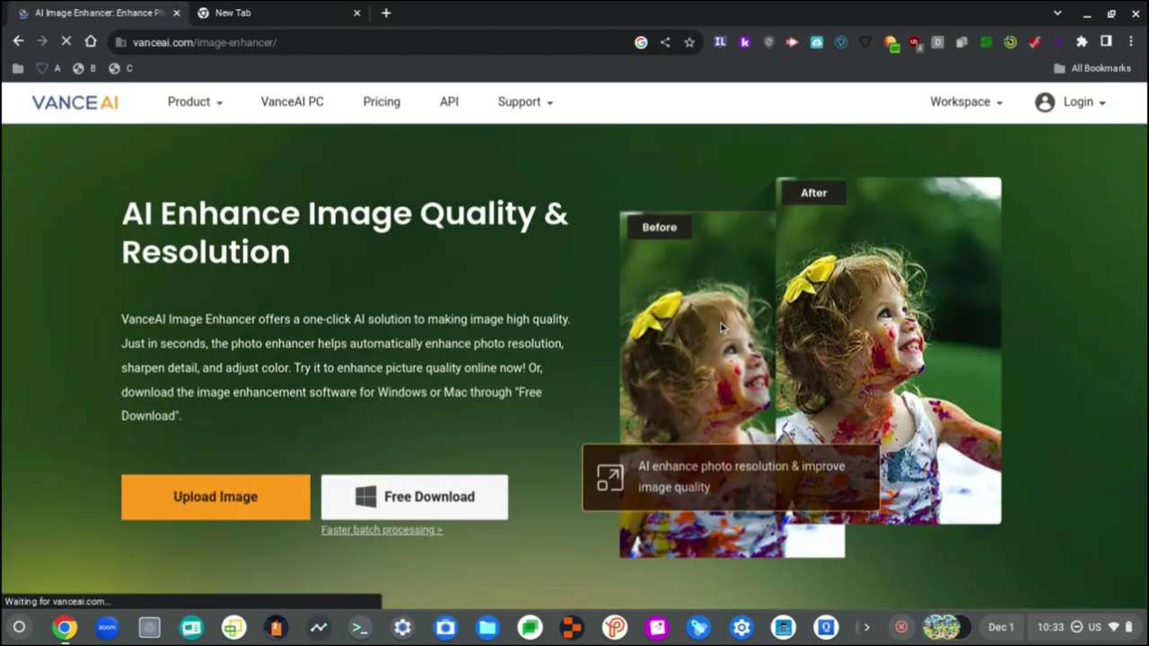
{"action": "left_click", "coordinate": [239, 512]}
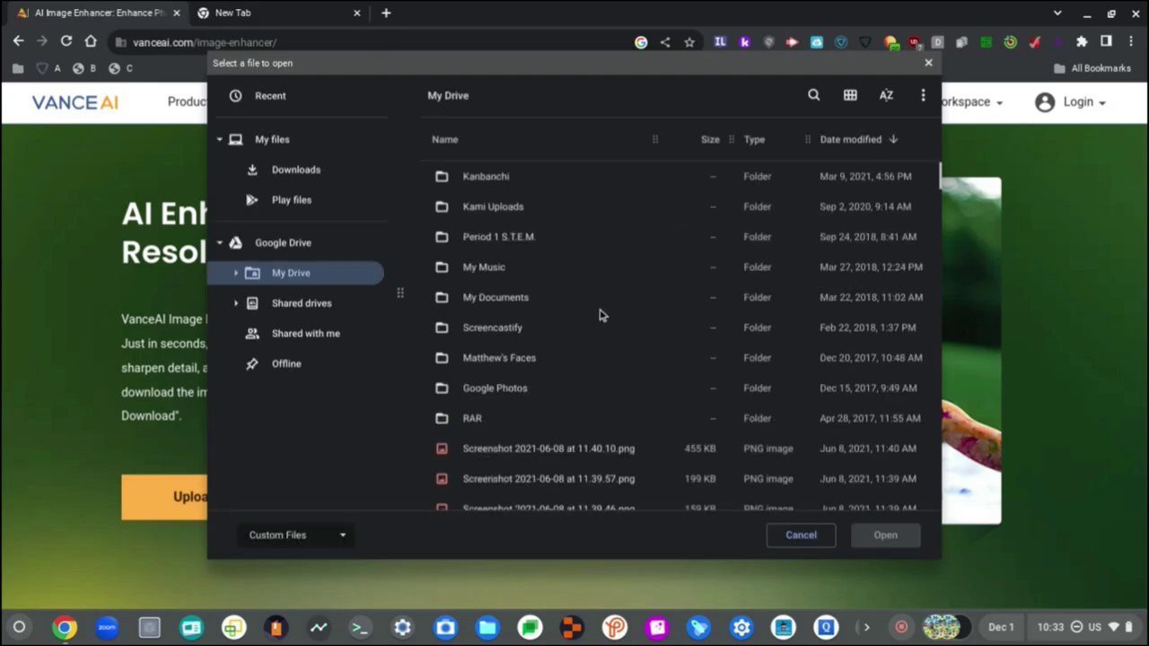
{"action": "scroll", "coordinate": [595, 444], "scroll_direction": "down", "scroll_amount": 4}
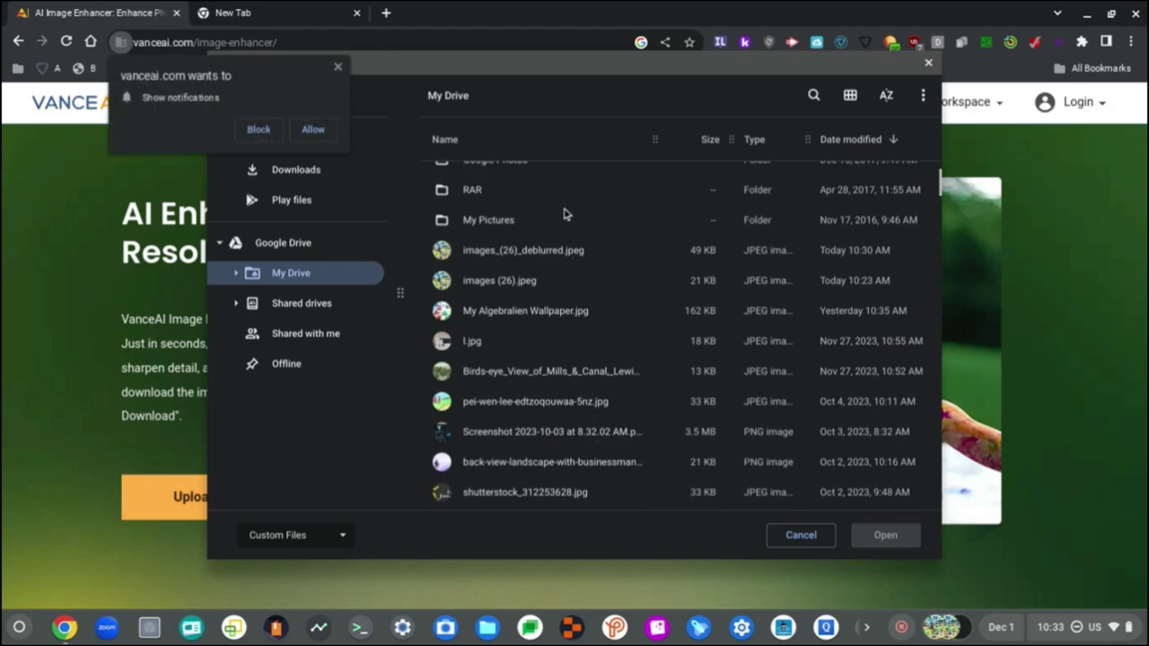
{"action": "left_click", "coordinate": [339, 67]}
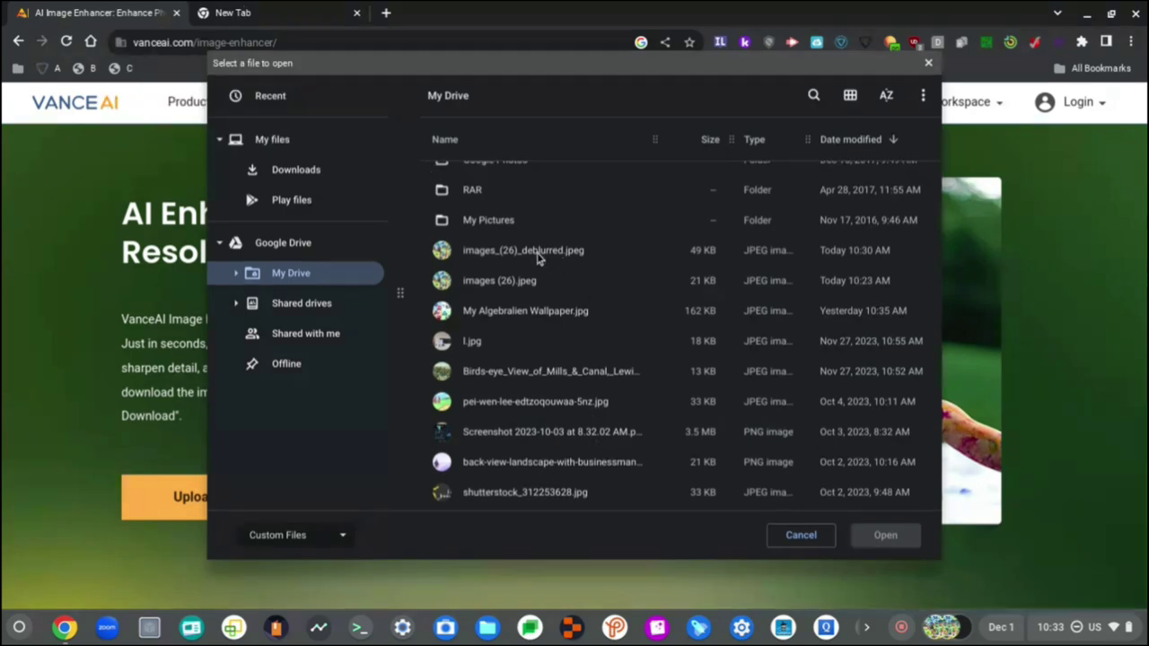
{"action": "left_click", "coordinate": [544, 280]}
{"action": "left_click", "coordinate": [905, 536]}
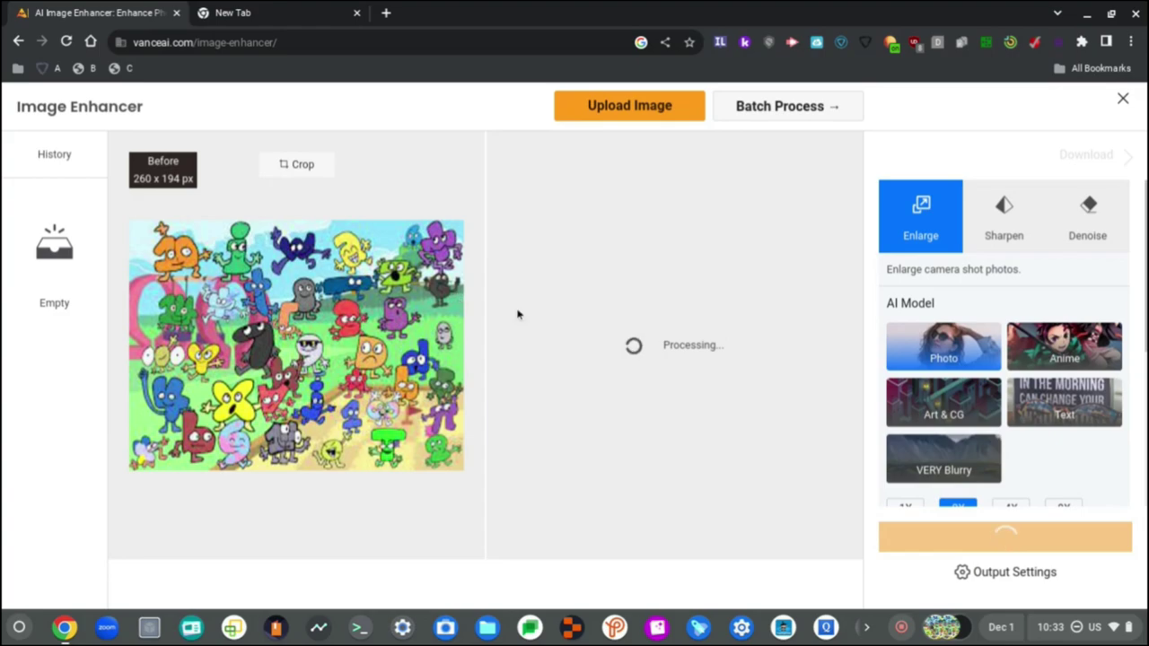
{"action": "key", "text": "alt+shift+s"}
{"action": "key", "text": "Escape"}
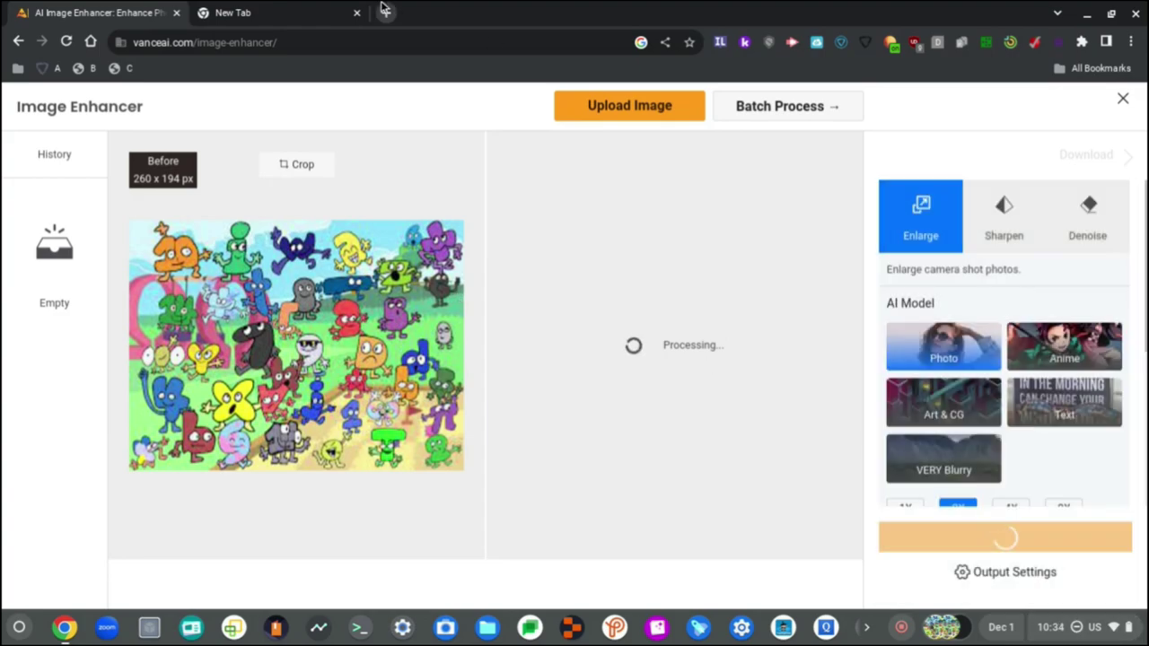
Step: Inspect VanceAI's before (260 × 194 px) and after (520 × 388 px) enlarged results
{"action": "left_click", "coordinate": [301, 10]}
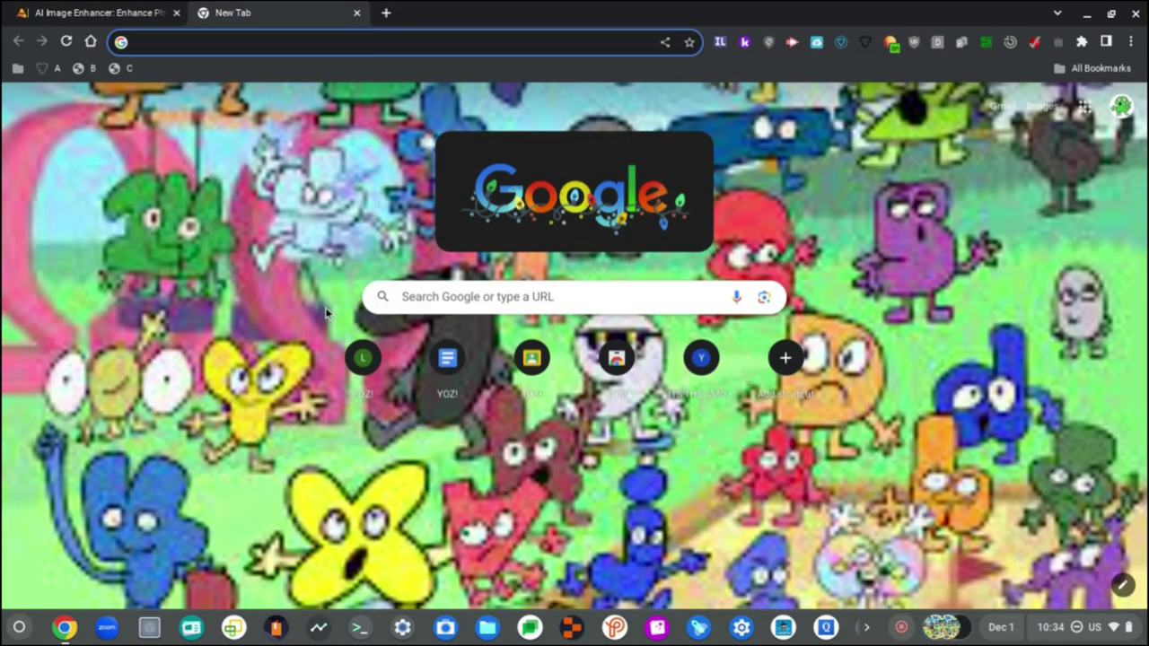
{"action": "left_click", "coordinate": [40, 13]}
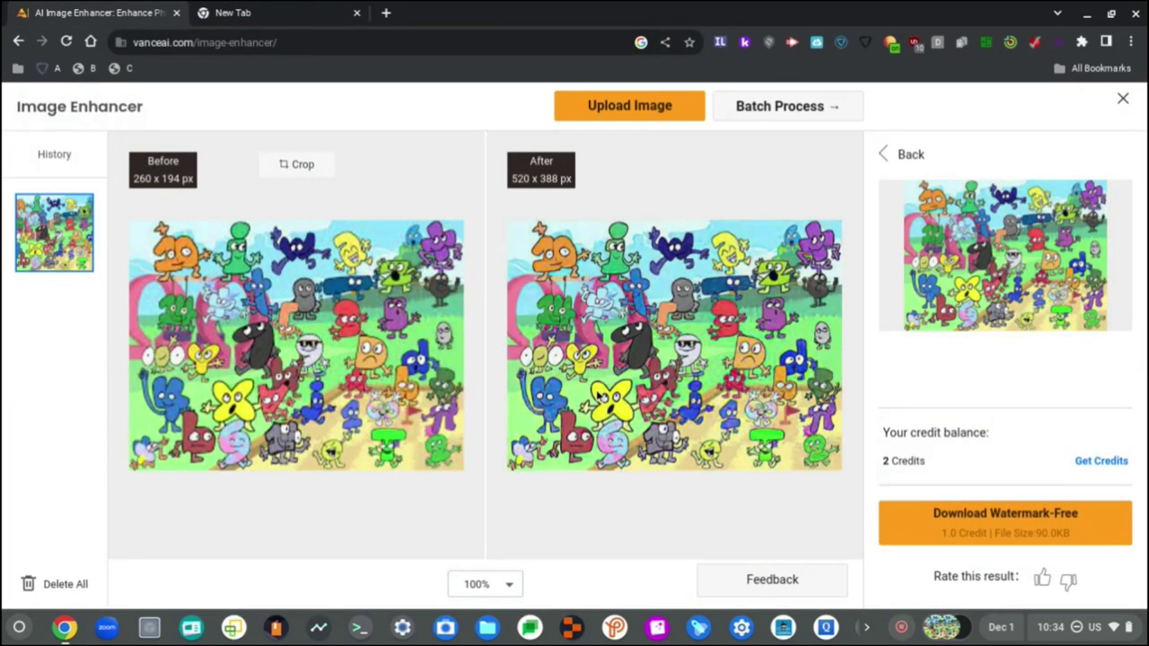
{"action": "scroll", "coordinate": [598, 397], "scroll_direction": "up", "scroll_amount": 3}
{"action": "scroll", "coordinate": [599, 397], "scroll_direction": "down", "scroll_amount": 3}
{"action": "scroll", "coordinate": [599, 398], "scroll_direction": "up", "scroll_amount": 3}
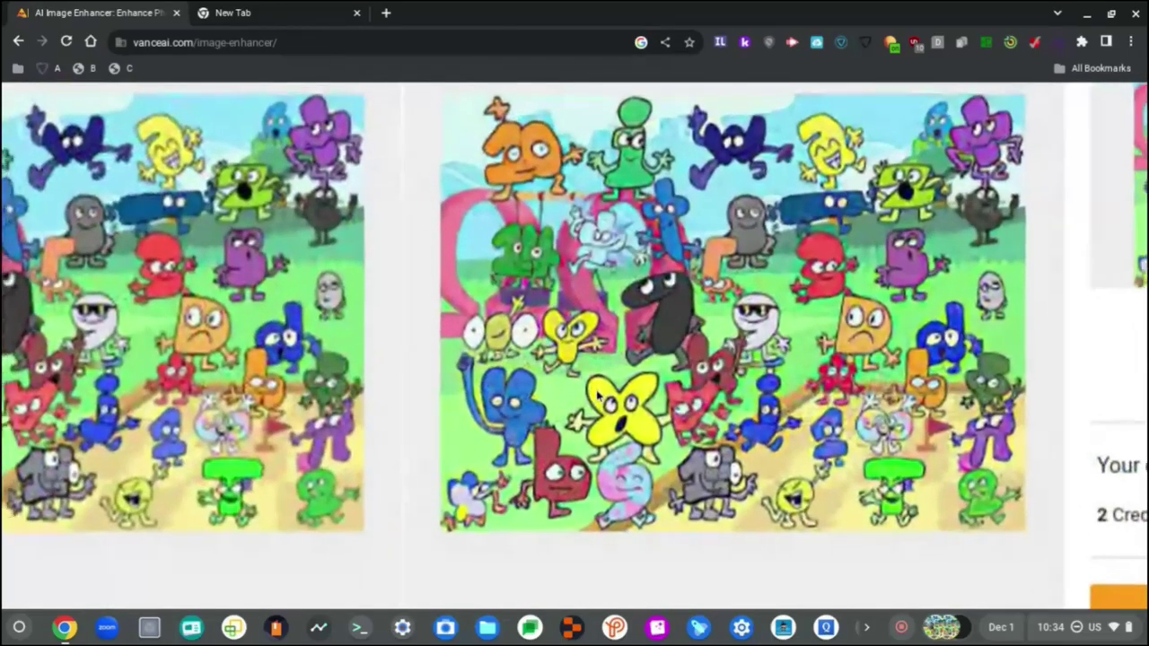
{"action": "scroll", "coordinate": [601, 398], "scroll_direction": "down", "scroll_amount": 2}
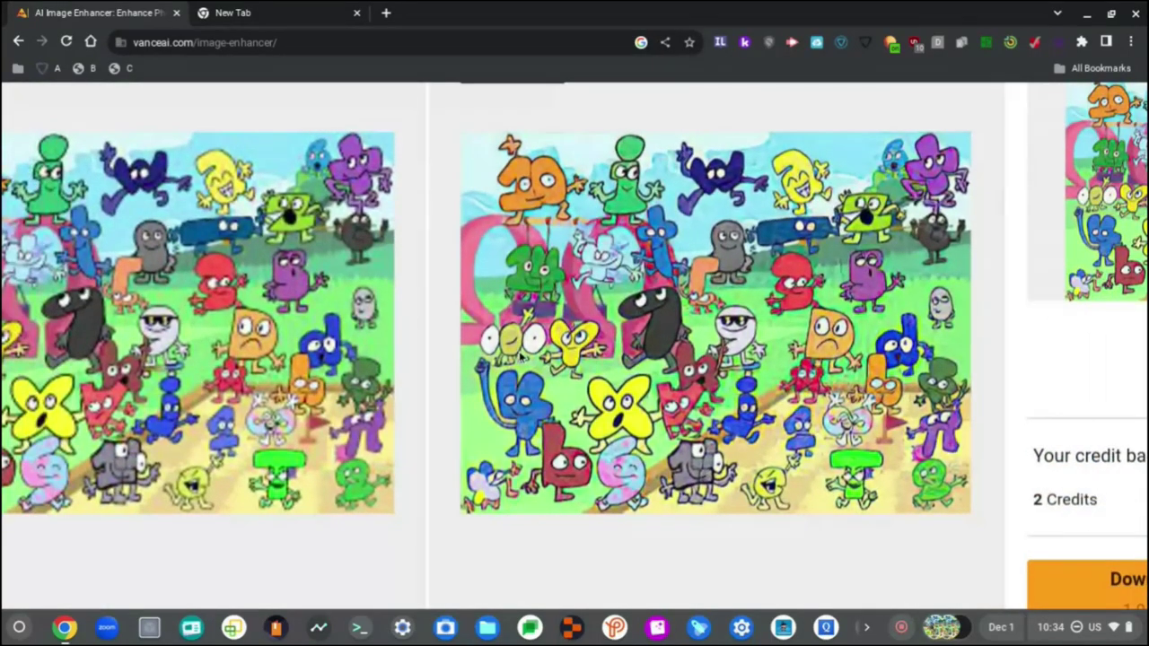
{"action": "scroll", "coordinate": [610, 377], "scroll_direction": "down", "scroll_amount": 2}
{"action": "scroll", "coordinate": [617, 364], "scroll_direction": "up", "scroll_amount": 5}
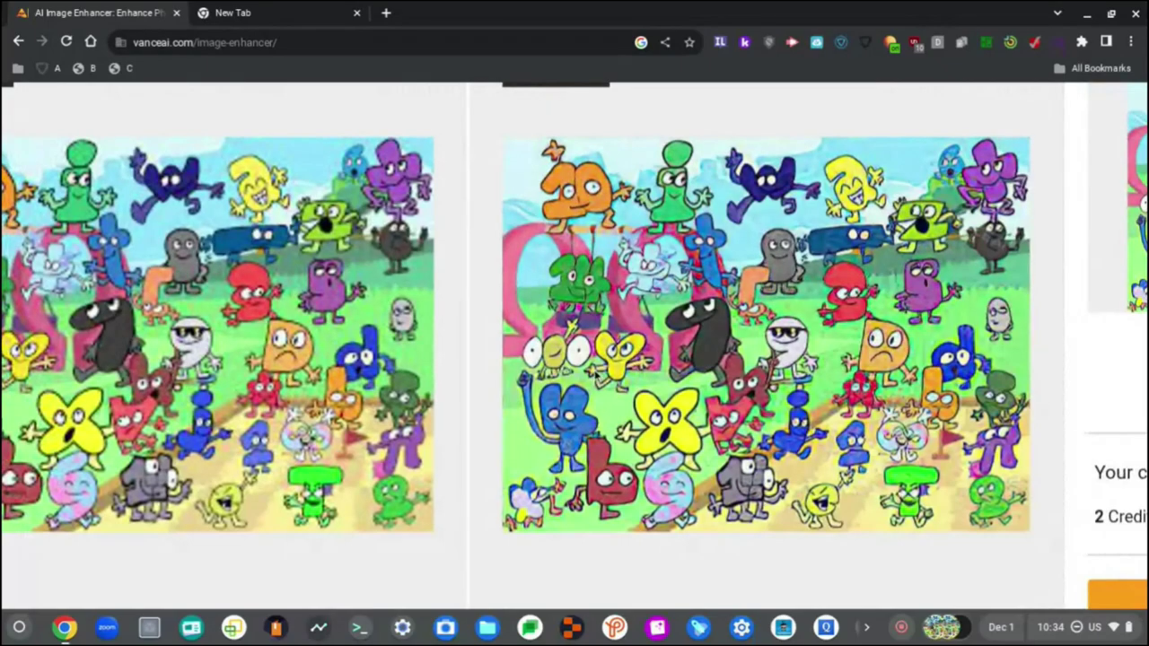
{"action": "scroll", "coordinate": [617, 363], "scroll_direction": "down", "scroll_amount": 5}
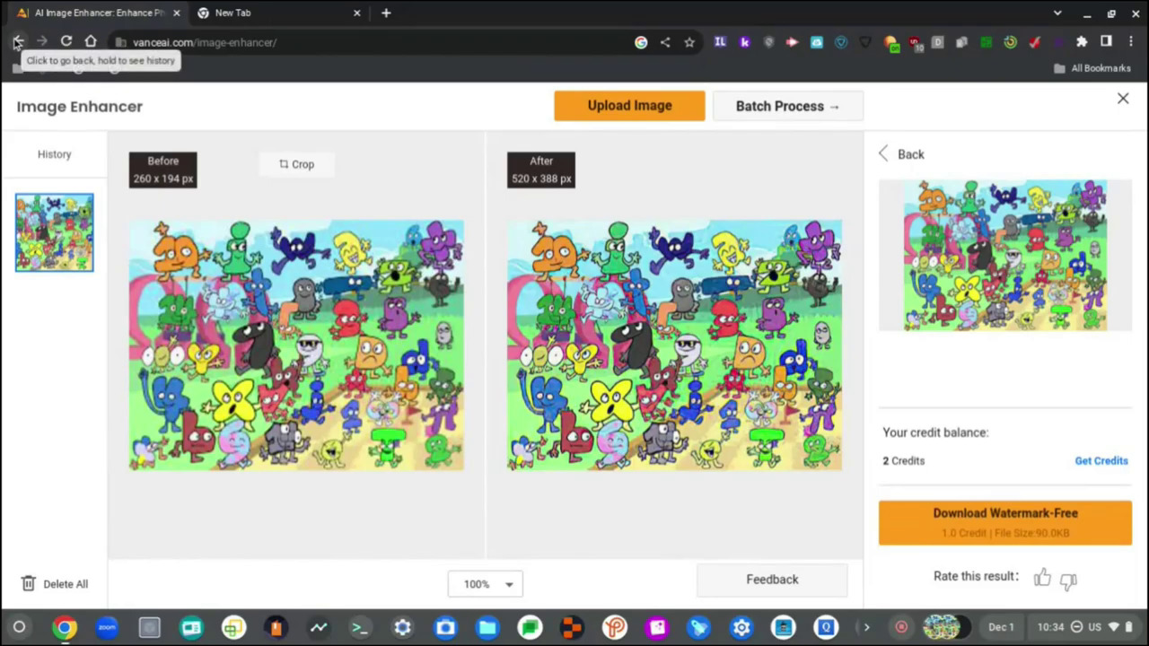
{"action": "scroll", "coordinate": [616, 384], "scroll_direction": "up", "scroll_amount": 5}
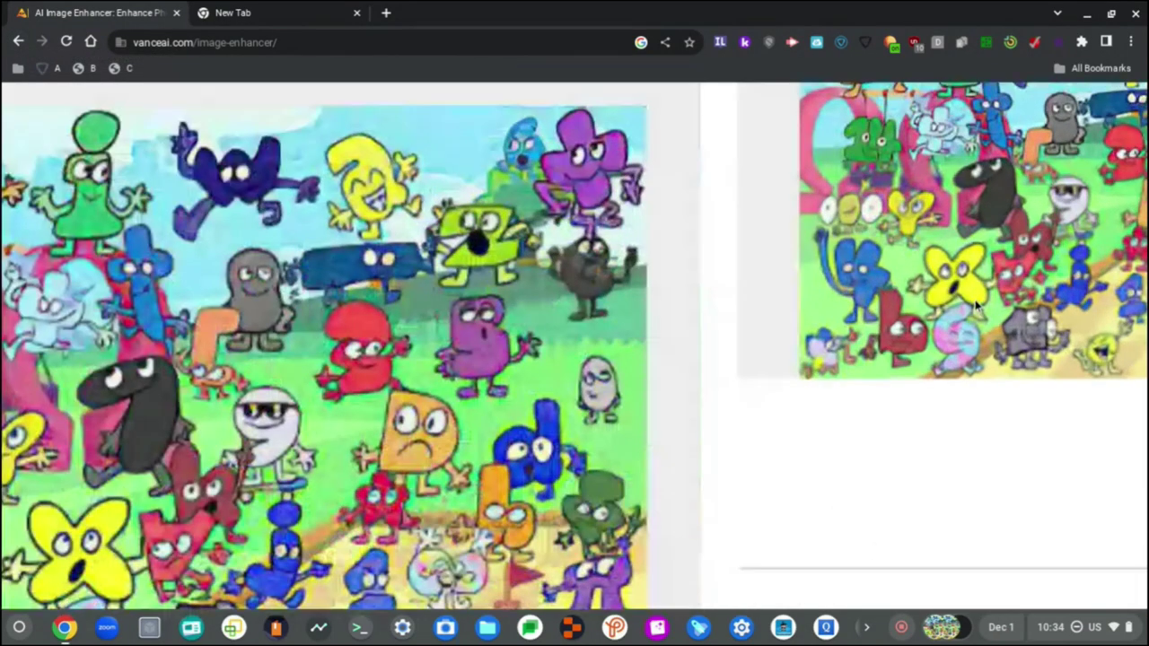
{"action": "scroll", "coordinate": [377, 384], "scroll_direction": "down", "scroll_amount": 5}
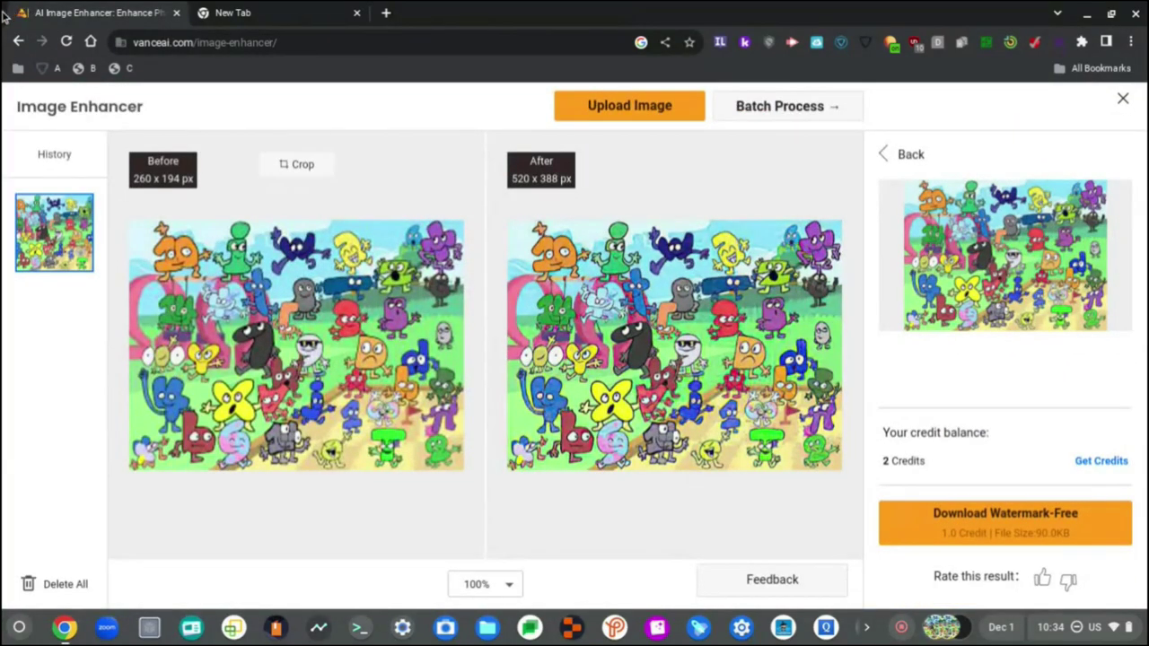
Step: Search 'federal student aid' in the empty second tab to reach studentaid.gov
{"action": "left_click", "coordinate": [341, 9]}
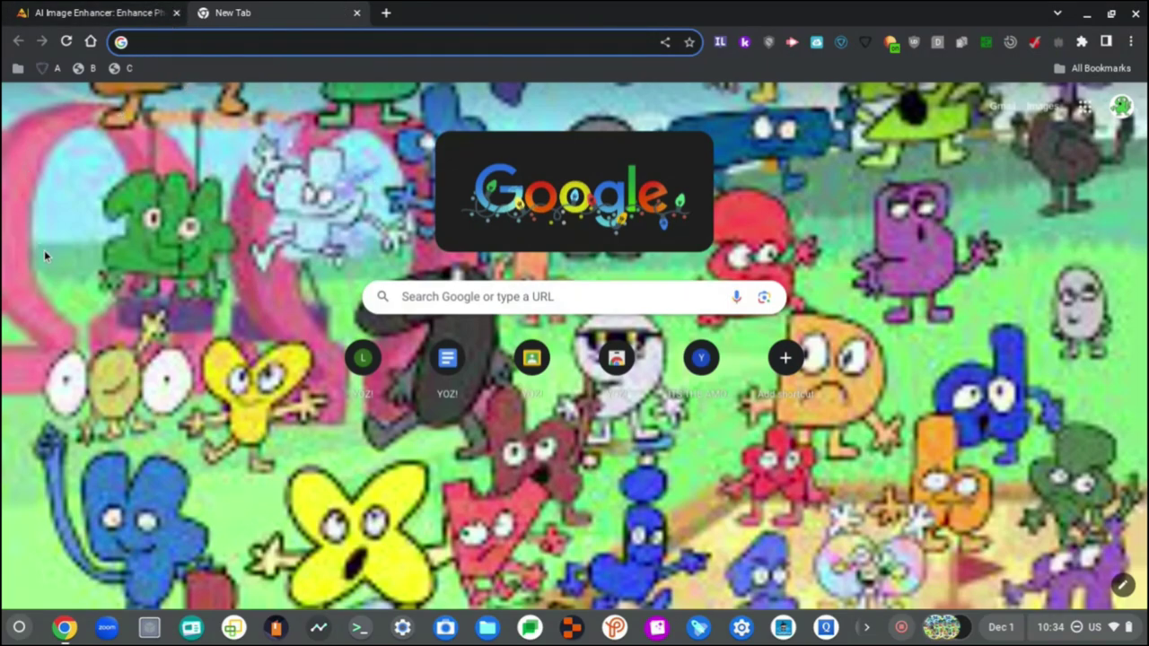
{"action": "type", "text": "federal stude"}
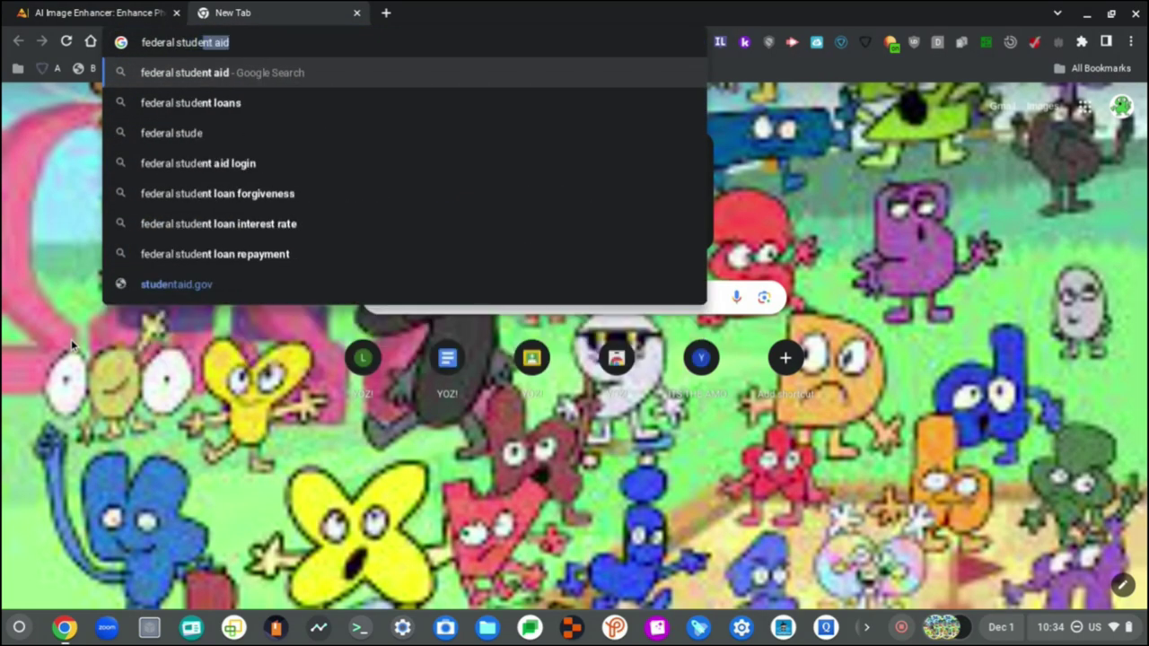
{"action": "key", "text": "Return"}
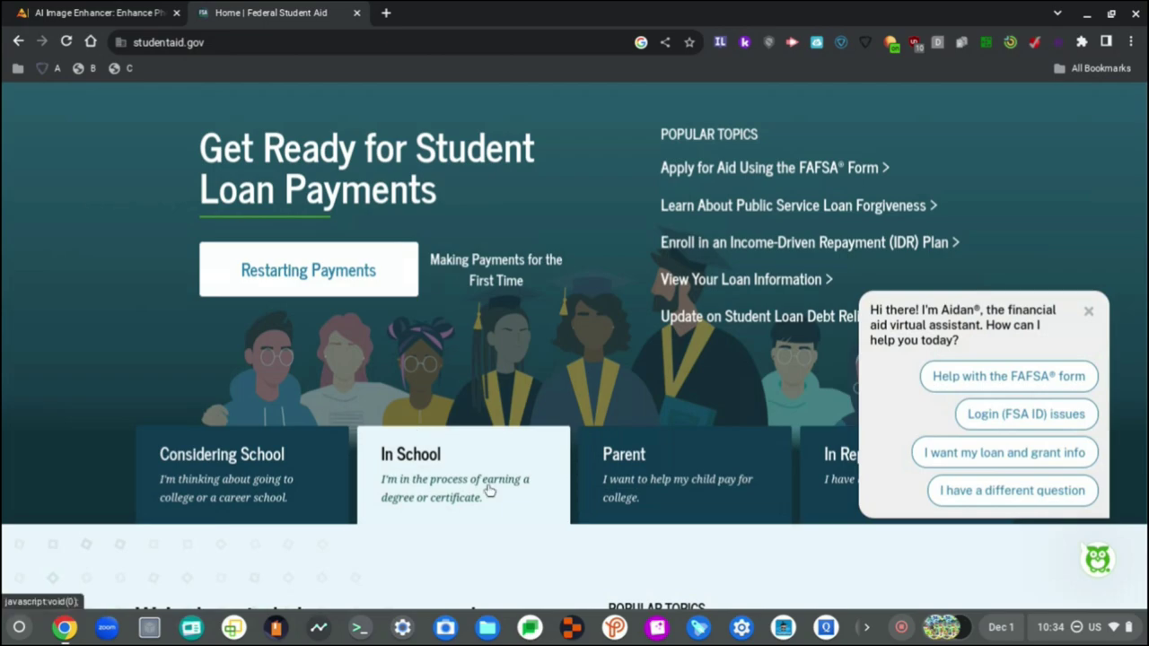
Step: Close the Aidan chat popup and go to the Log In page's username field
{"action": "scroll", "coordinate": [619, 364], "scroll_direction": "down", "scroll_amount": 3}
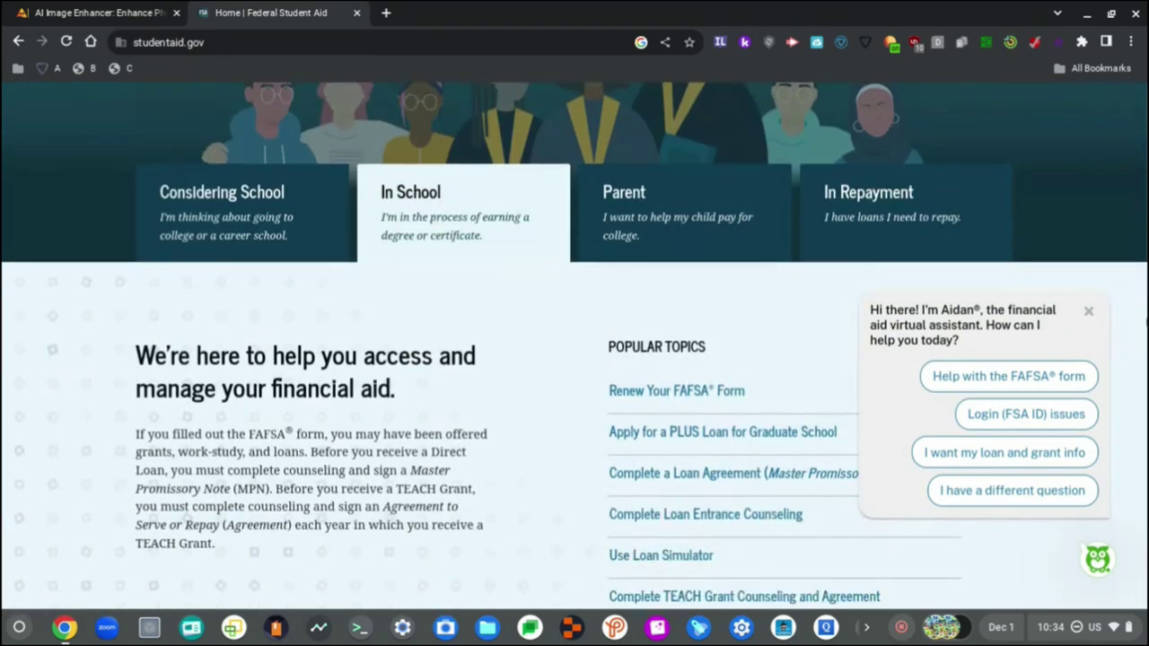
{"action": "scroll", "coordinate": [546, 403], "scroll_direction": "up", "scroll_amount": 5}
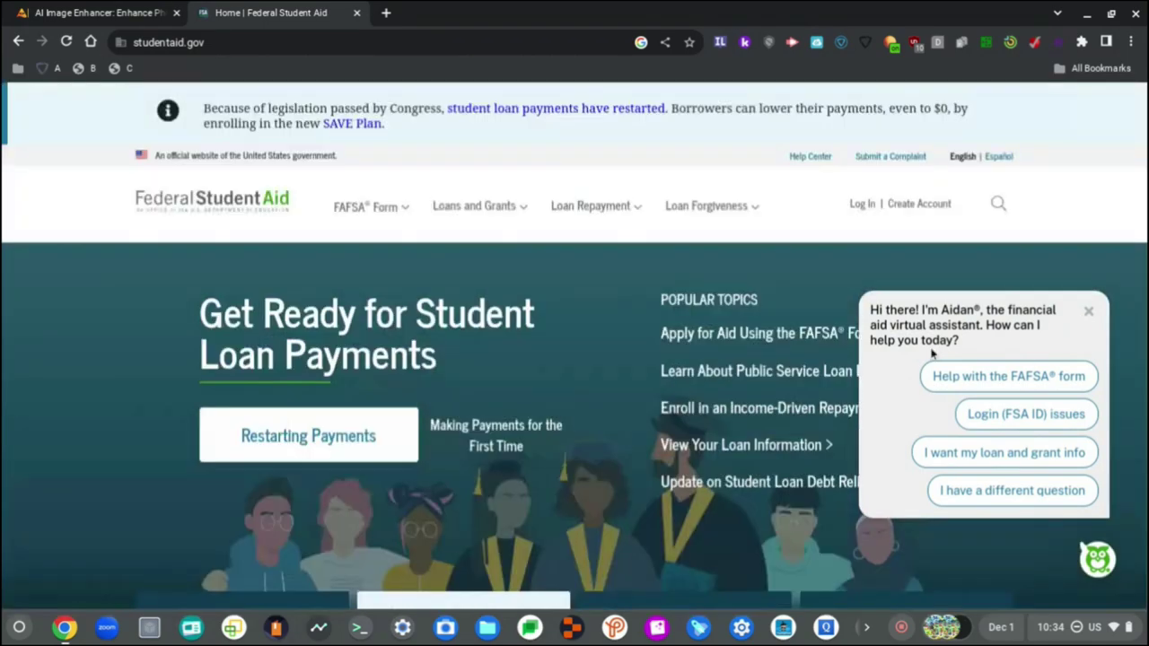
{"action": "left_click", "coordinate": [1088, 313]}
{"action": "left_click", "coordinate": [862, 204]}
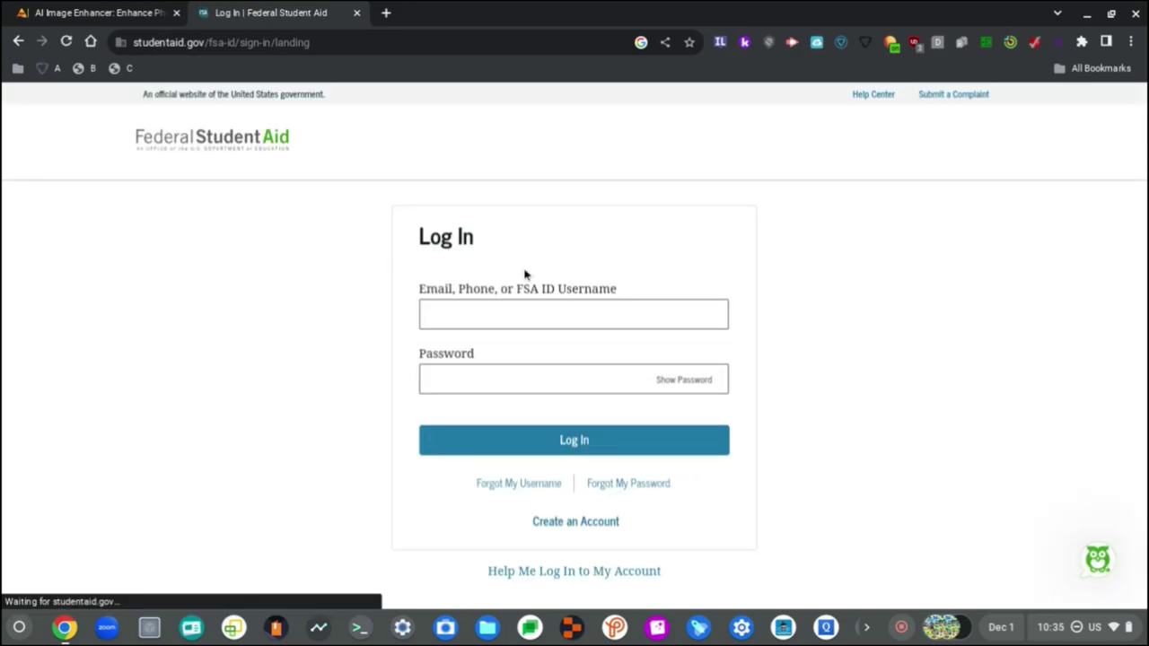
{"action": "left_click", "coordinate": [559, 311]}
{"action": "scroll", "coordinate": [359, 366], "scroll_direction": "down", "scroll_amount": 3}
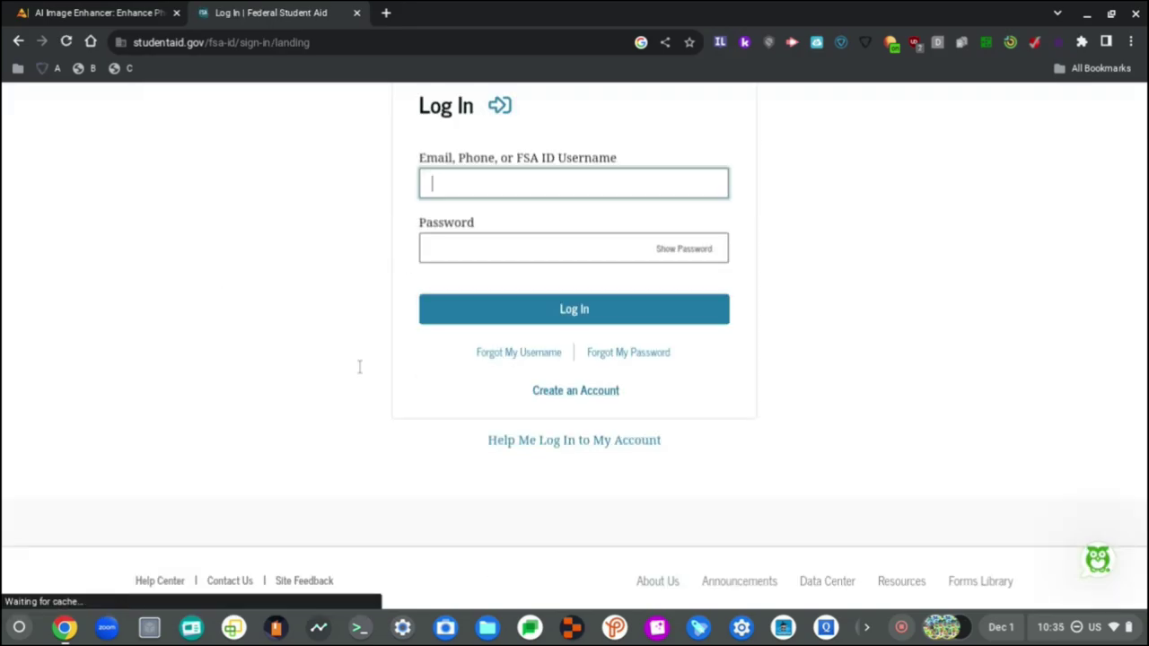
{"action": "scroll", "coordinate": [359, 366], "scroll_direction": "up", "scroll_amount": 3}
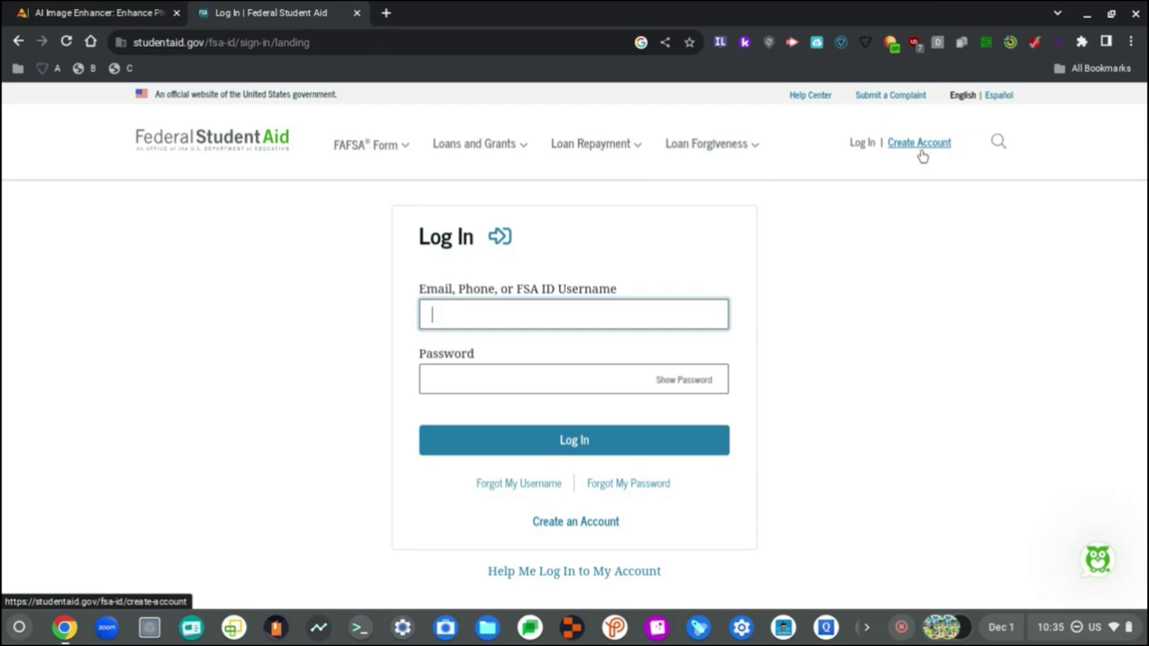
Step: Start a new FSA ID account via Create Account and Get Started
{"action": "left_click", "coordinate": [919, 144]}
{"action": "mouse_move", "coordinate": [371, 145]}
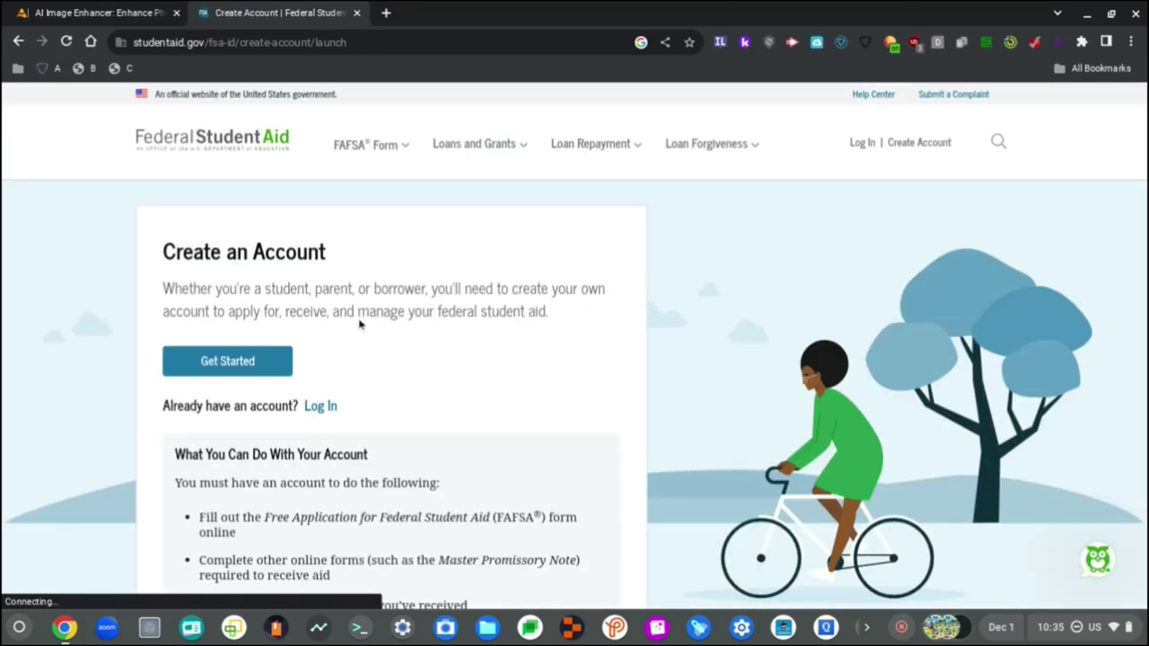
{"action": "scroll", "coordinate": [5, 308], "scroll_direction": "down", "scroll_amount": 2}
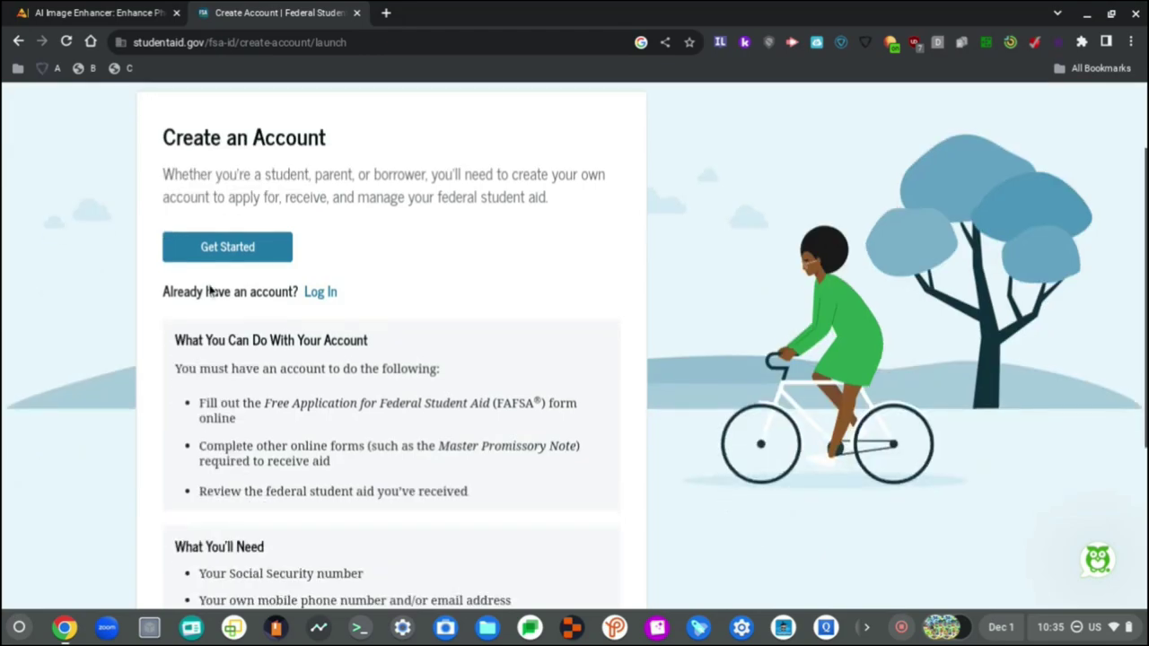
{"action": "left_click", "coordinate": [255, 262]}
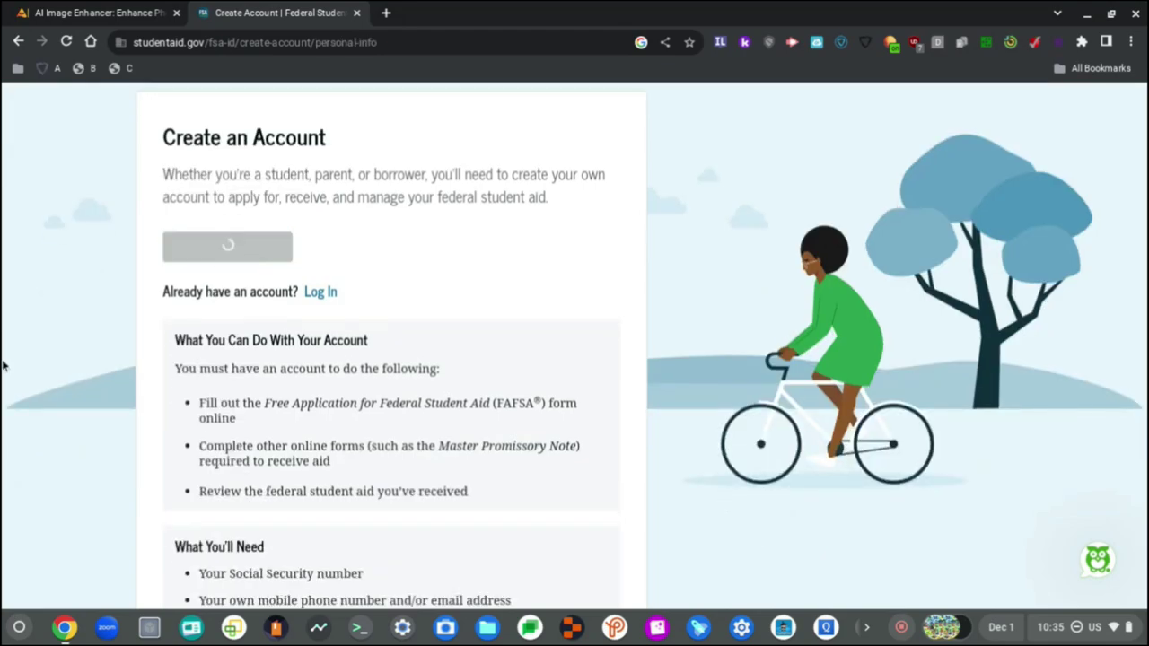
{"action": "scroll", "coordinate": [31, 365], "scroll_direction": "down", "scroll_amount": 2}
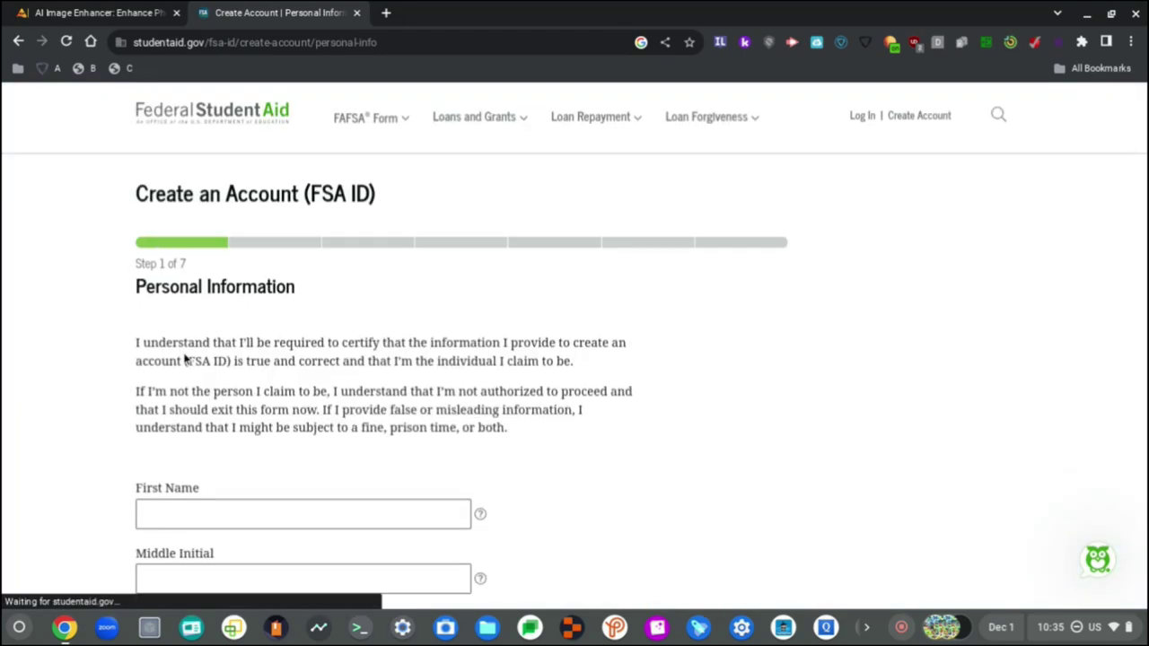
{"action": "scroll", "coordinate": [184, 360], "scroll_direction": "down", "scroll_amount": 2}
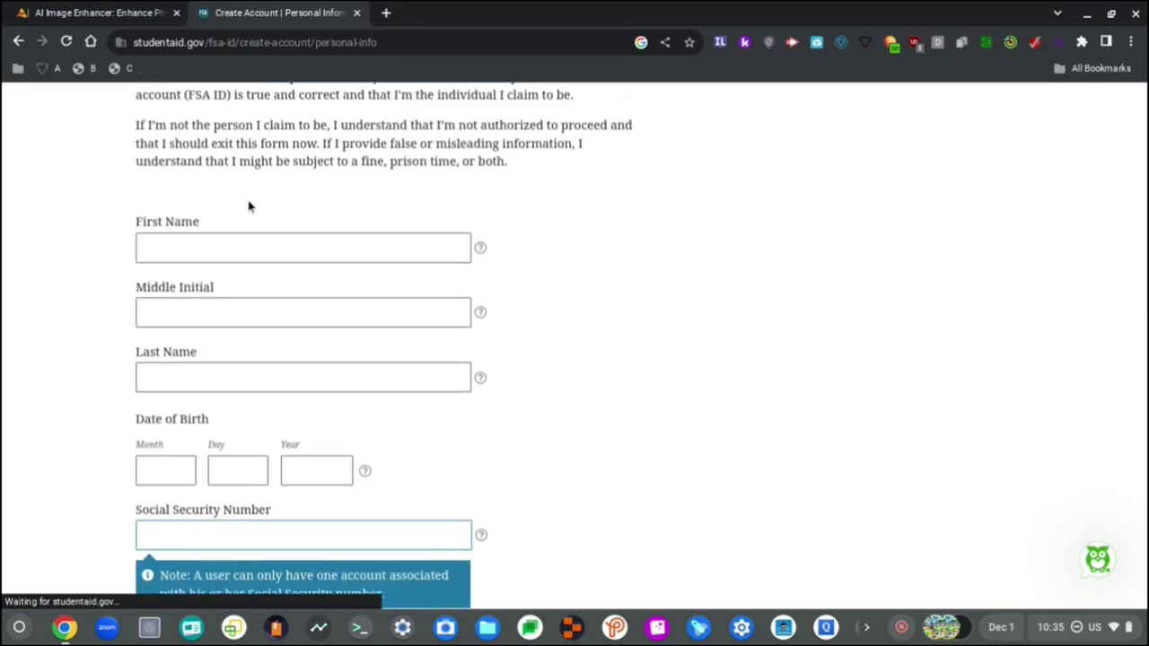
{"action": "scroll", "coordinate": [223, 248], "scroll_direction": "down", "scroll_amount": 2}
{"action": "scroll", "coordinate": [224, 248], "scroll_direction": "up", "scroll_amount": 2}
Step: Enter the user's first name, middle initial and last name
{"action": "left_click", "coordinate": [254, 260]}
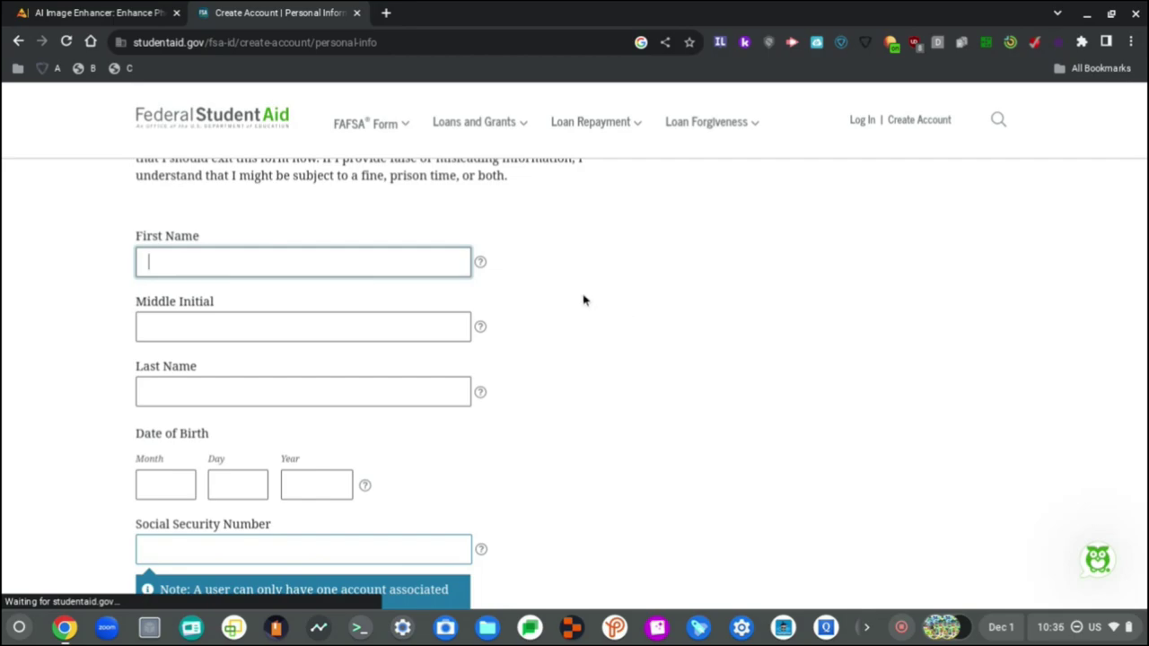
{"action": "scroll", "coordinate": [584, 300], "scroll_direction": "down", "scroll_amount": 3}
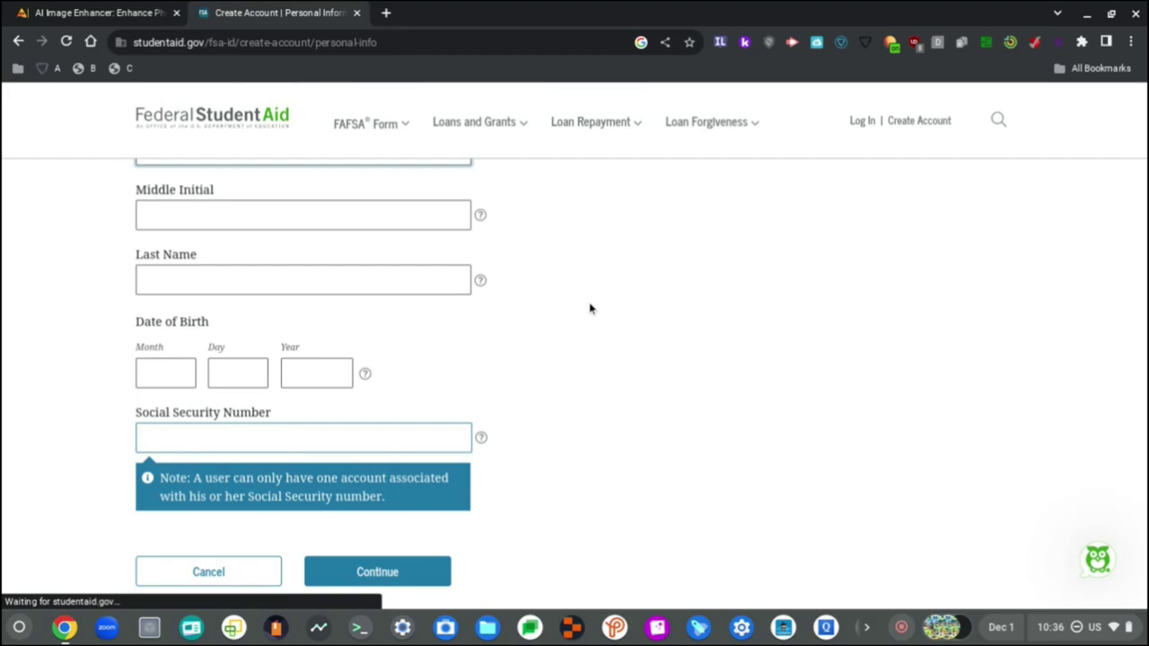
{"action": "scroll", "coordinate": [590, 308], "scroll_direction": "up", "scroll_amount": 1}
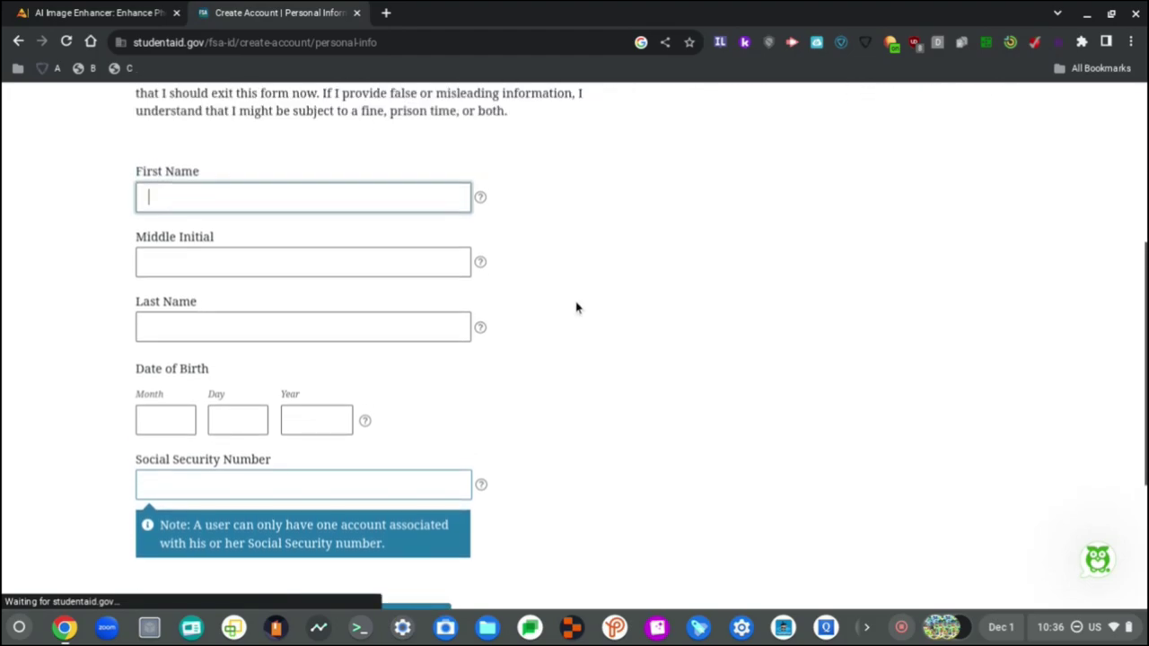
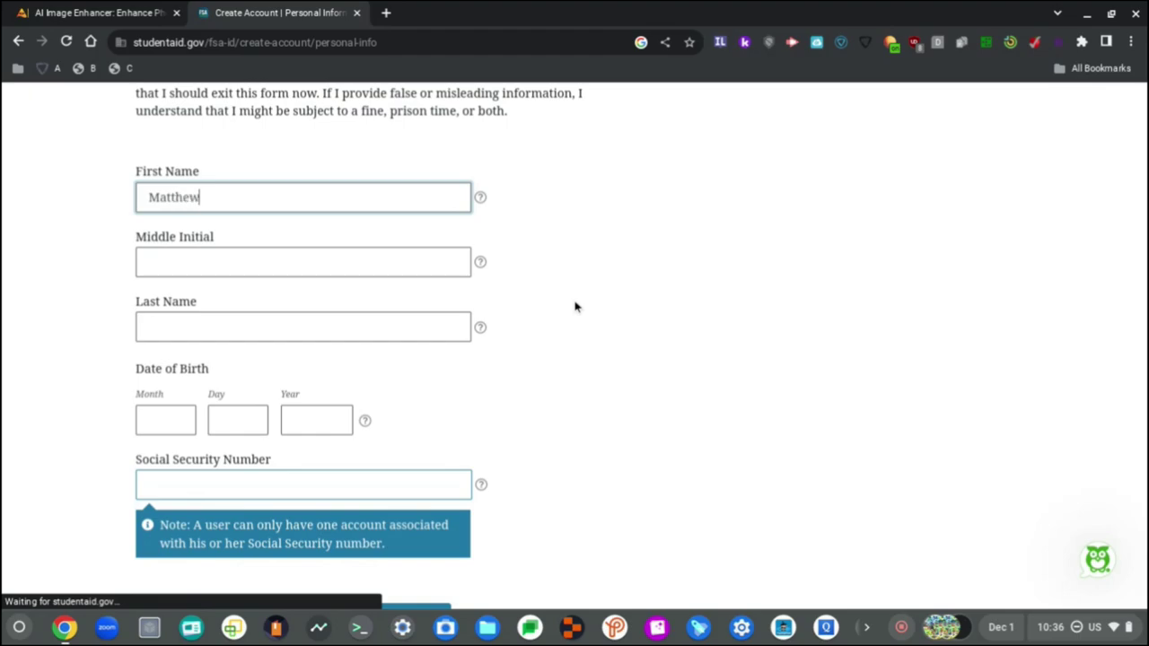
{"action": "key", "text": "Tab"}
{"action": "key", "text": "Tab"}
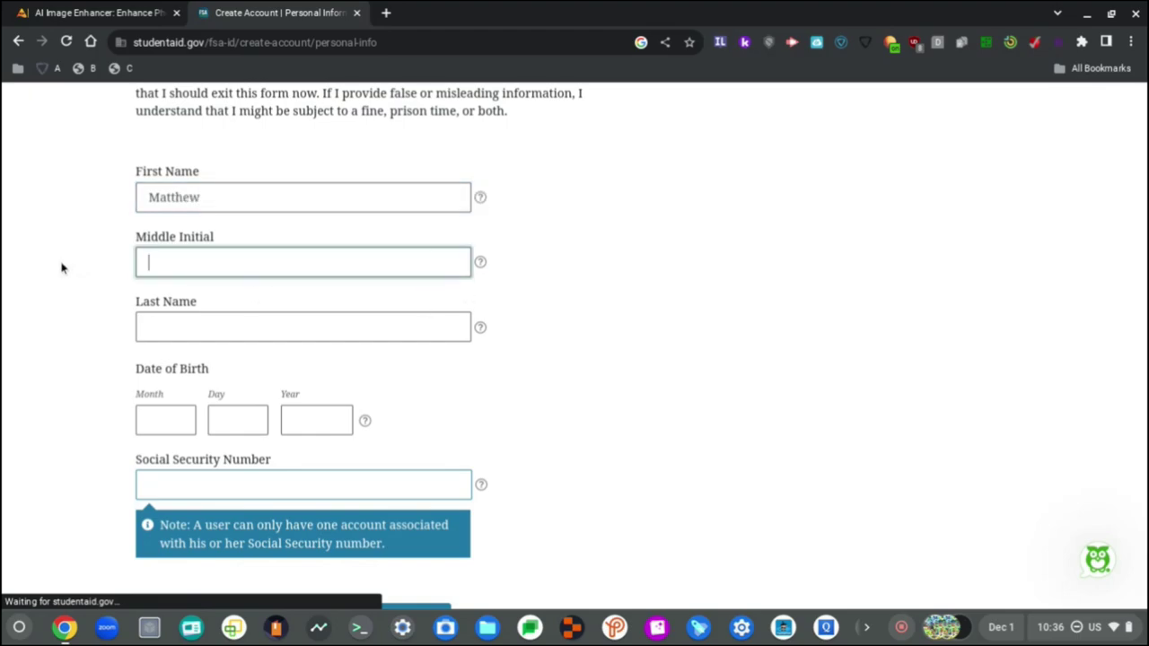
{"action": "type", "text": "V"}
{"action": "left_click", "coordinate": [243, 328]}
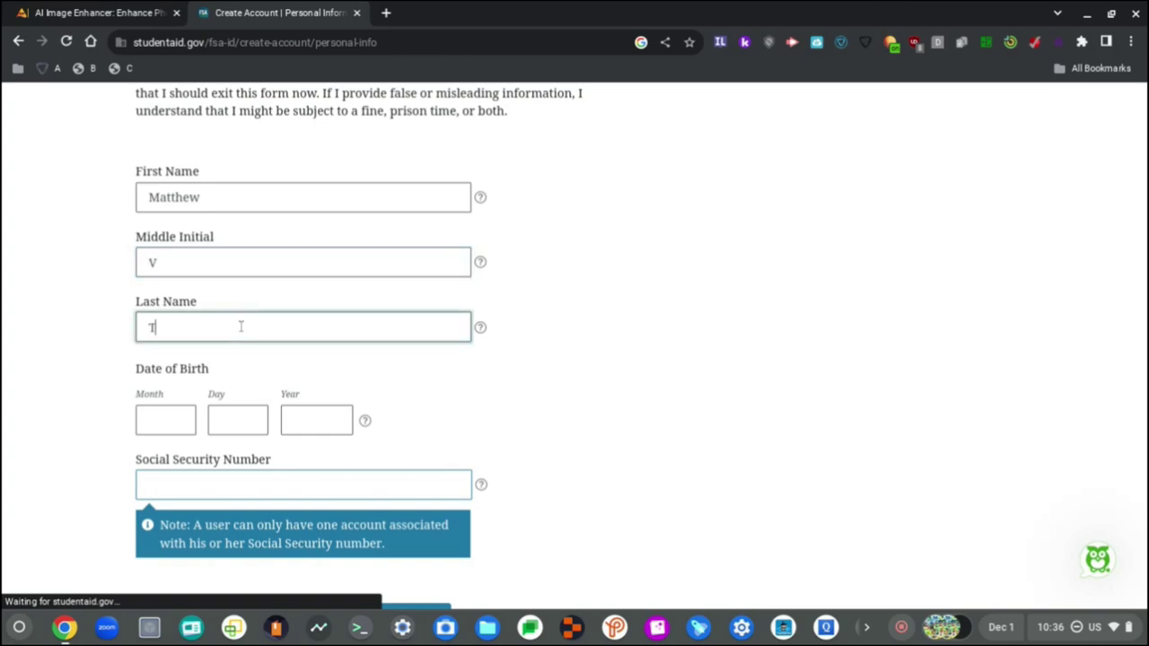
{"action": "left_click", "coordinate": [135, 377]}
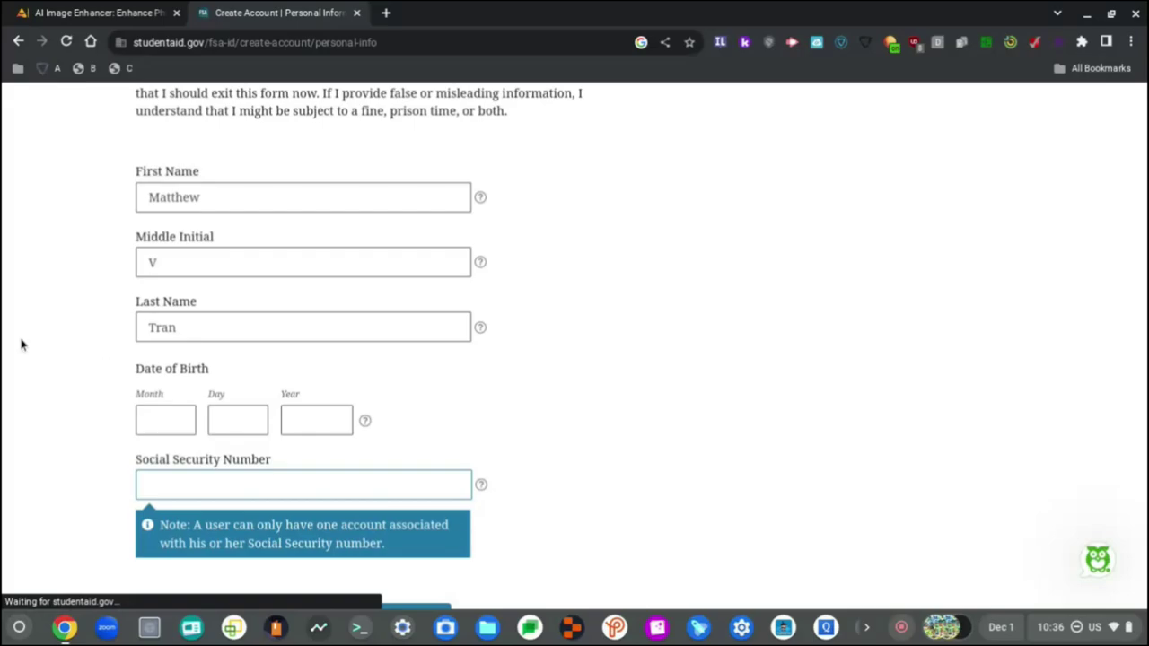
Step: Enter the user's date of birth and Social Security Number, then submit the personal information
{"action": "scroll", "coordinate": [21, 341], "scroll_direction": "down", "scroll_amount": 4}
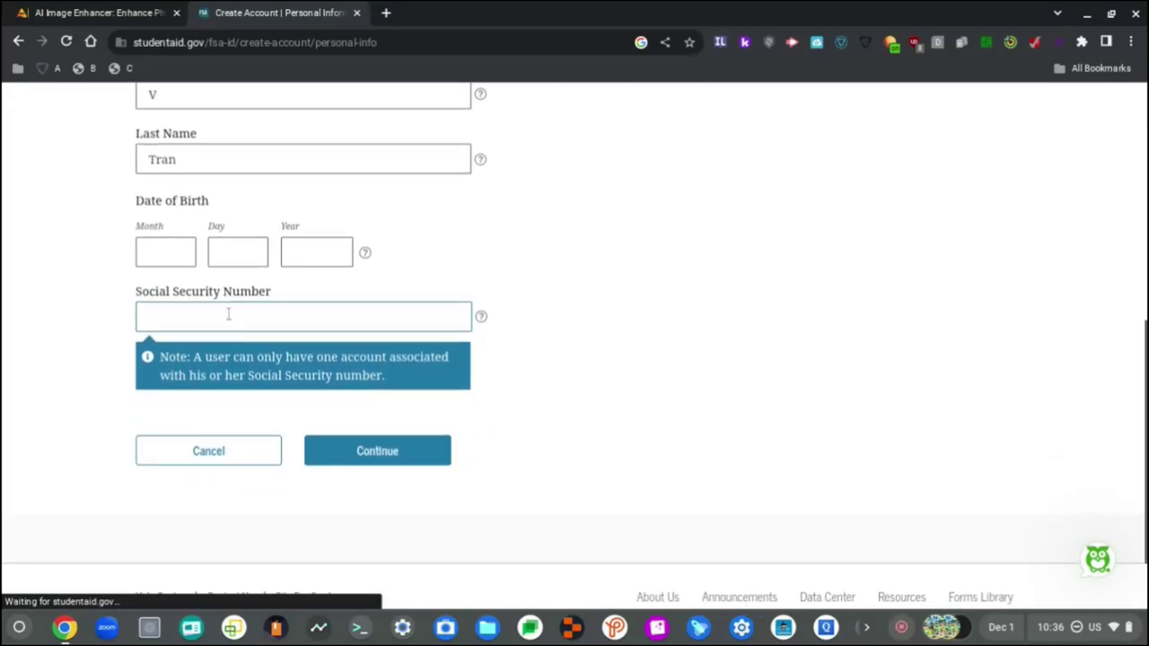
{"action": "left_click", "coordinate": [161, 254]}
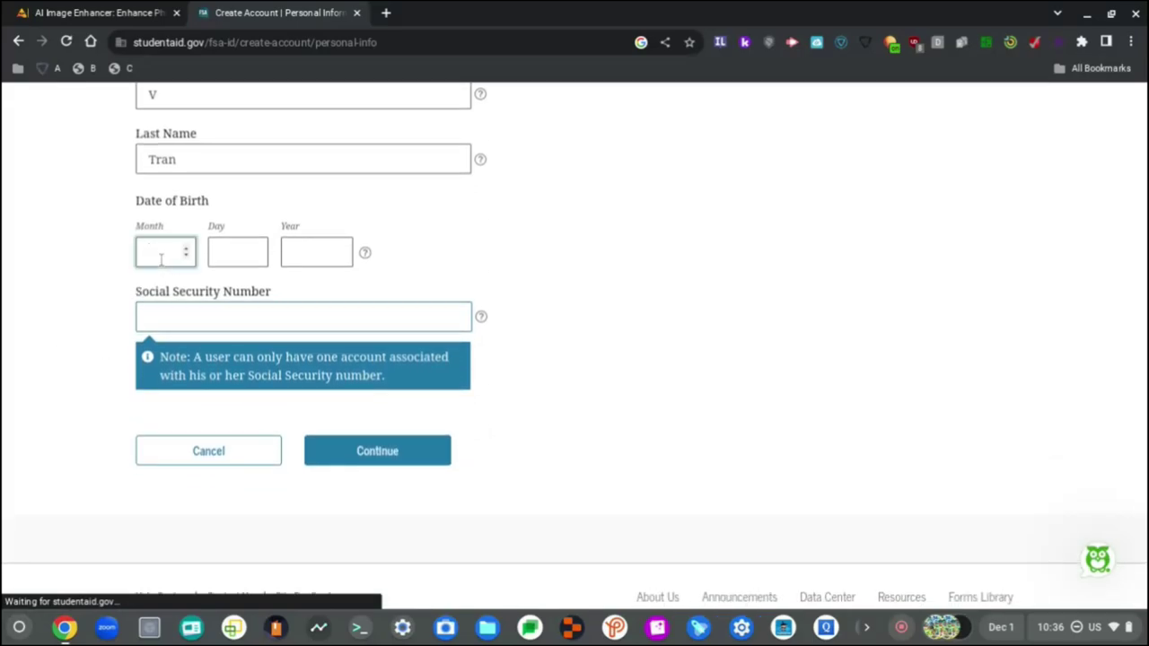
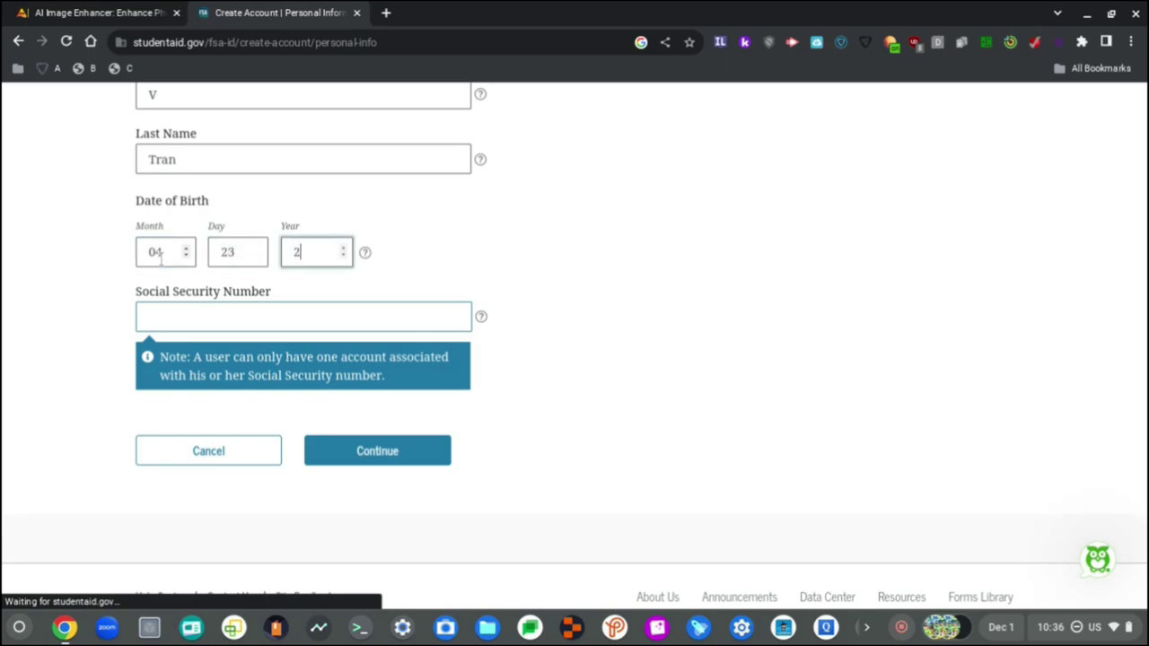
{"action": "left_click", "coordinate": [257, 310]}
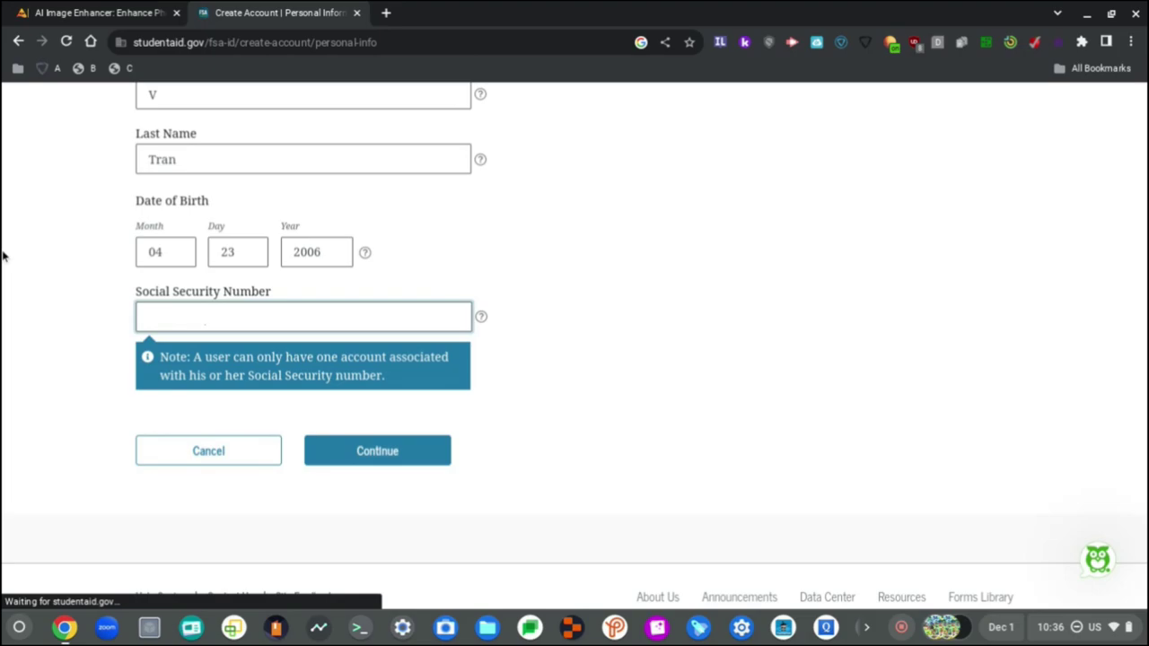
{"action": "left_click", "coordinate": [345, 458]}
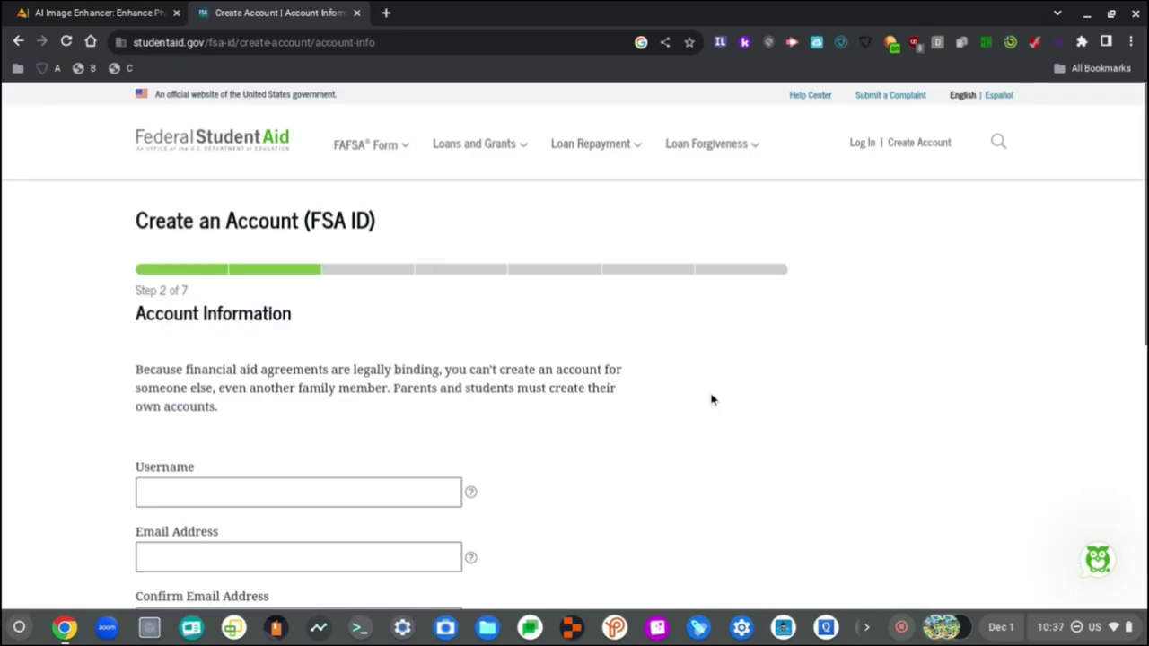
{"action": "scroll", "coordinate": [348, 315], "scroll_direction": "down", "scroll_amount": 3}
{"action": "scroll", "coordinate": [565, 441], "scroll_direction": "down", "scroll_amount": 3}
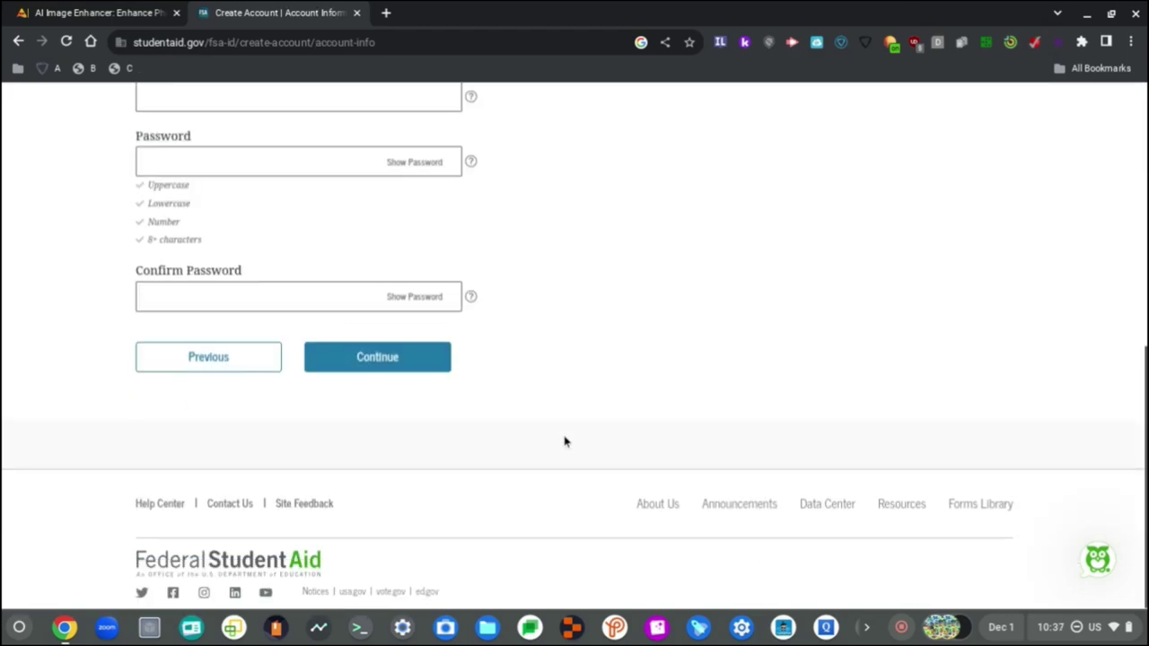
{"action": "scroll", "coordinate": [419, 467], "scroll_direction": "up", "scroll_amount": 1}
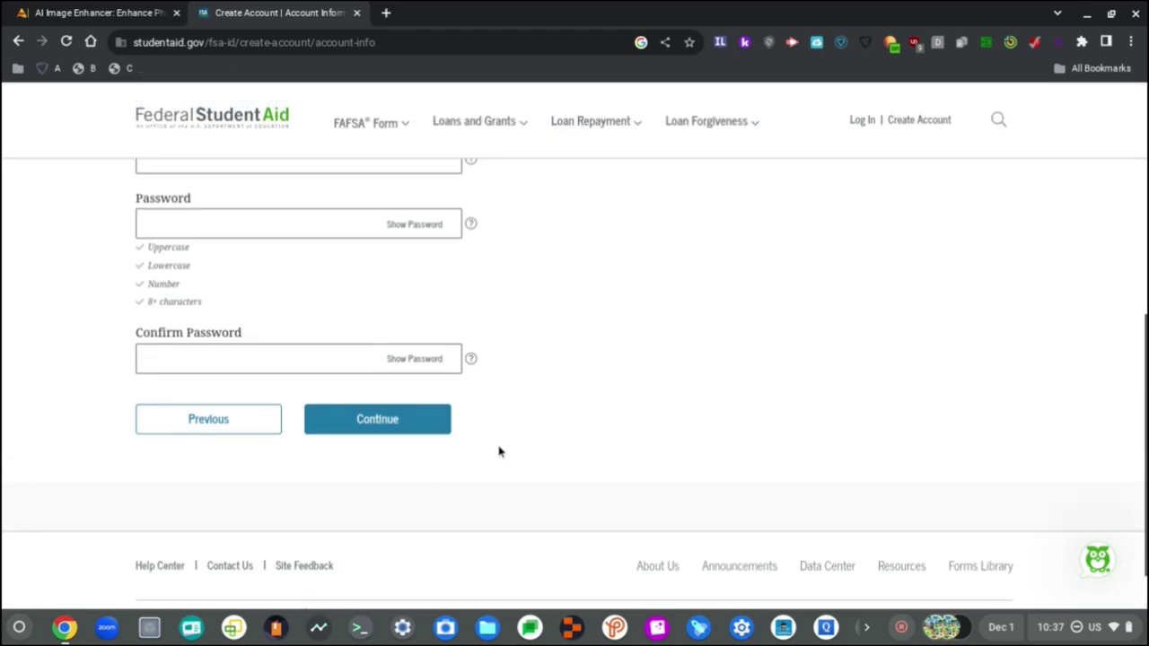
{"action": "scroll", "coordinate": [452, 461], "scroll_direction": "up", "scroll_amount": 4}
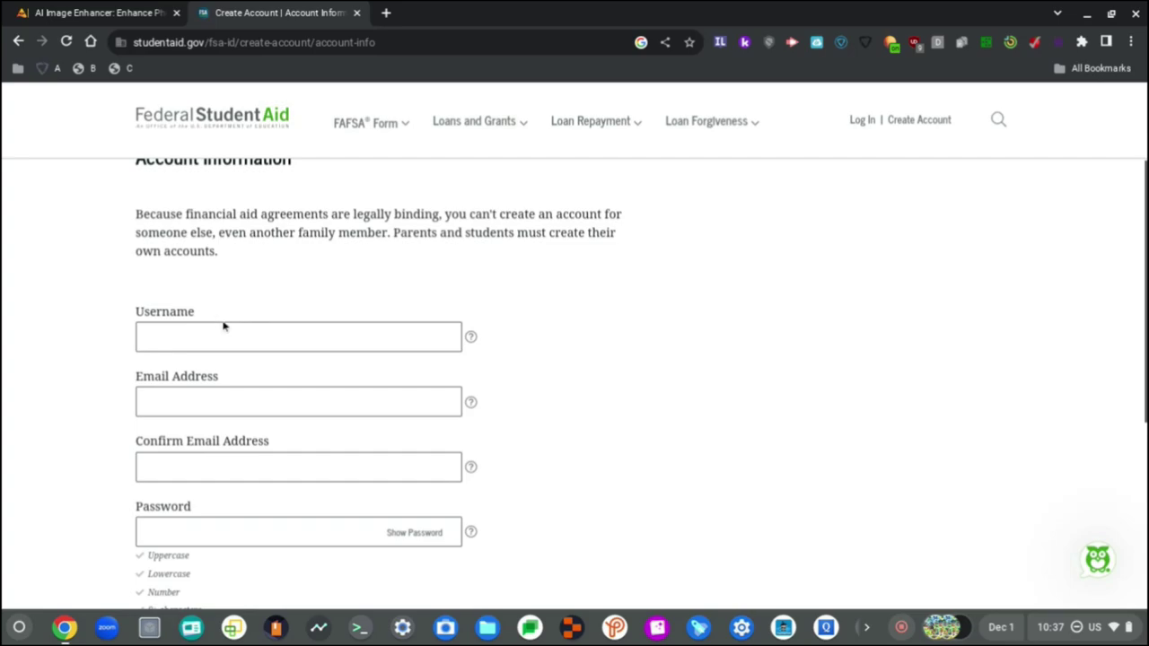
{"action": "left_click", "coordinate": [206, 330]}
{"action": "scroll", "coordinate": [2, 358], "scroll_direction": "down", "scroll_amount": 3}
{"action": "scroll", "coordinate": [3, 358], "scroll_direction": "down", "scroll_amount": 1}
{"action": "scroll", "coordinate": [2, 395], "scroll_direction": "up", "scroll_amount": 3}
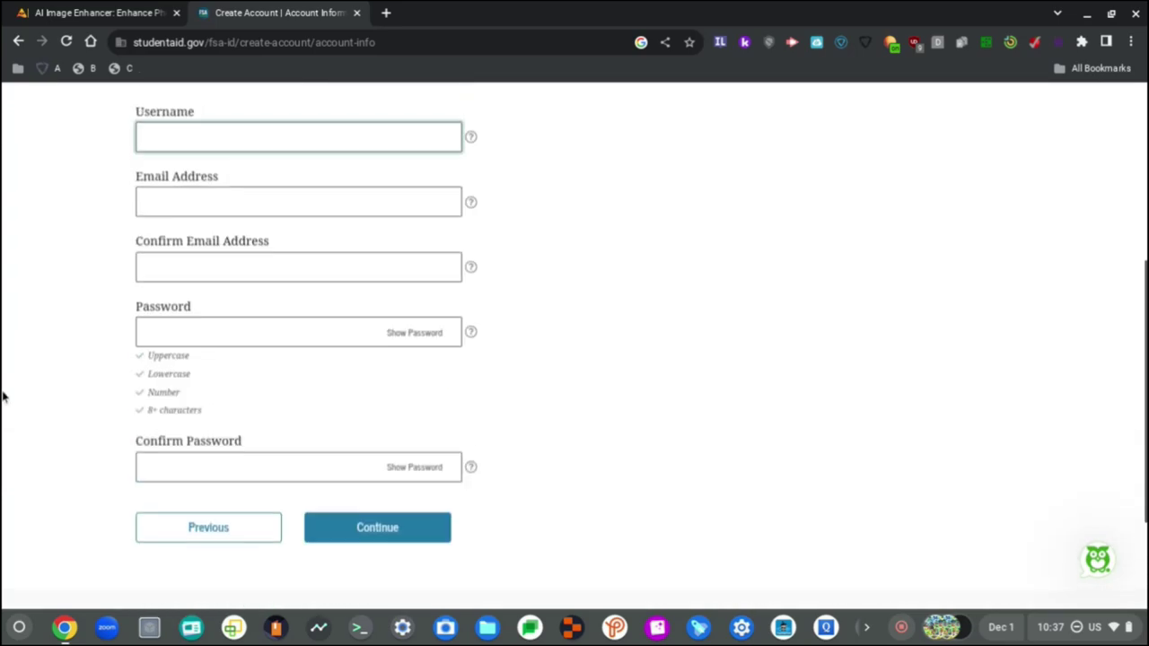
{"action": "scroll", "coordinate": [3, 398], "scroll_direction": "down", "scroll_amount": 1}
{"action": "scroll", "coordinate": [2, 398], "scroll_direction": "up", "scroll_amount": 3}
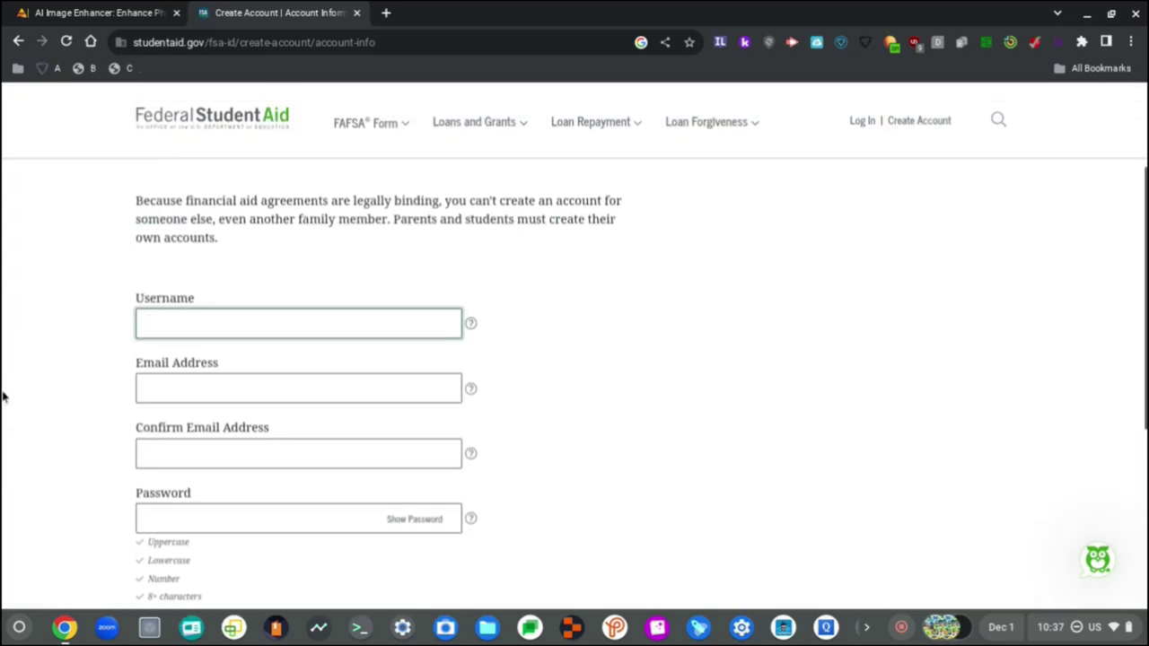
{"action": "scroll", "coordinate": [3, 397], "scroll_direction": "up", "scroll_amount": 1}
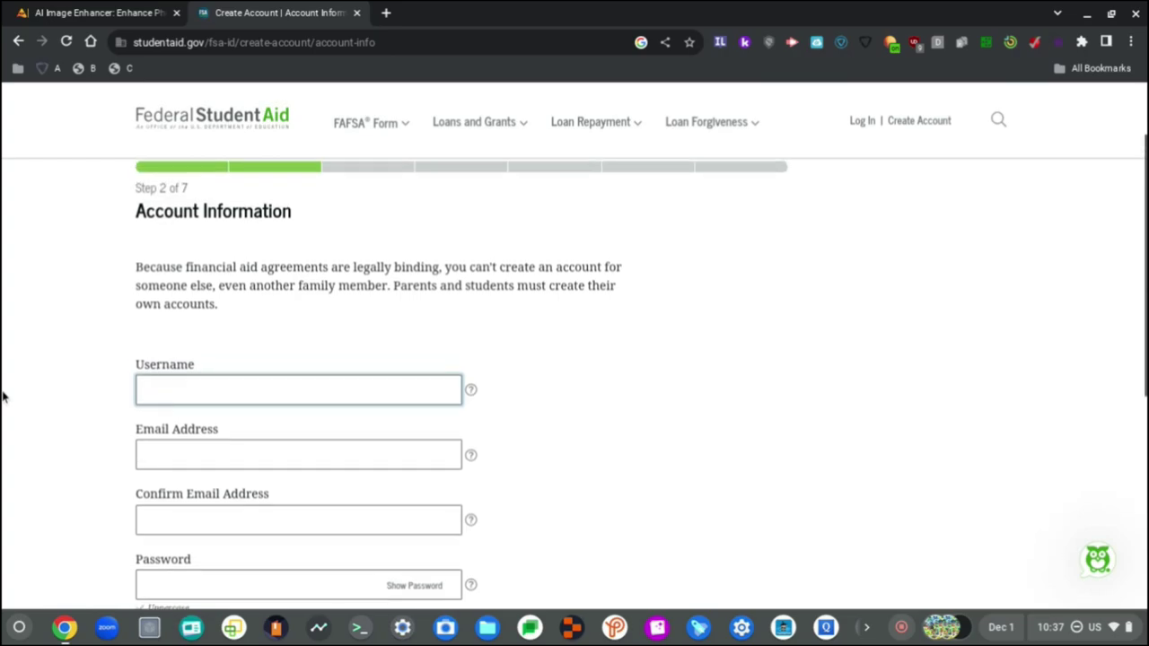
{"action": "scroll", "coordinate": [3, 397], "scroll_direction": "down", "scroll_amount": 1}
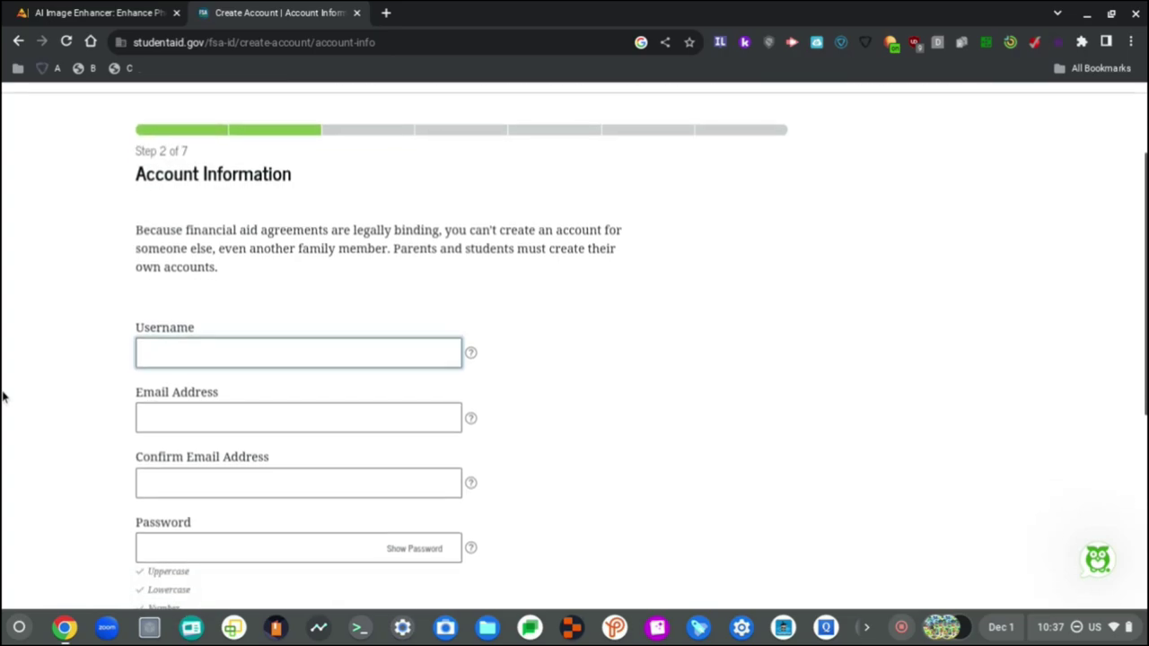
{"action": "scroll", "coordinate": [3, 398], "scroll_direction": "up", "scroll_amount": 2}
{"action": "scroll", "coordinate": [2, 398], "scroll_direction": "down", "scroll_amount": 1}
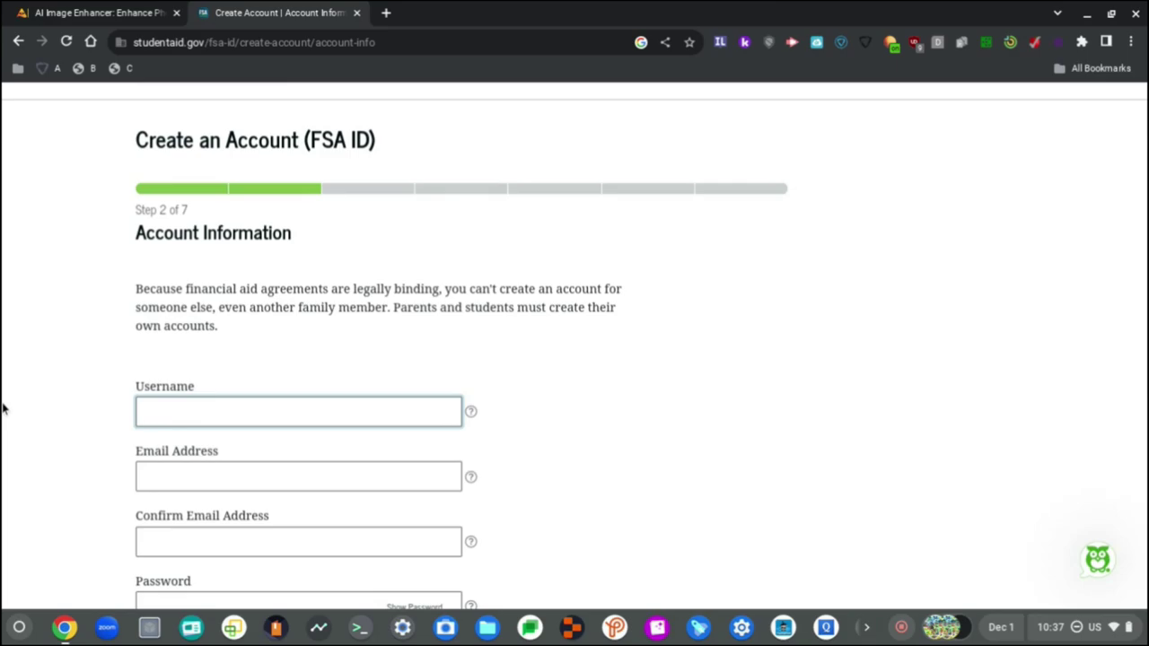
{"action": "scroll", "coordinate": [3, 408], "scroll_direction": "down", "scroll_amount": 2}
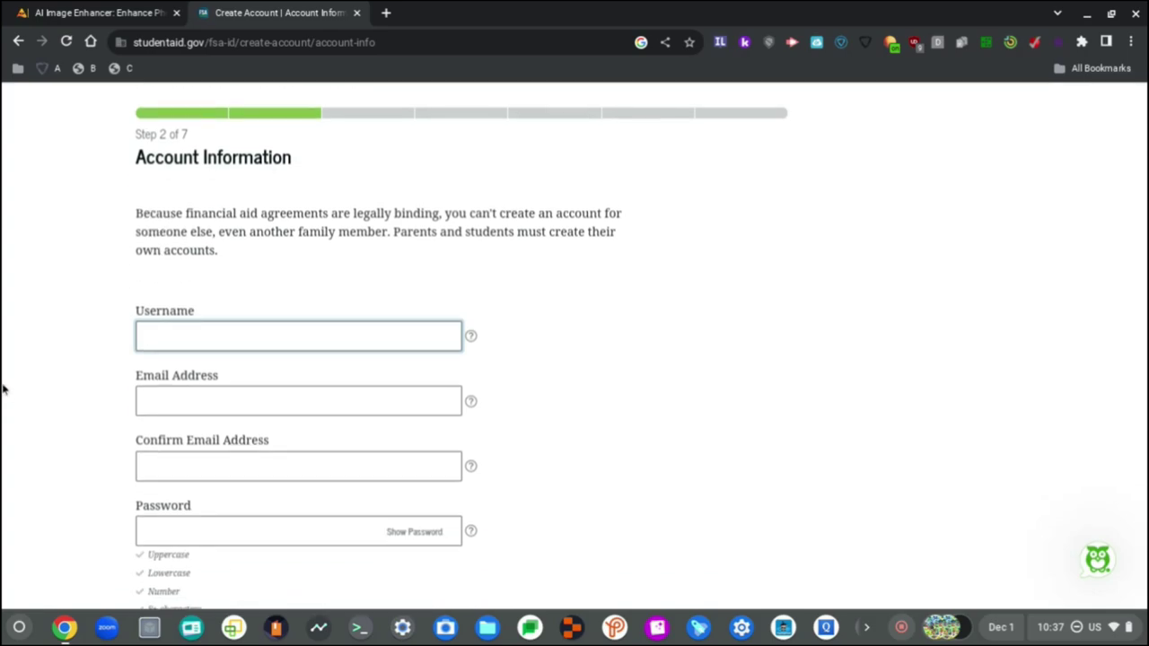
{"action": "scroll", "coordinate": [3, 387], "scroll_direction": "down", "scroll_amount": 1}
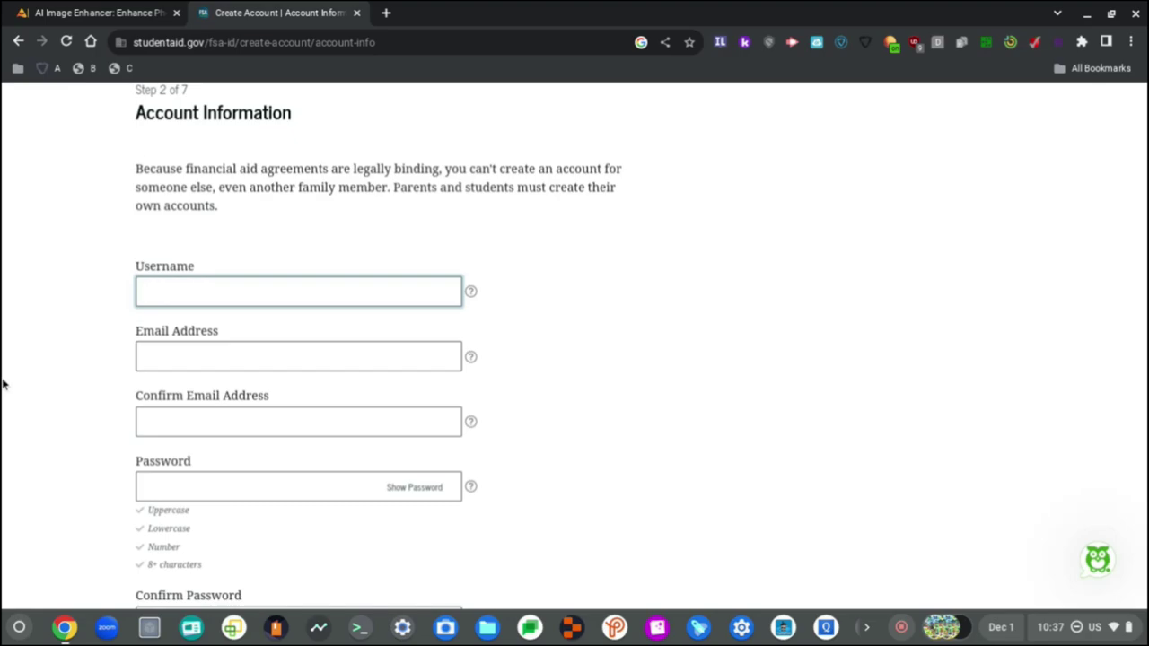
{"action": "scroll", "coordinate": [2, 384], "scroll_direction": "down", "scroll_amount": 2}
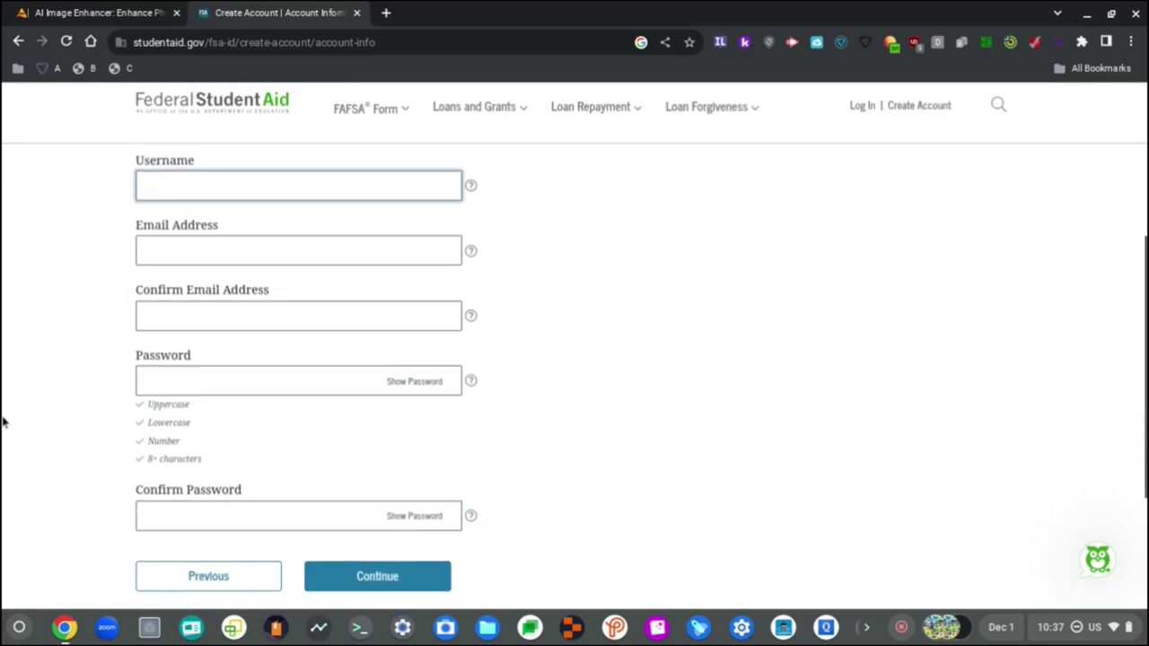
{"action": "scroll", "coordinate": [3, 422], "scroll_direction": "up", "scroll_amount": 2}
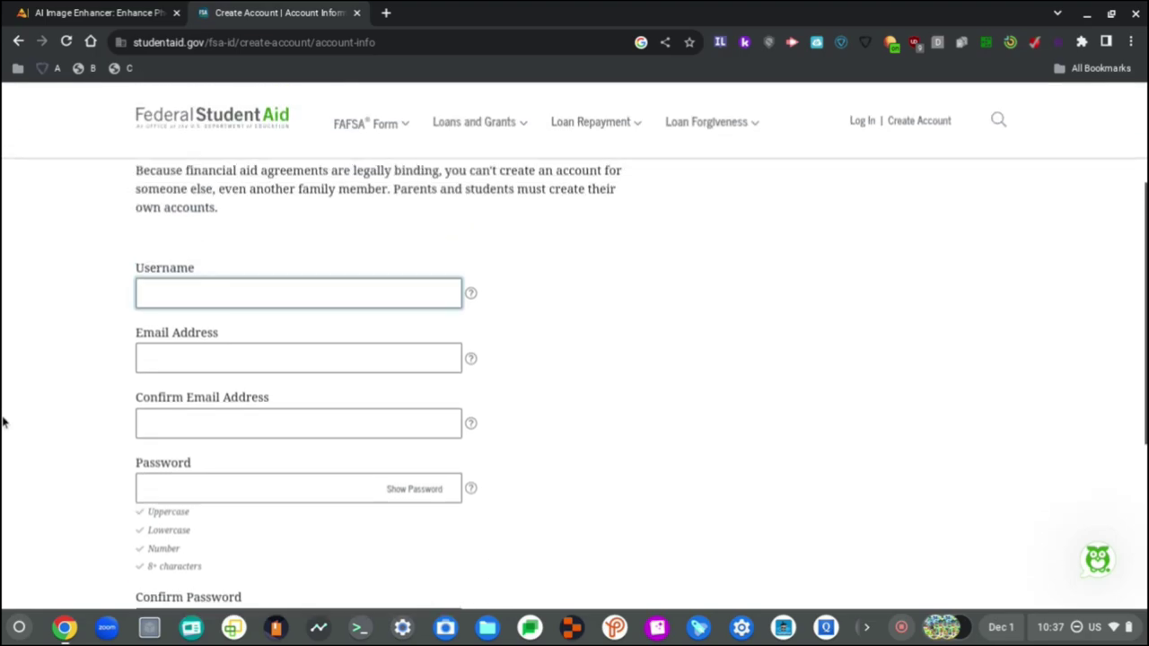
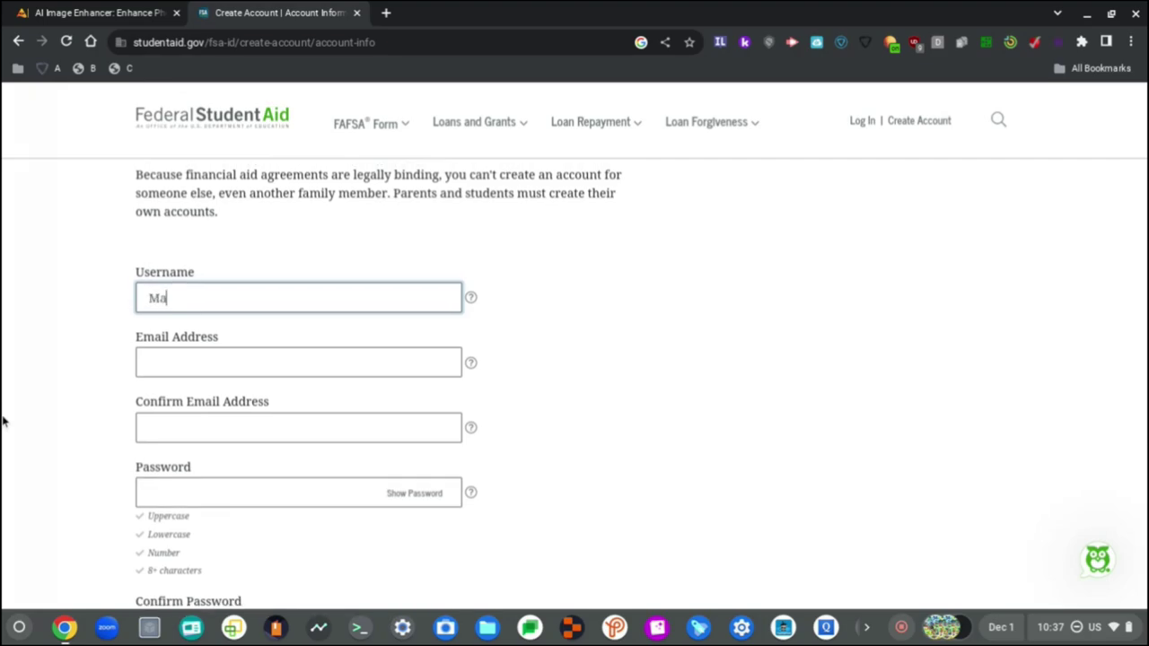
Step: Enter a username and the user's e-mail address, then confirm the e-mail address
{"action": "key", "text": "Tab"}
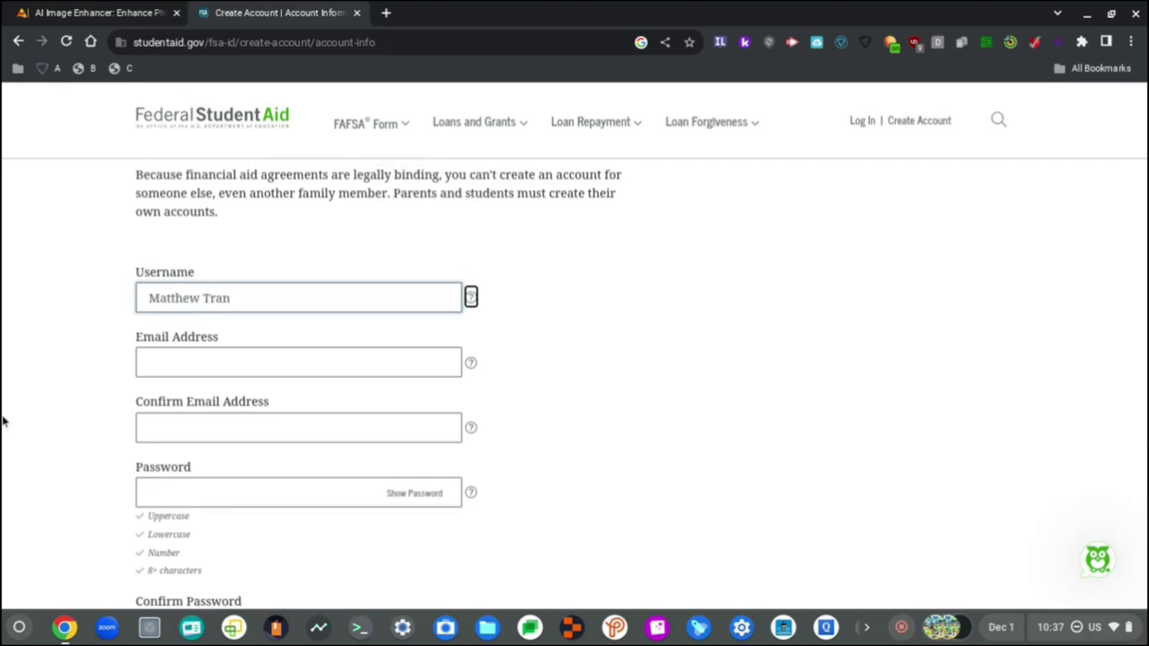
{"action": "left_click", "coordinate": [261, 355]}
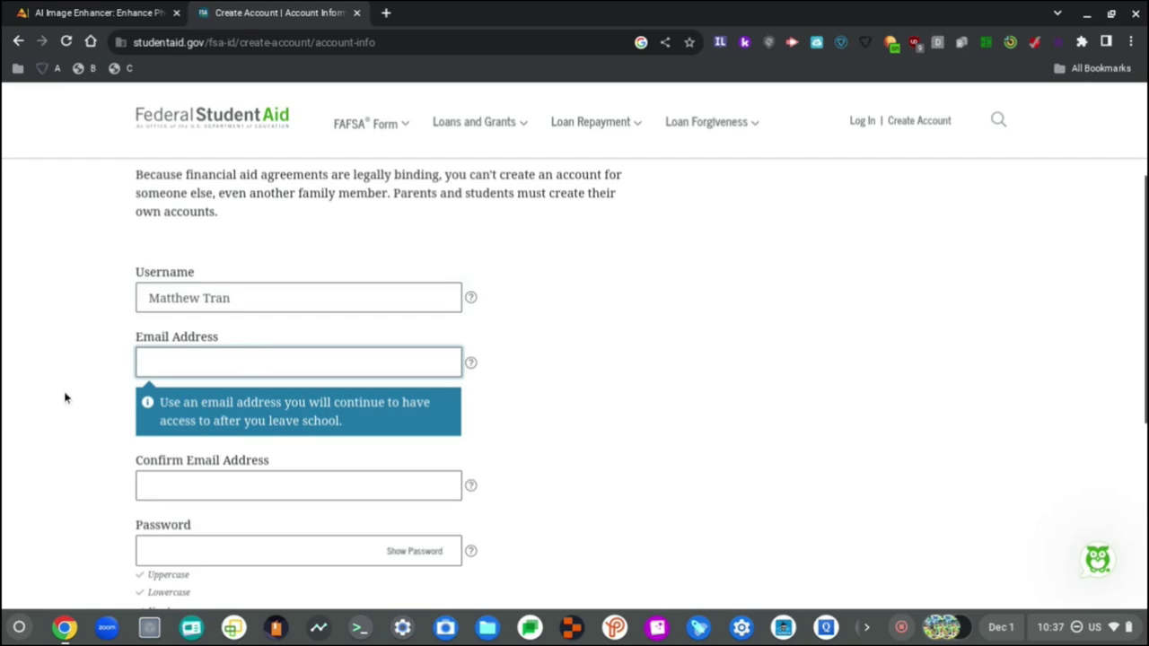
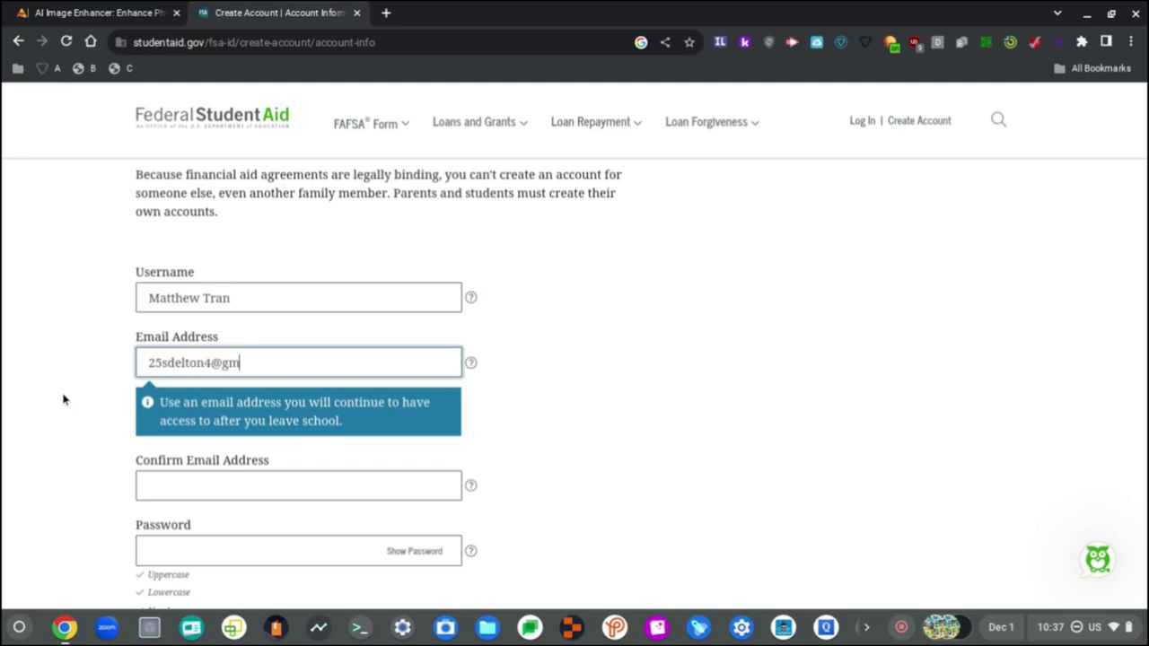
{"action": "scroll", "coordinate": [63, 399], "scroll_direction": "down", "scroll_amount": 3}
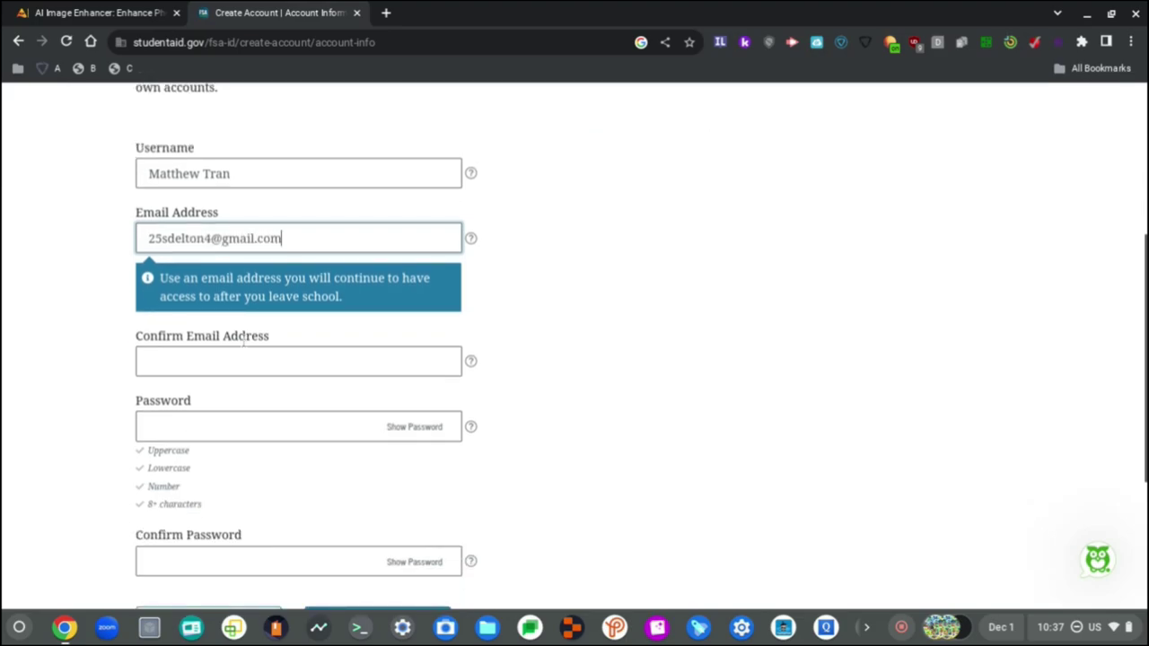
{"action": "left_click", "coordinate": [206, 303]}
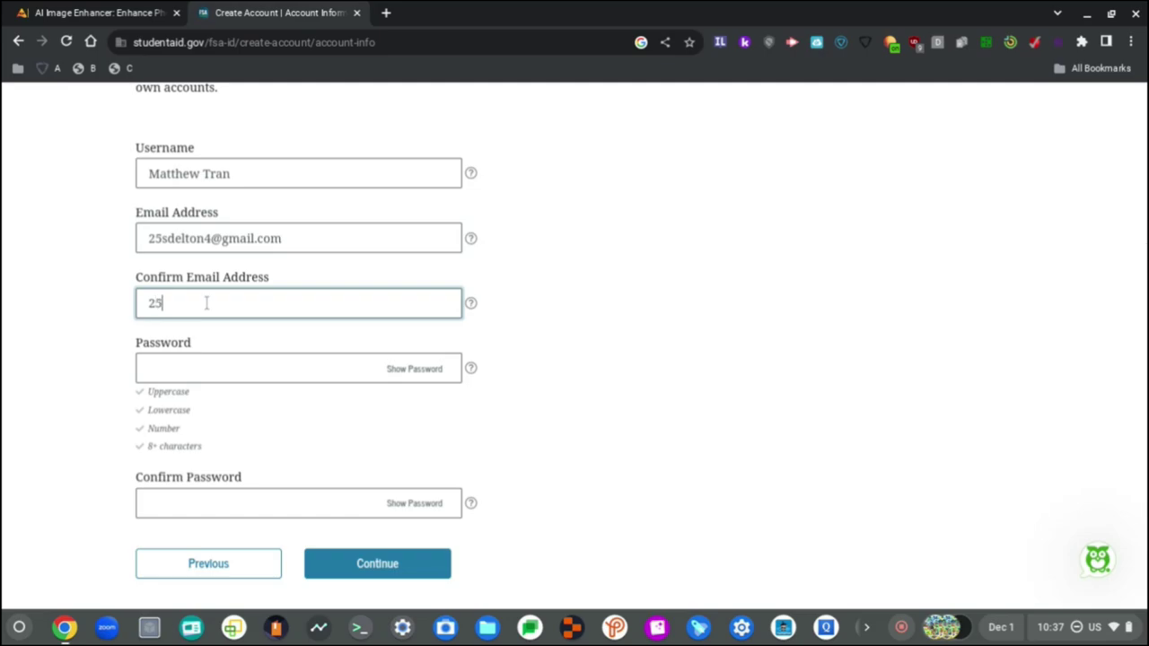
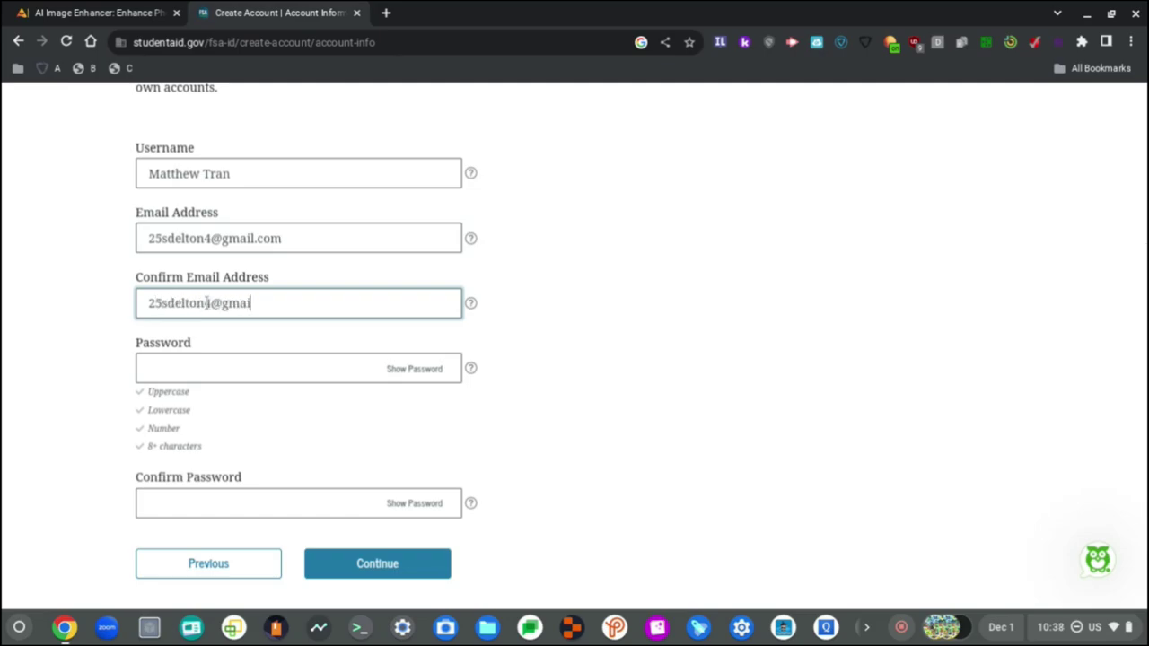
Step: Type an account password meeting the requirements and retype it to confirm
{"action": "left_click", "coordinate": [228, 373]}
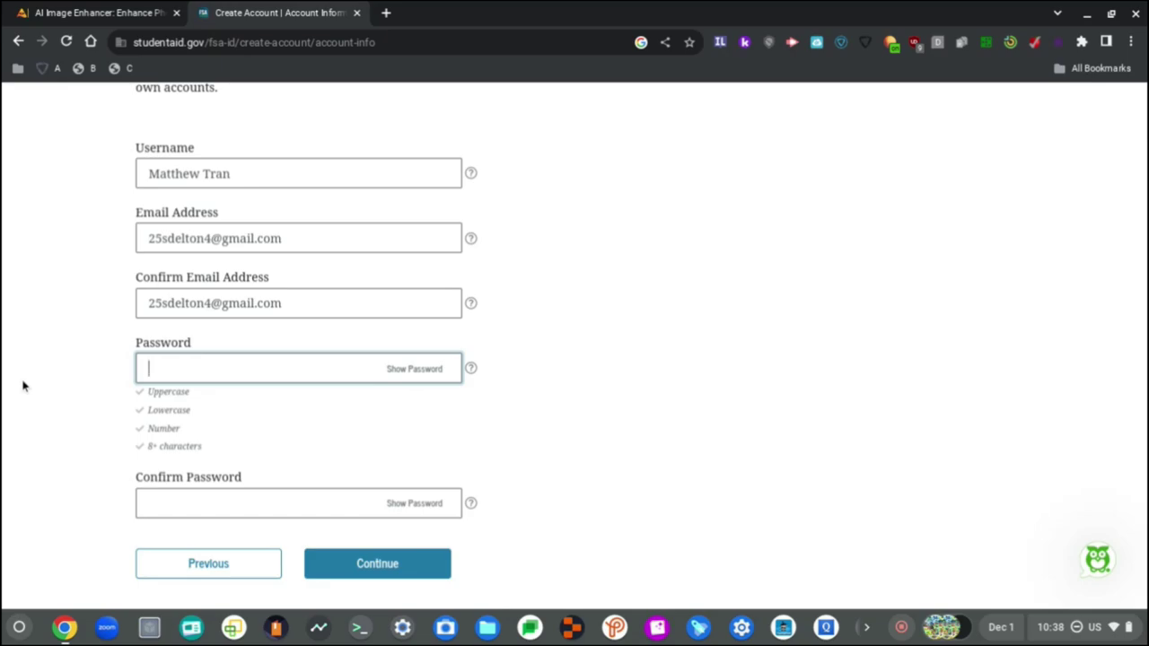
{"action": "left_click", "coordinate": [43, 494]}
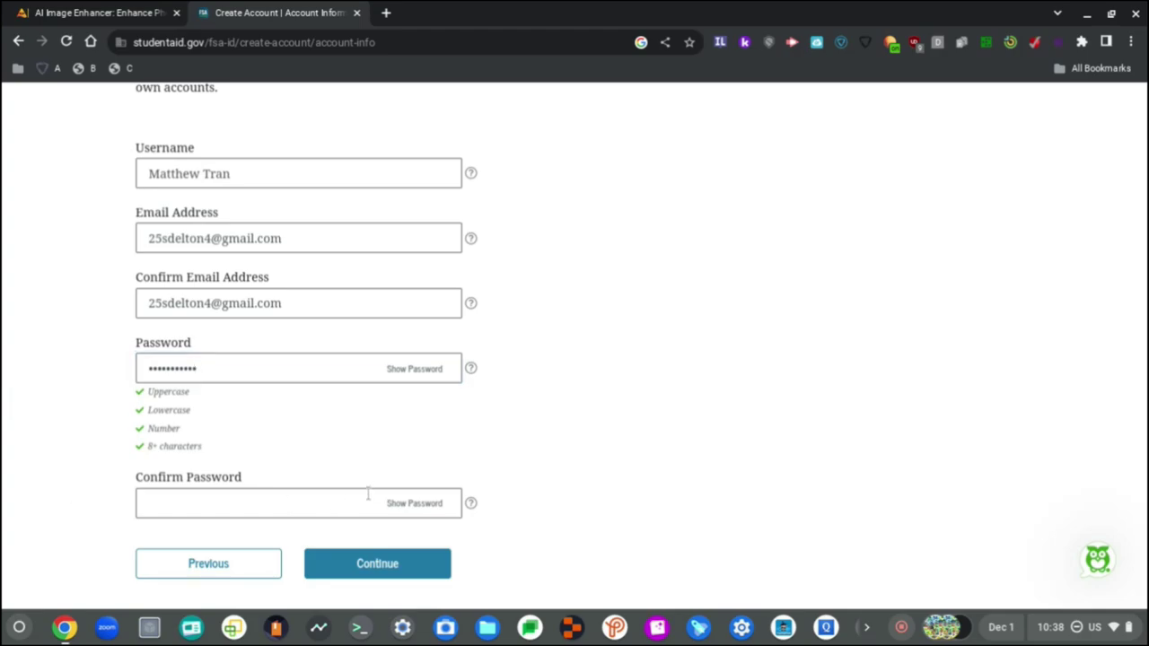
{"action": "left_click", "coordinate": [334, 499]}
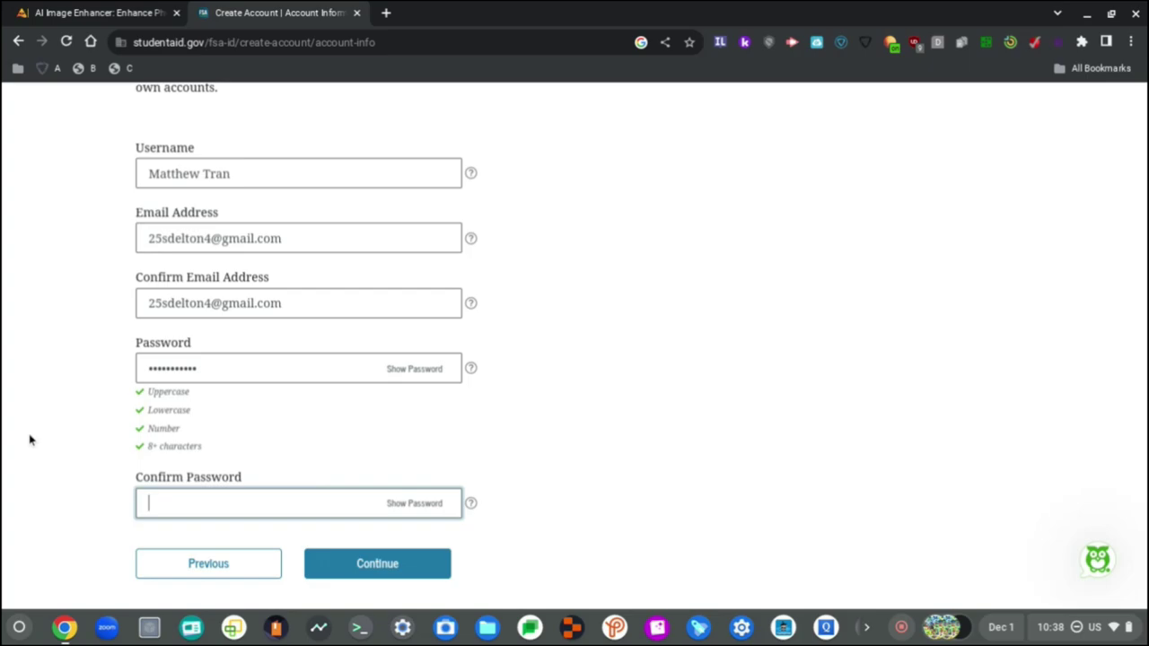
{"action": "left_click", "coordinate": [789, 415]}
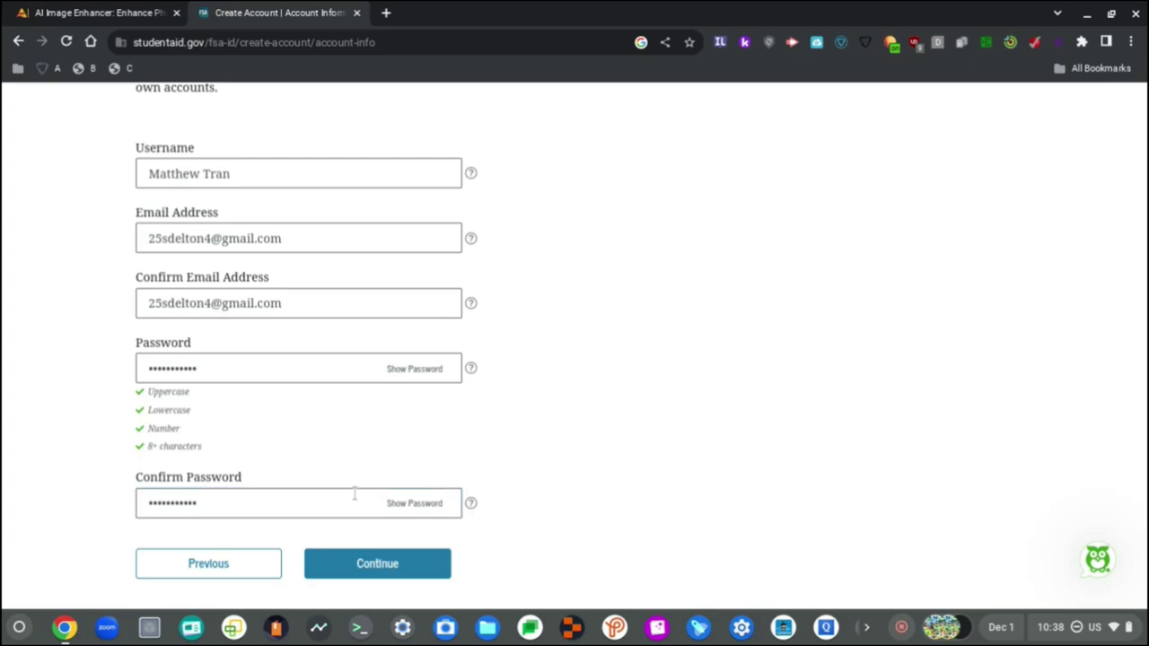
Step: Try submitting the account information and review the username rules help
{"action": "left_click", "coordinate": [385, 576]}
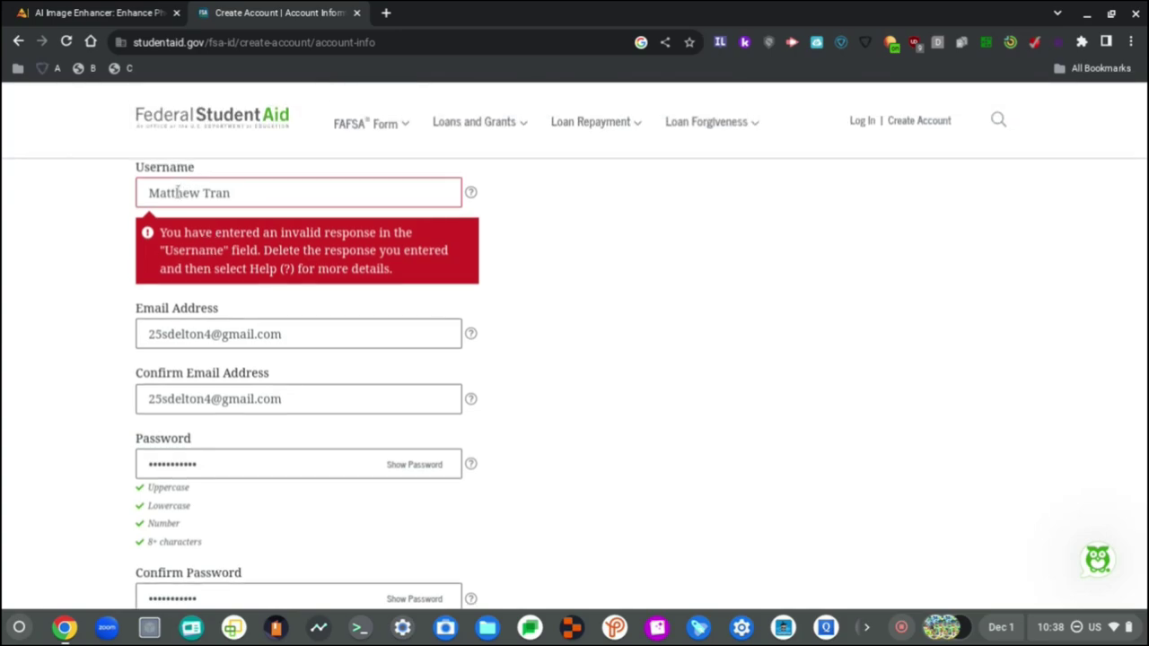
{"action": "right_click", "coordinate": [470, 194]}
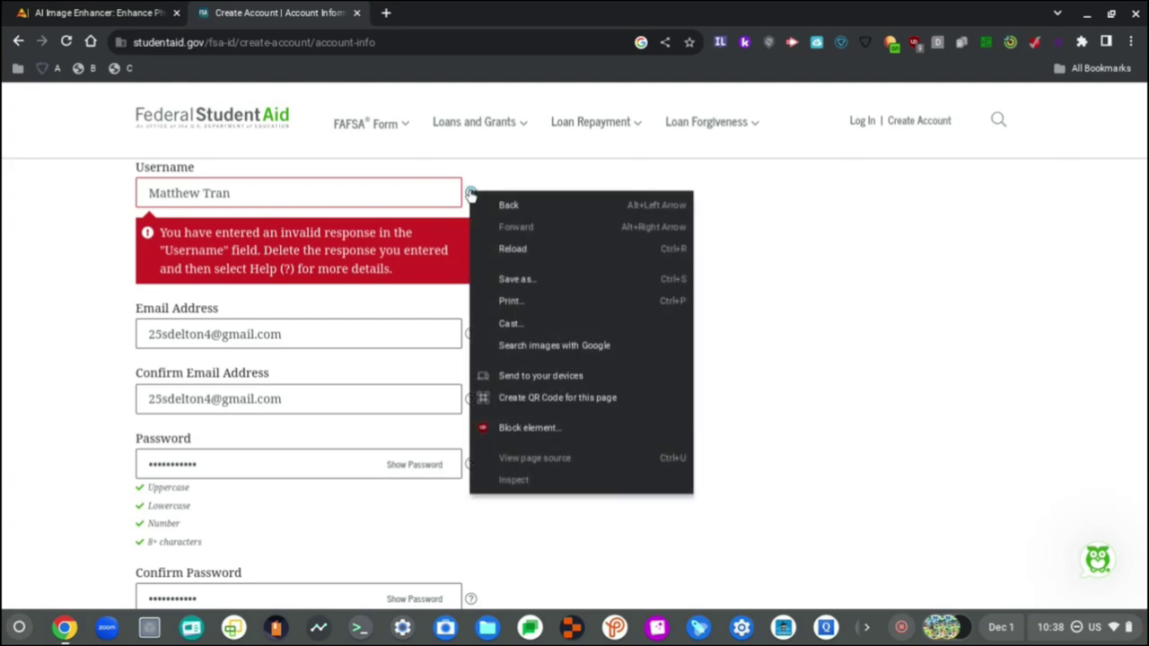
{"action": "left_click", "coordinate": [477, 190]}
{"action": "left_click", "coordinate": [473, 194]}
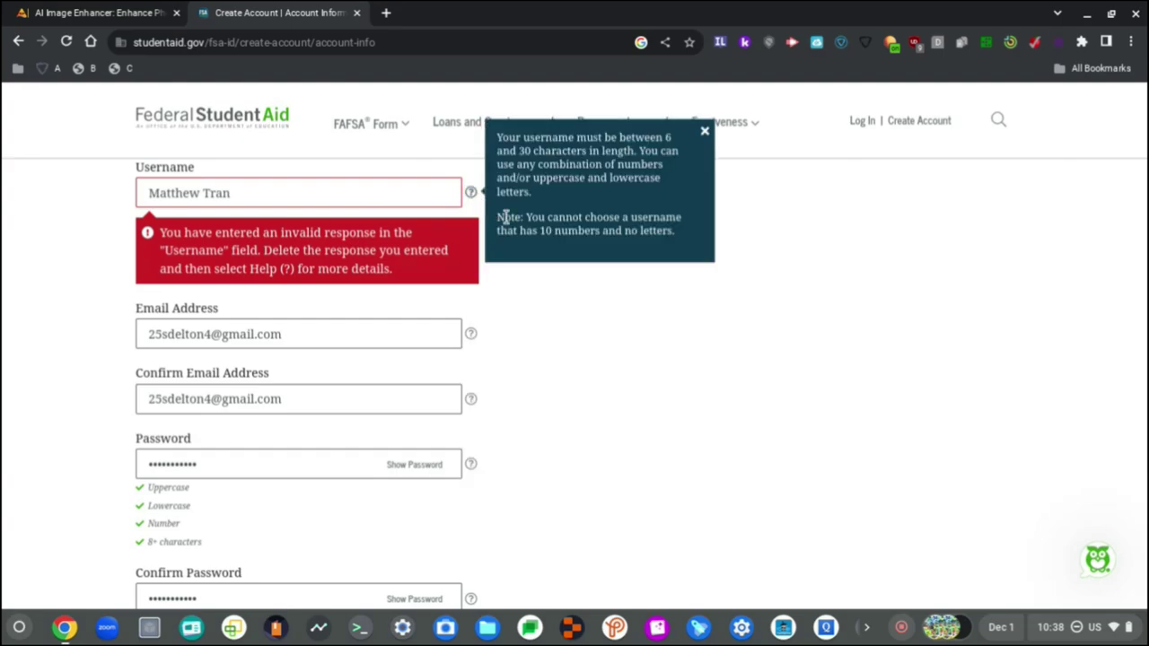
{"action": "left_click", "coordinate": [311, 204]}
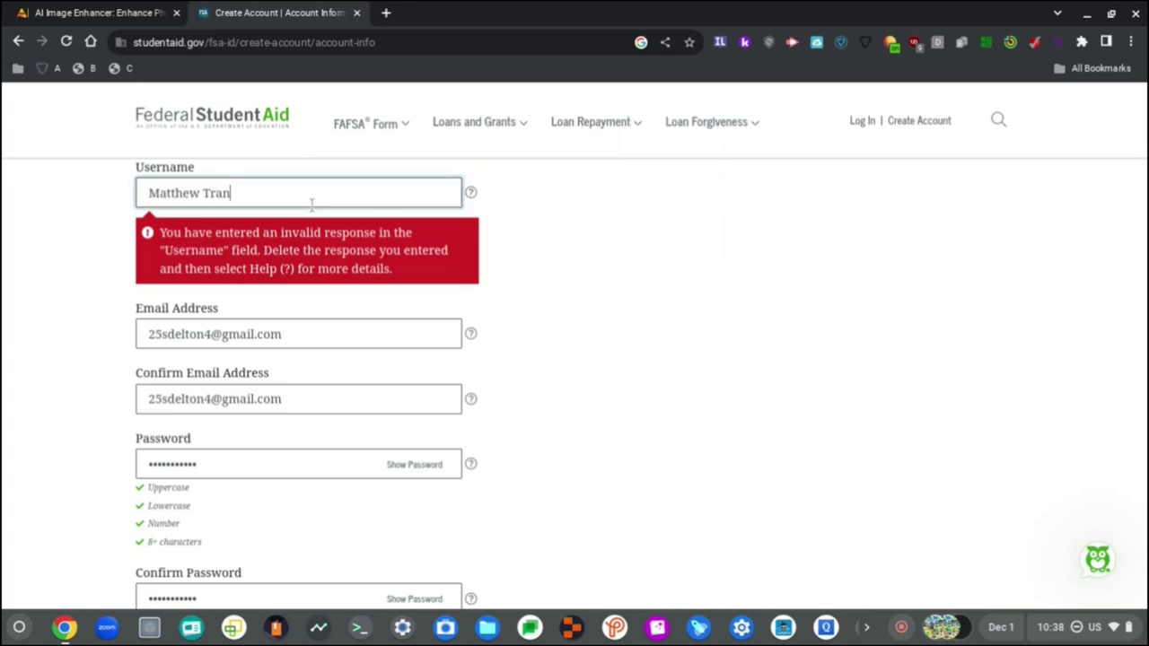
{"action": "left_click", "coordinate": [470, 194]}
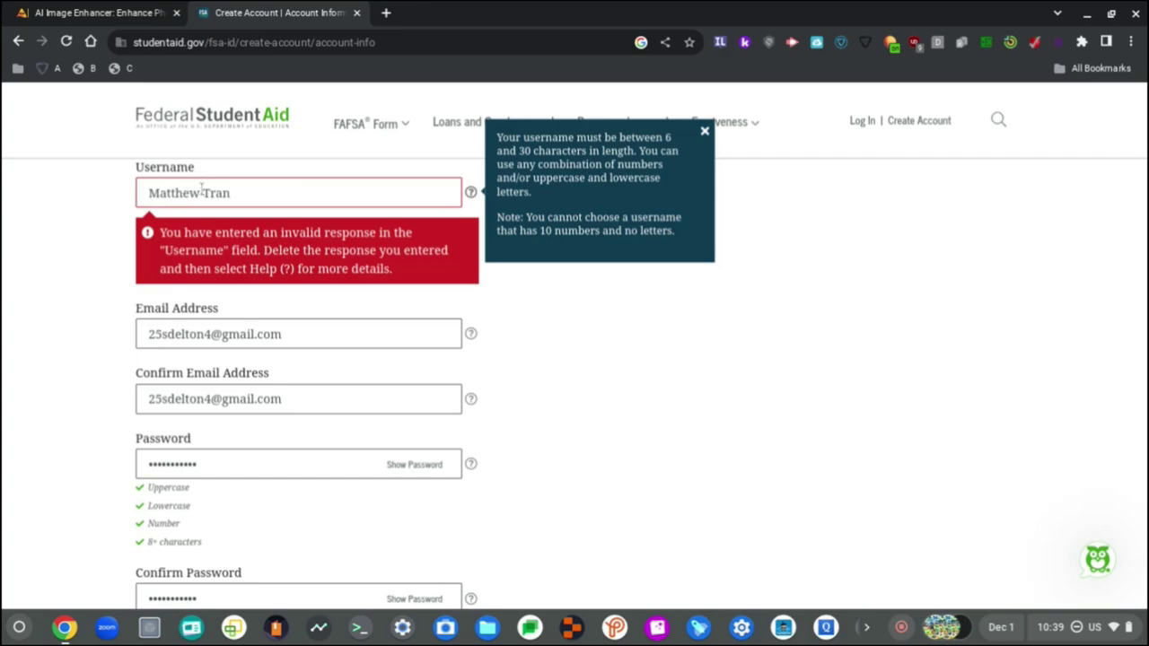
Step: Fix the username by adding digits and removing the space, then continue
{"action": "left_click", "coordinate": [202, 189]}
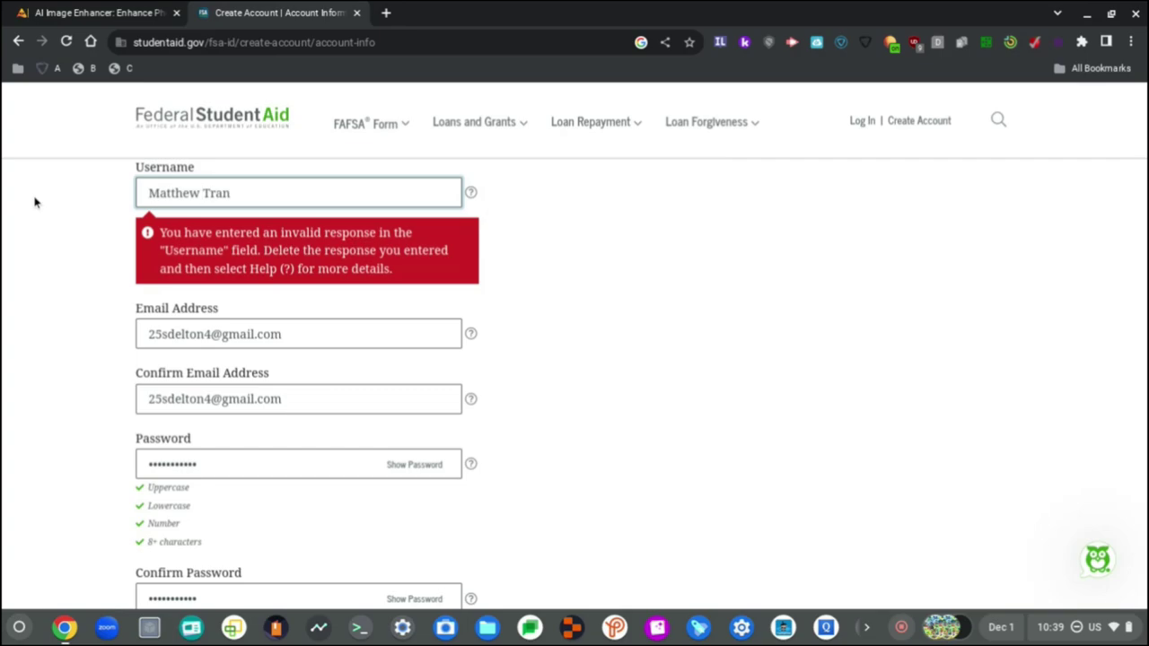
{"action": "key", "text": "Right"}
{"action": "key", "text": "Right"}
{"action": "key", "text": "Right"}
{"action": "key", "text": "Right"}
{"action": "key", "text": "Right"}
{"action": "type", "text": "69"}
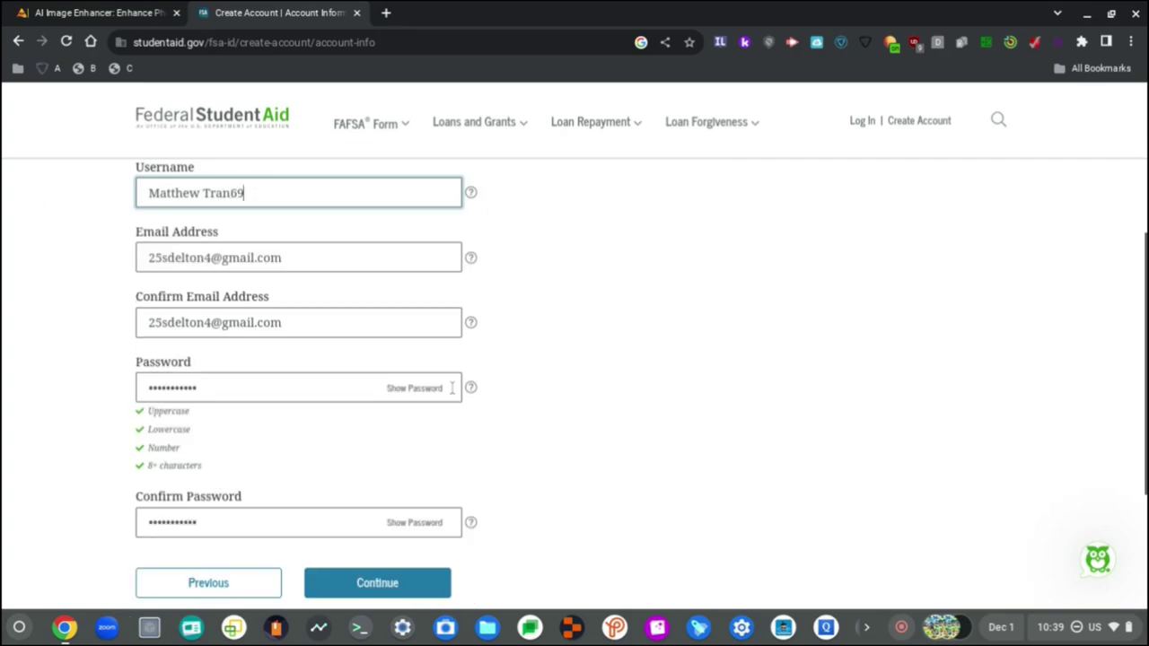
{"action": "key", "text": "Left"}
{"action": "key", "text": "Left"}
{"action": "key", "text": "Left"}
{"action": "key", "text": "Left"}
{"action": "key", "text": "Left"}
{"action": "key", "text": "Left"}
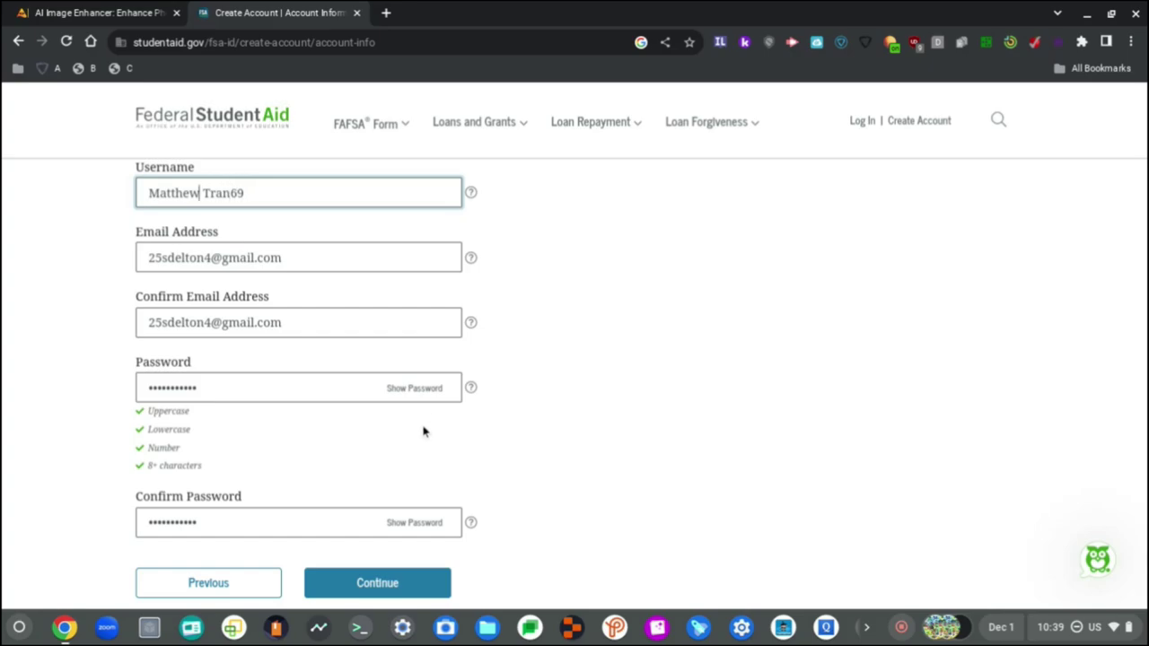
{"action": "key", "text": "BackSpace"}
{"action": "left_click", "coordinate": [687, 430]}
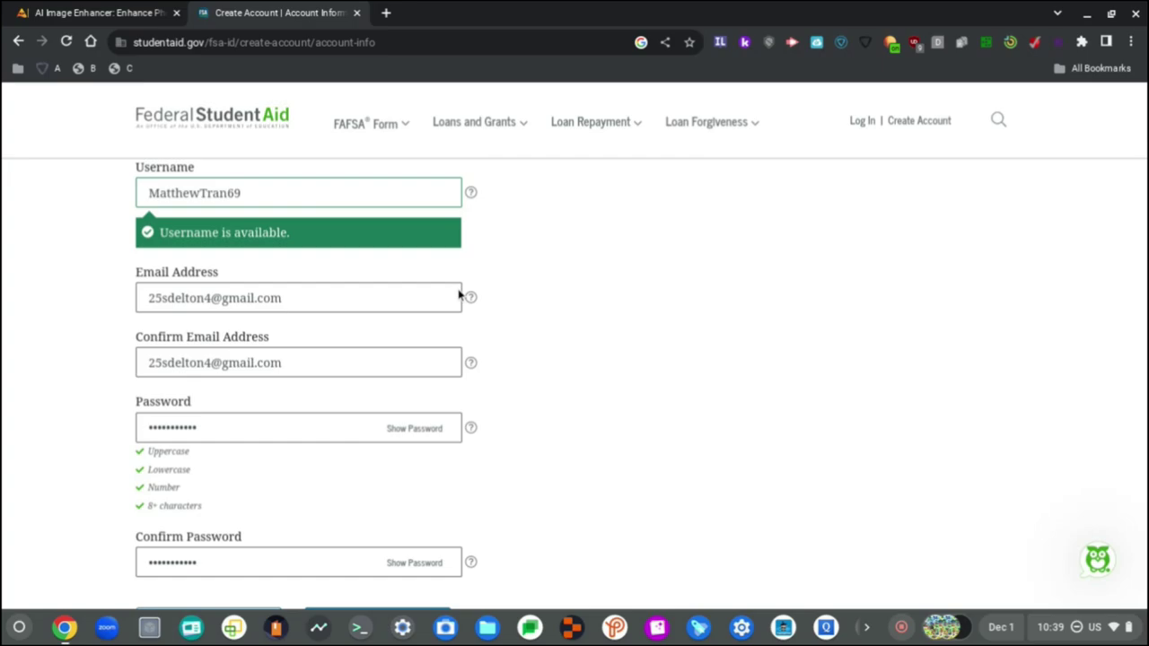
{"action": "scroll", "coordinate": [403, 333], "scroll_direction": "up", "scroll_amount": 4}
{"action": "scroll", "coordinate": [406, 359], "scroll_direction": "down", "scroll_amount": 8}
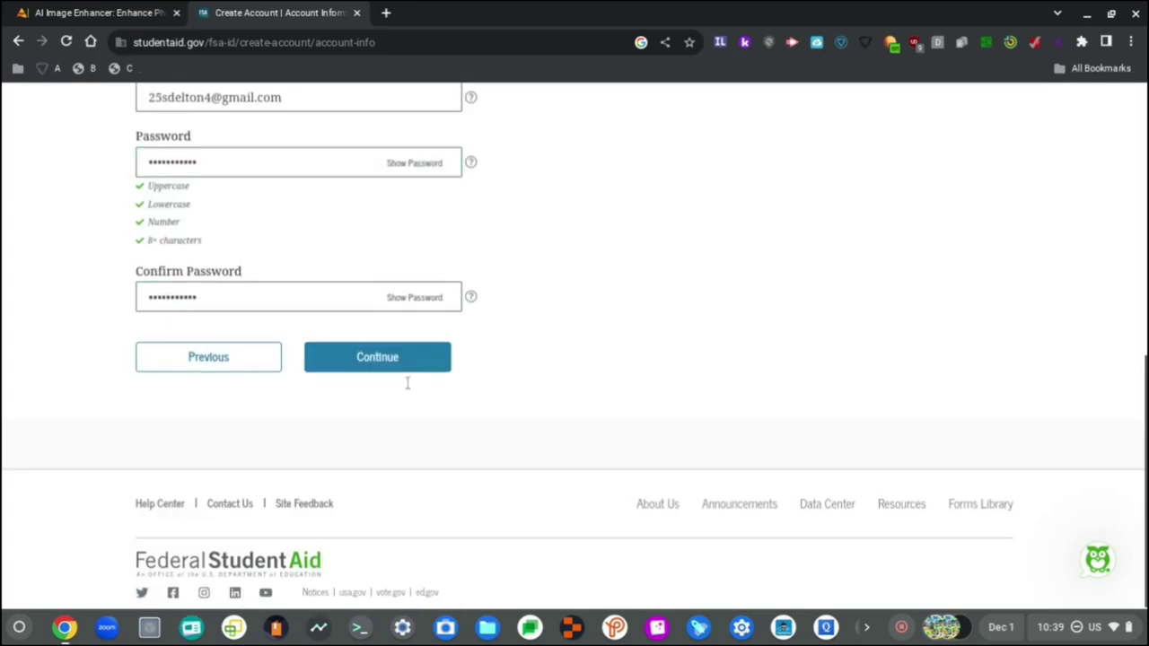
{"action": "scroll", "coordinate": [428, 354], "scroll_direction": "up", "scroll_amount": 5}
{"action": "scroll", "coordinate": [428, 353], "scroll_direction": "down", "scroll_amount": 5}
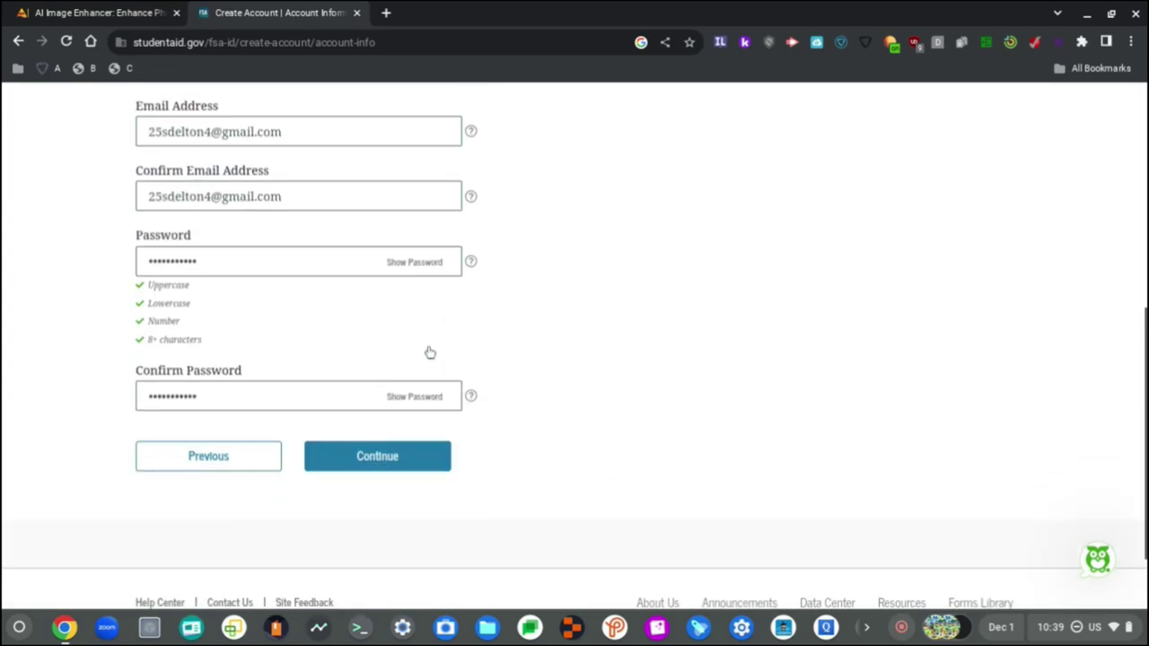
{"action": "scroll", "coordinate": [430, 352], "scroll_direction": "down", "scroll_amount": 1}
{"action": "left_click", "coordinate": [367, 439]}
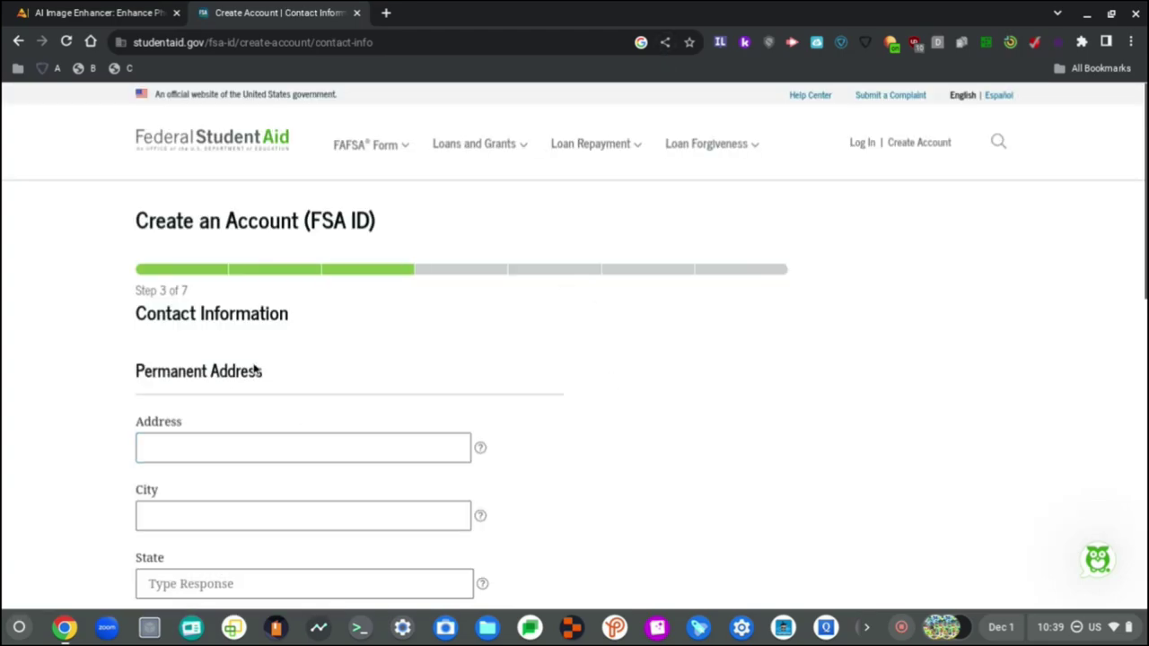
Step: Review the Contact Information page and begin entering the permanent street address
{"action": "scroll", "coordinate": [255, 371], "scroll_direction": "down", "scroll_amount": 1}
{"action": "scroll", "coordinate": [26, 356], "scroll_direction": "down", "scroll_amount": 4}
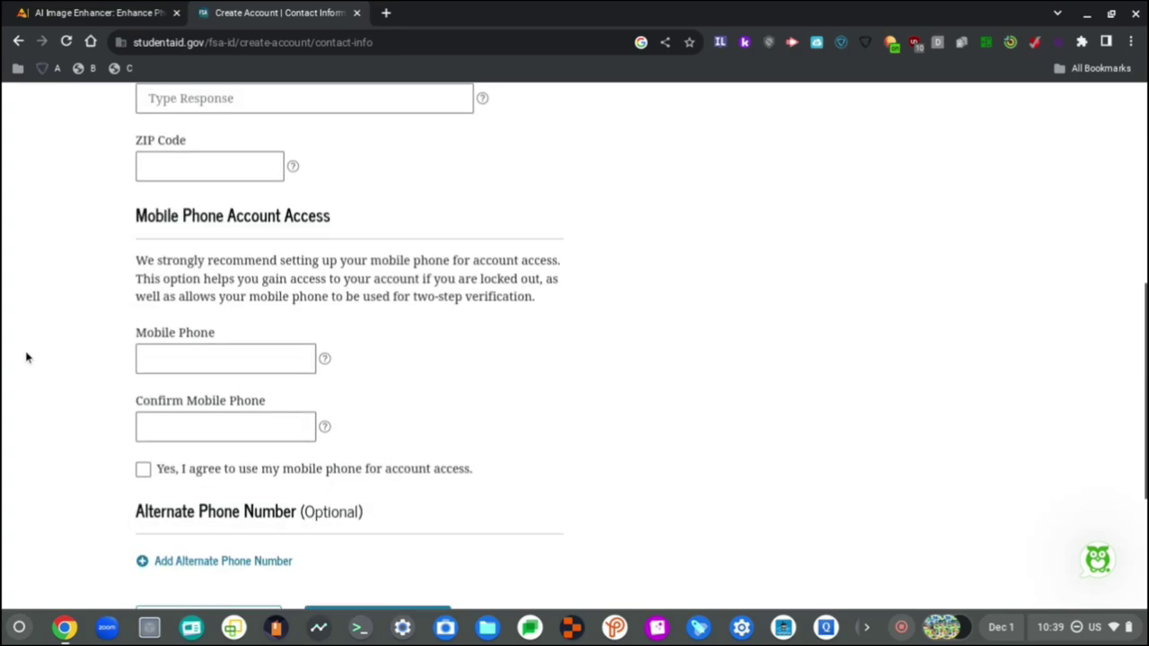
{"action": "scroll", "coordinate": [26, 356], "scroll_direction": "down", "scroll_amount": 3}
{"action": "scroll", "coordinate": [26, 354], "scroll_direction": "up", "scroll_amount": 3}
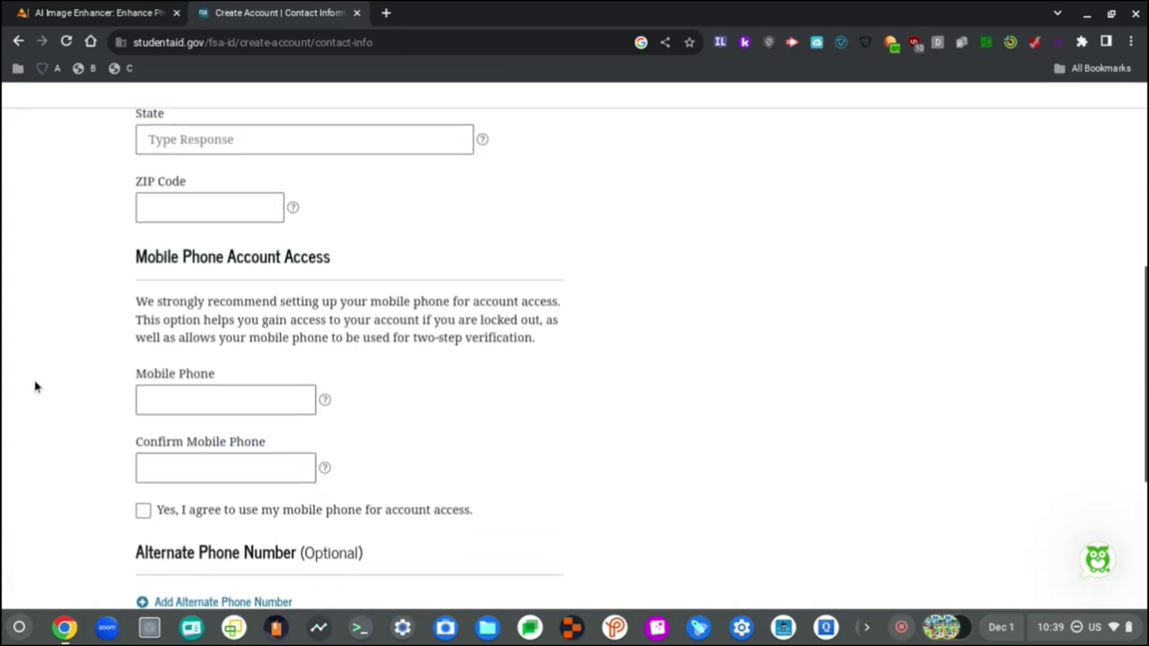
{"action": "scroll", "coordinate": [36, 387], "scroll_direction": "up", "scroll_amount": 4}
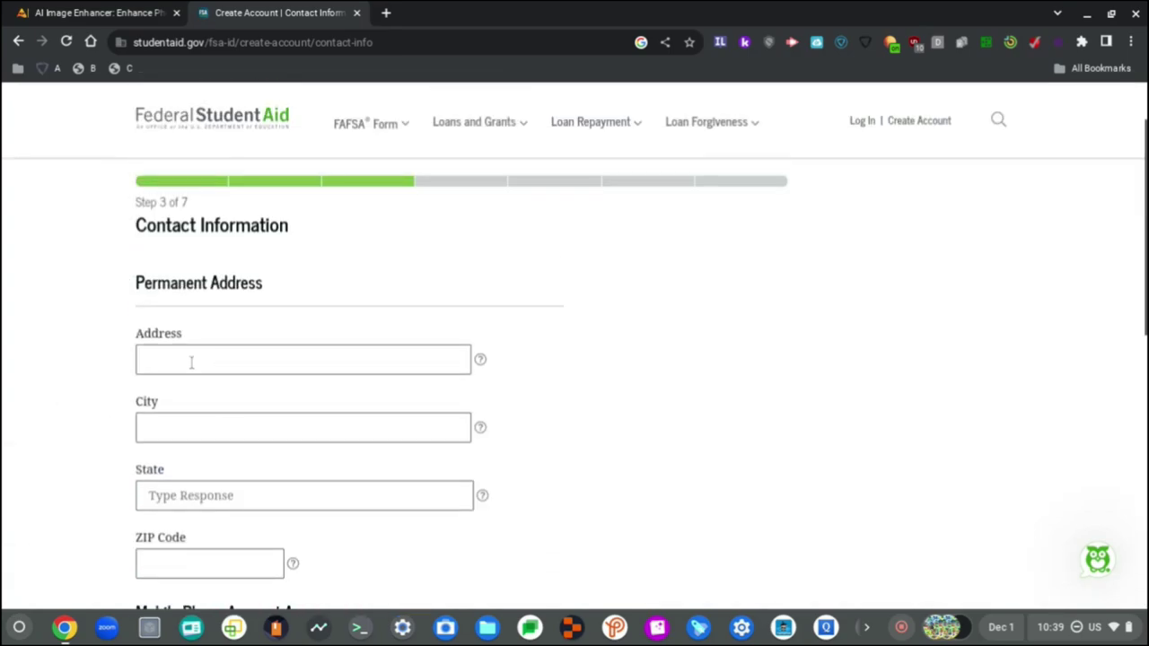
{"action": "left_click", "coordinate": [191, 362]}
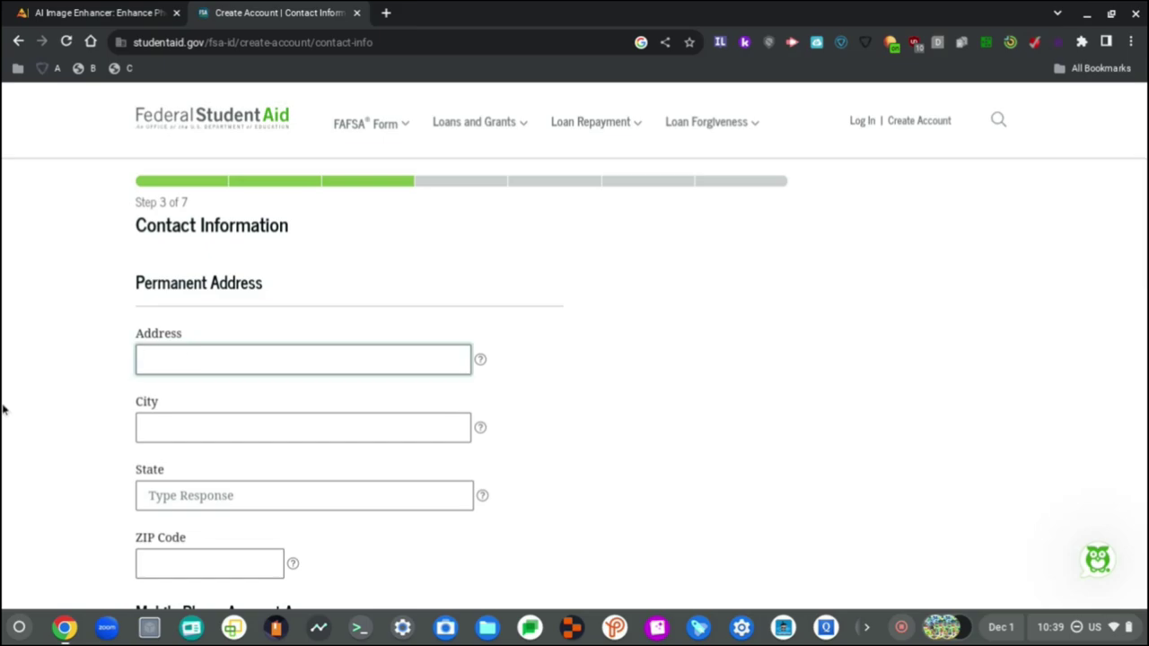
{"action": "scroll", "coordinate": [3, 431], "scroll_direction": "down", "scroll_amount": 1}
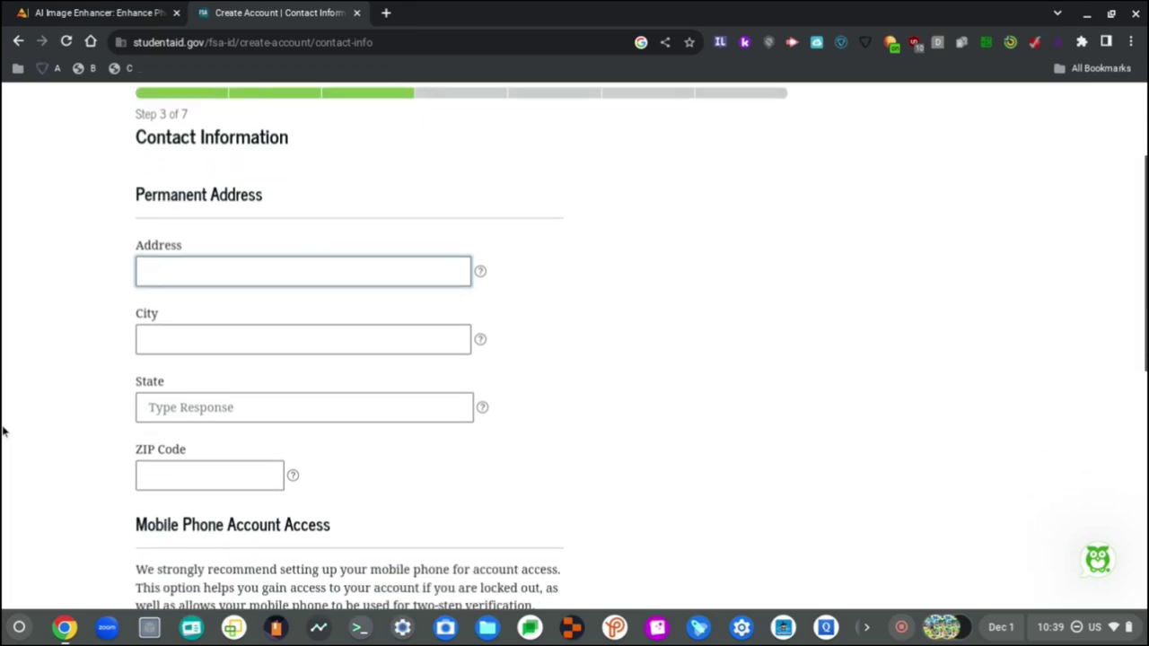
{"action": "scroll", "coordinate": [3, 433], "scroll_direction": "down", "scroll_amount": 1}
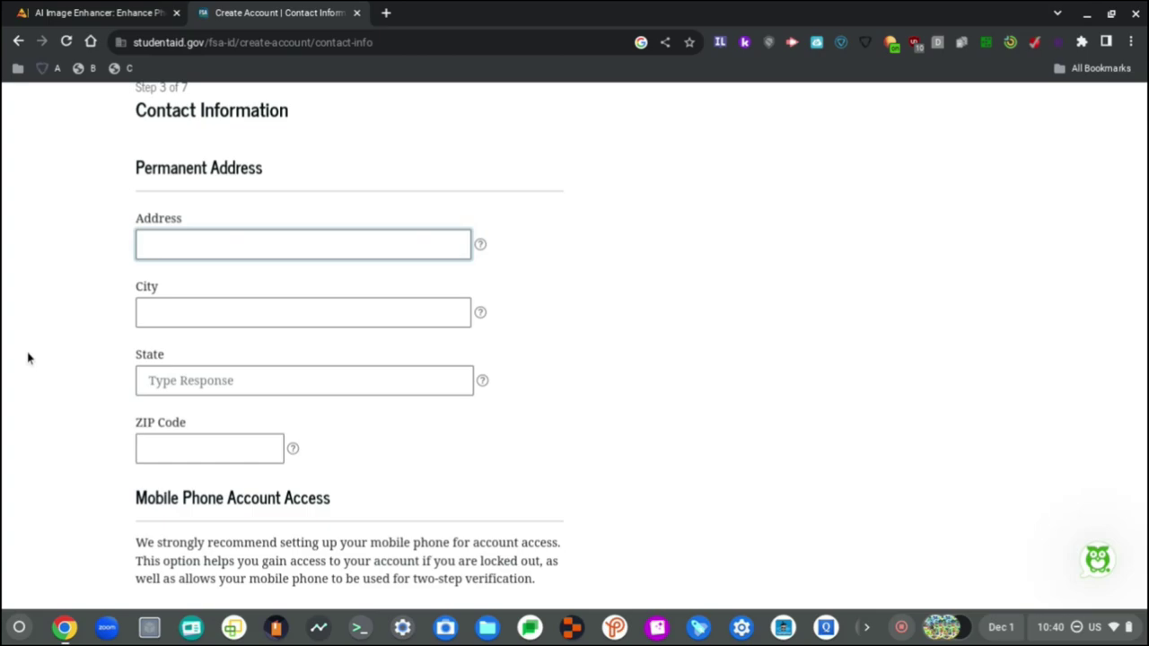
{"action": "scroll", "coordinate": [124, 309], "scroll_direction": "up", "scroll_amount": 5}
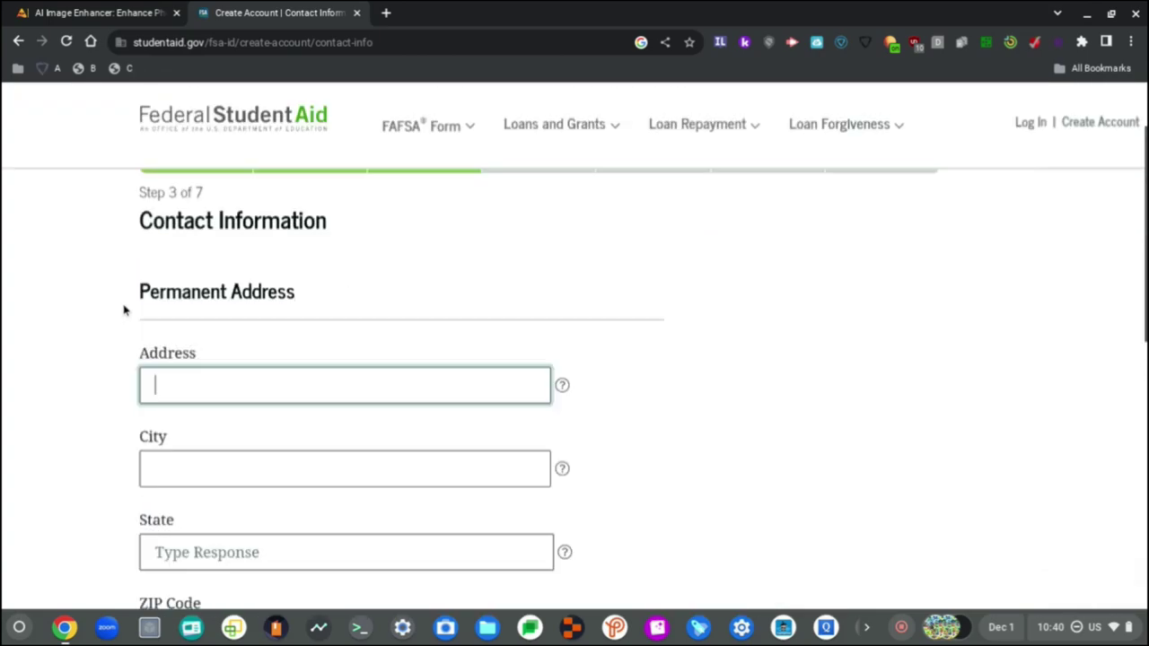
{"action": "scroll", "coordinate": [124, 310], "scroll_direction": "down", "scroll_amount": 2}
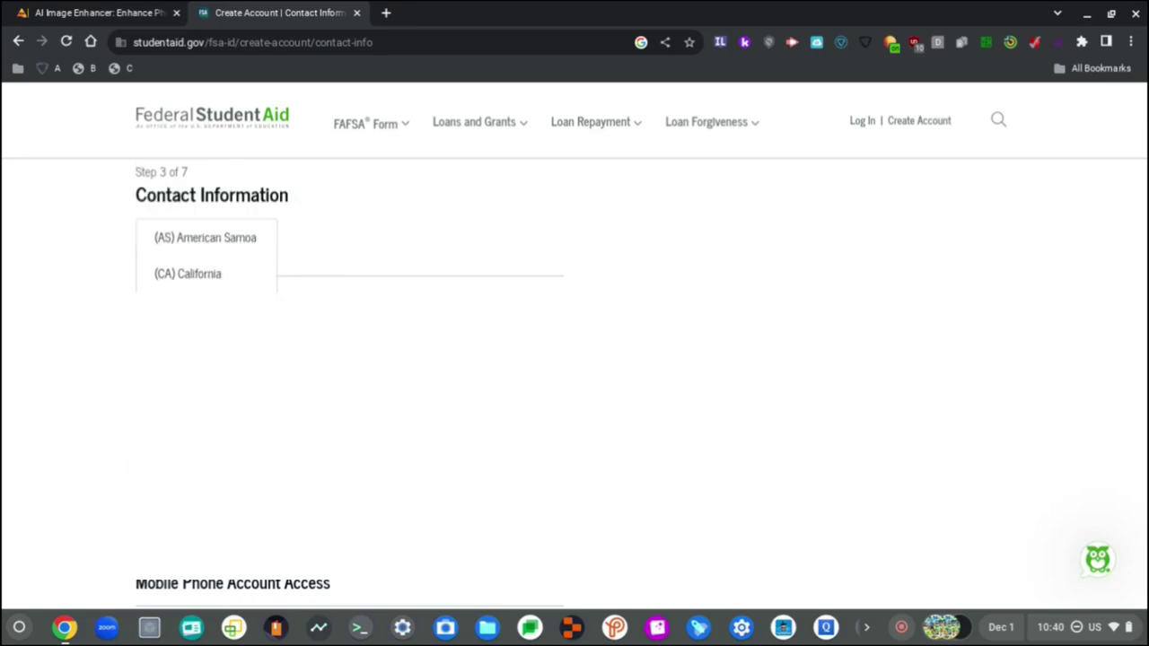
Step: Choose (CA) California as the state, review the mobile phone section, and submit
{"action": "left_click", "coordinate": [216, 287]}
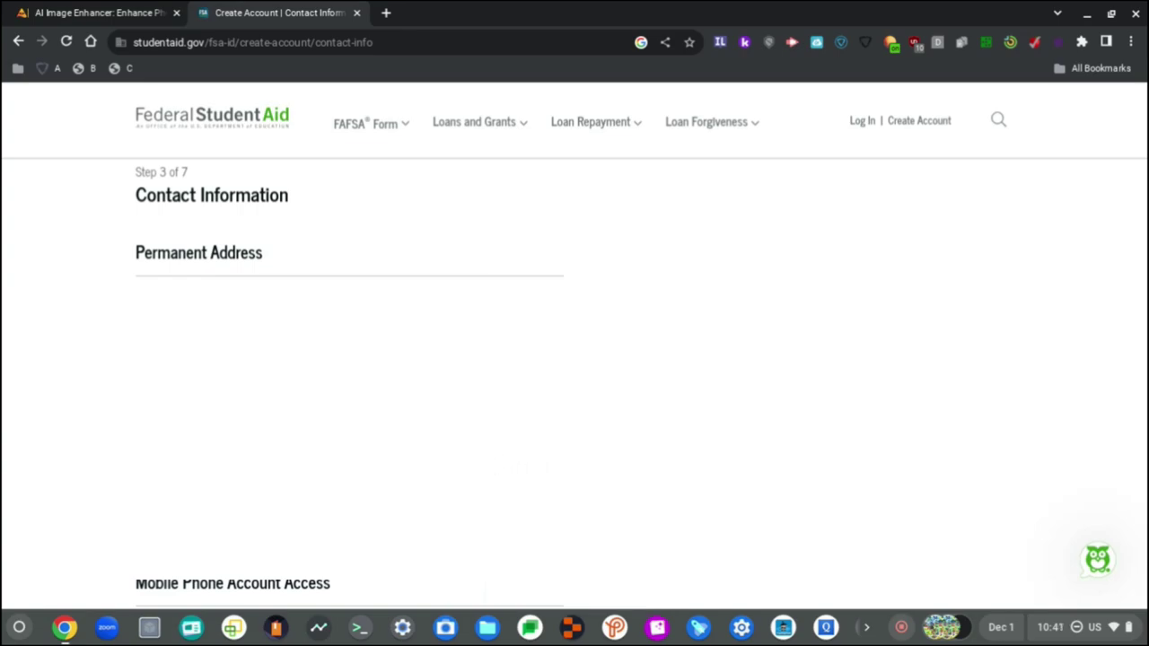
{"action": "scroll", "coordinate": [574, 341], "scroll_direction": "down", "scroll_amount": 2}
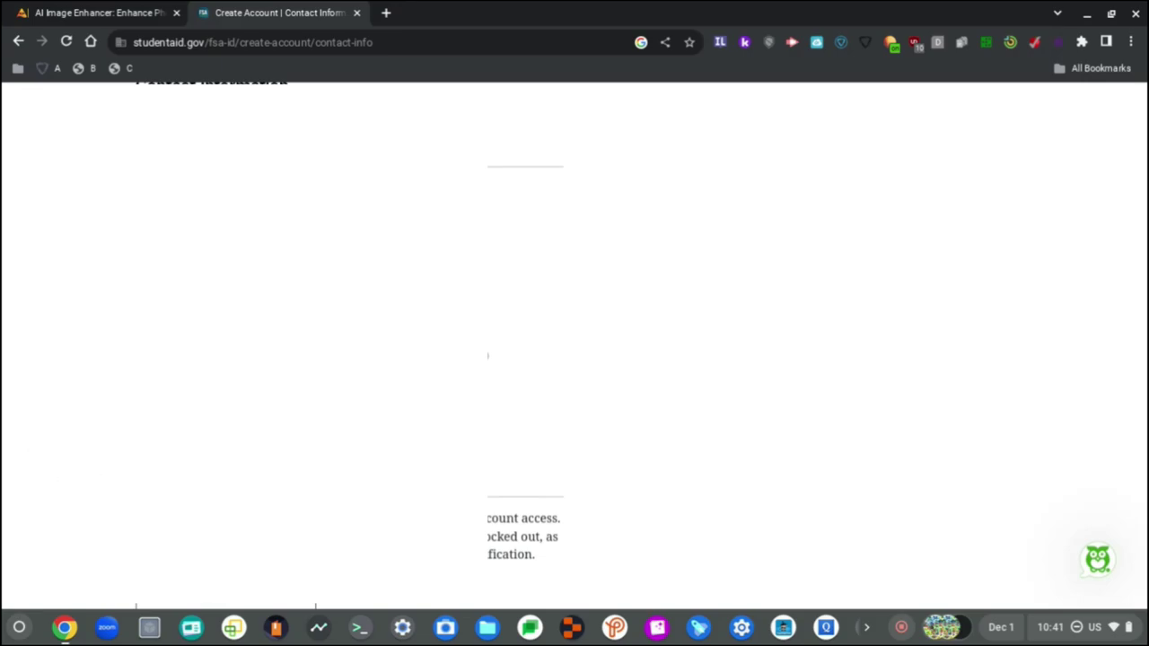
{"action": "scroll", "coordinate": [5, 417], "scroll_direction": "down", "scroll_amount": 2}
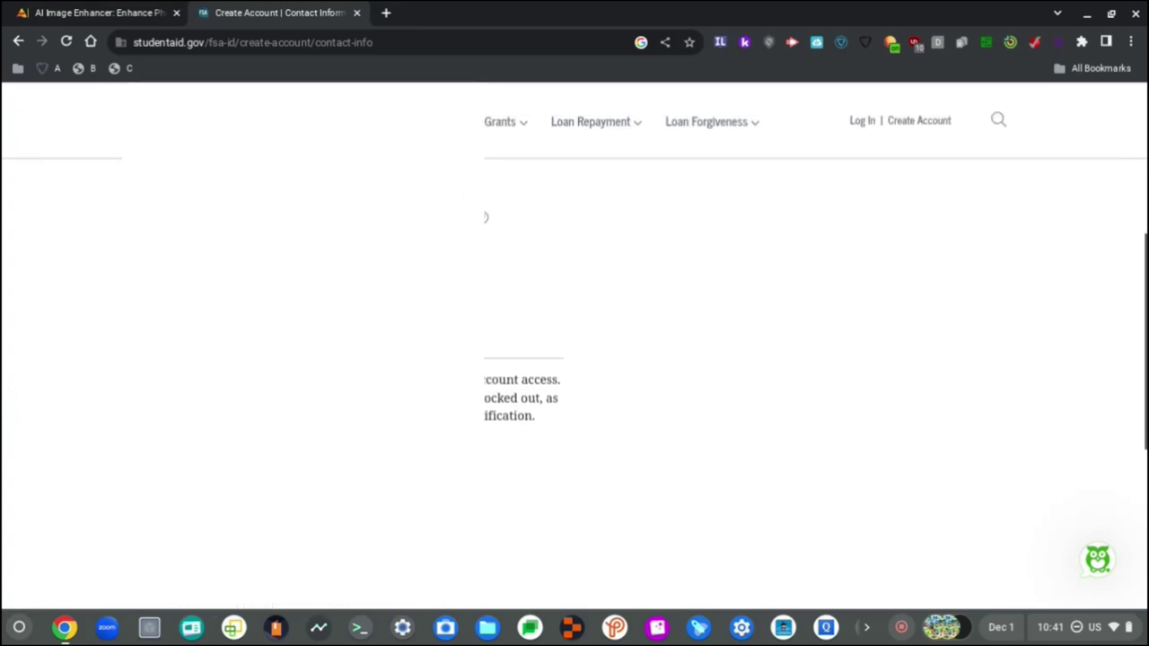
{"action": "scroll", "coordinate": [3, 384], "scroll_direction": "down", "scroll_amount": 1}
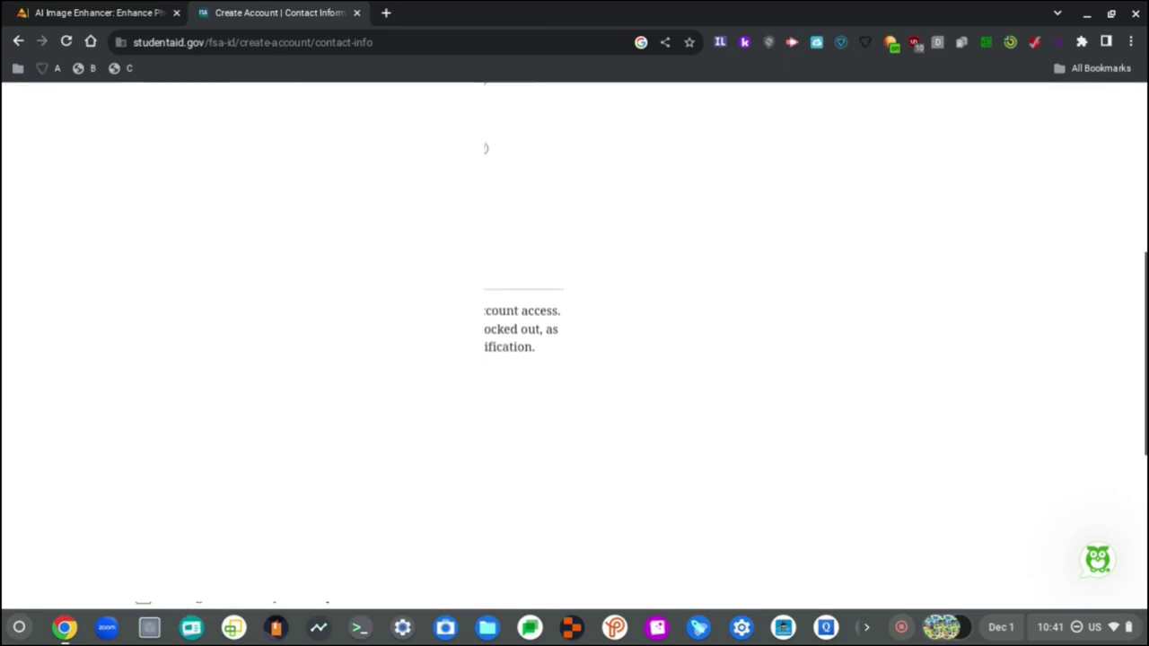
{"action": "scroll", "coordinate": [3, 384], "scroll_direction": "down", "scroll_amount": 1}
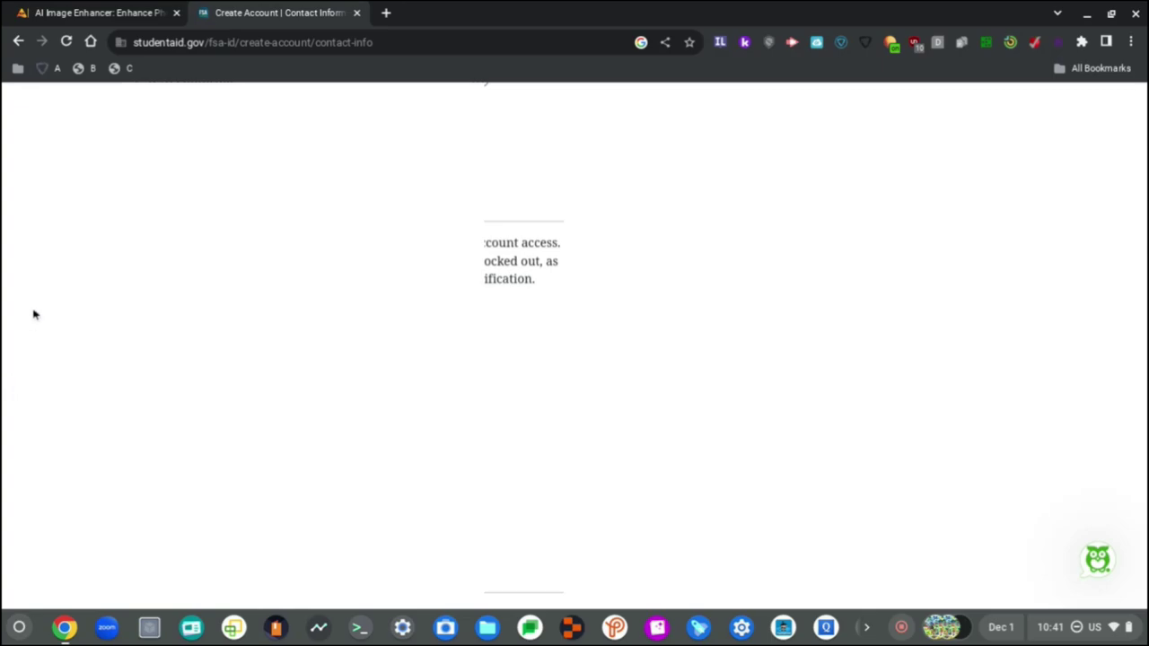
{"action": "scroll", "coordinate": [29, 358], "scroll_direction": "down", "scroll_amount": 1}
{"action": "scroll", "coordinate": [29, 358], "scroll_direction": "up", "scroll_amount": 1}
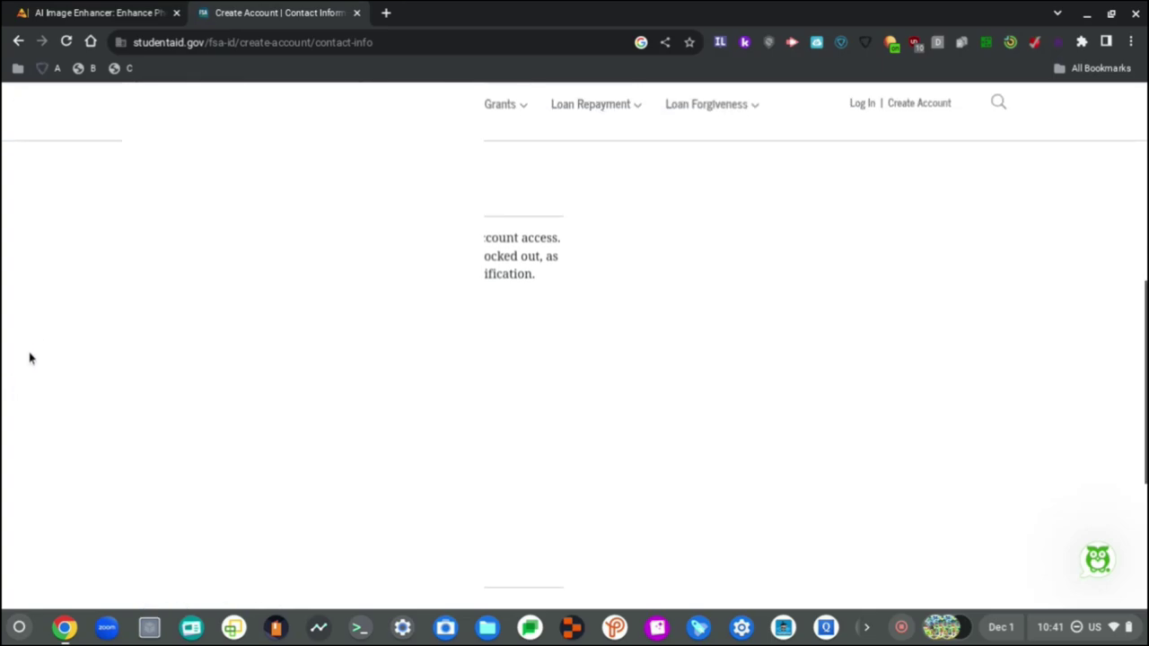
{"action": "scroll", "coordinate": [59, 301], "scroll_direction": "down", "scroll_amount": 1}
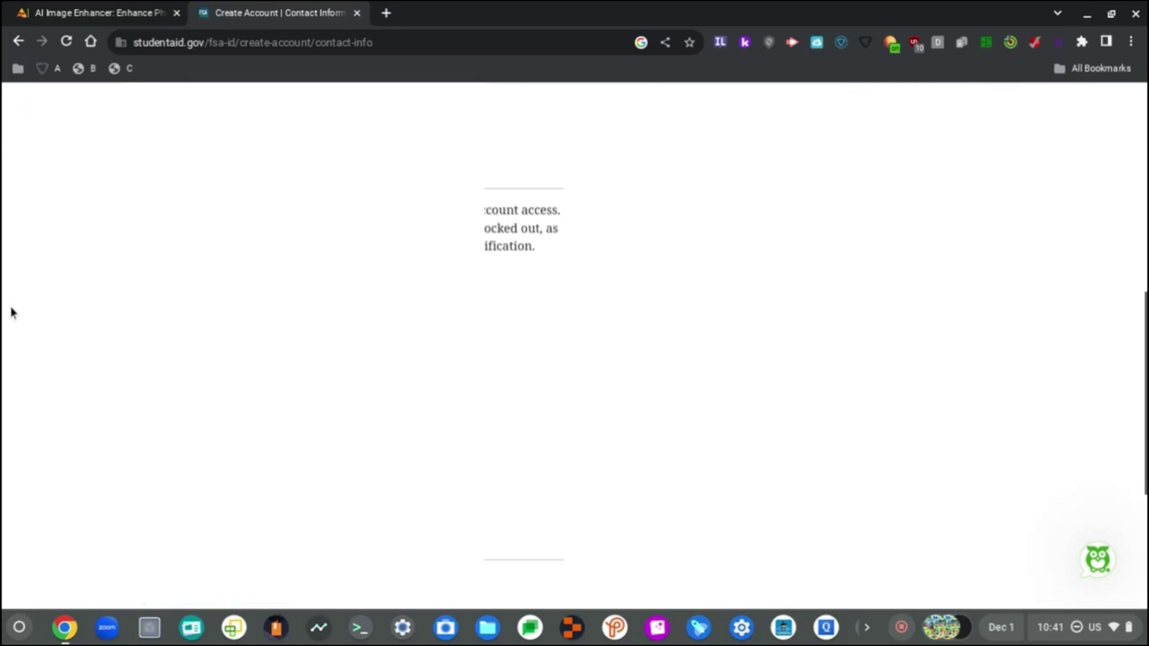
{"action": "scroll", "coordinate": [95, 377], "scroll_direction": "up", "scroll_amount": 2}
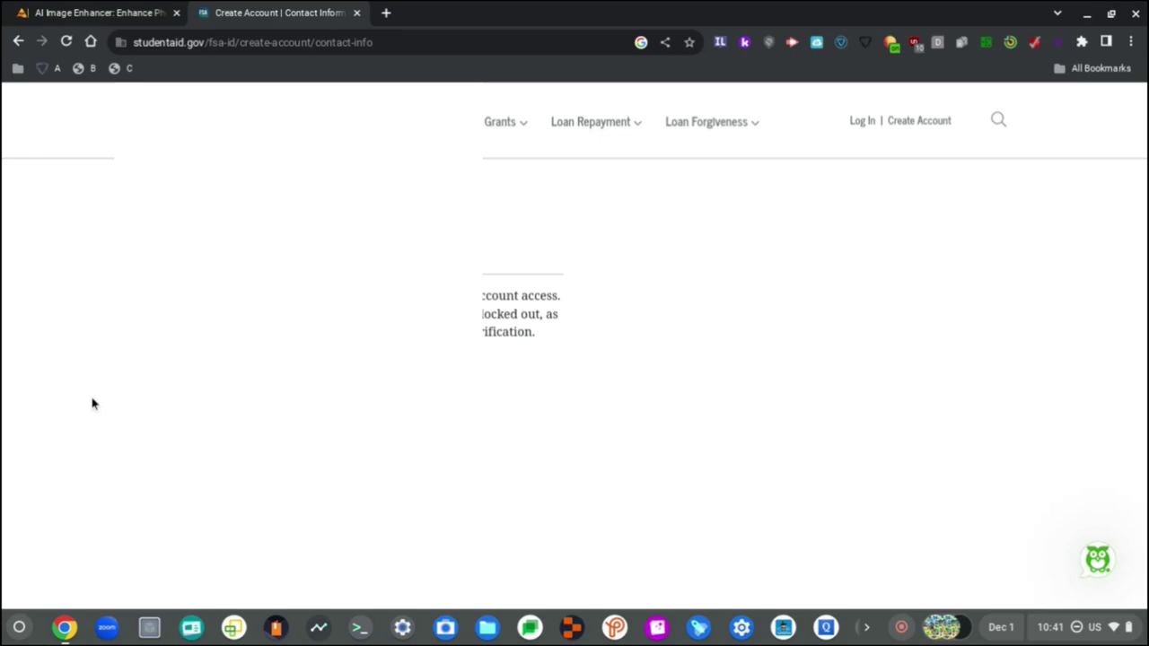
{"action": "scroll", "coordinate": [91, 404], "scroll_direction": "down", "scroll_amount": 1}
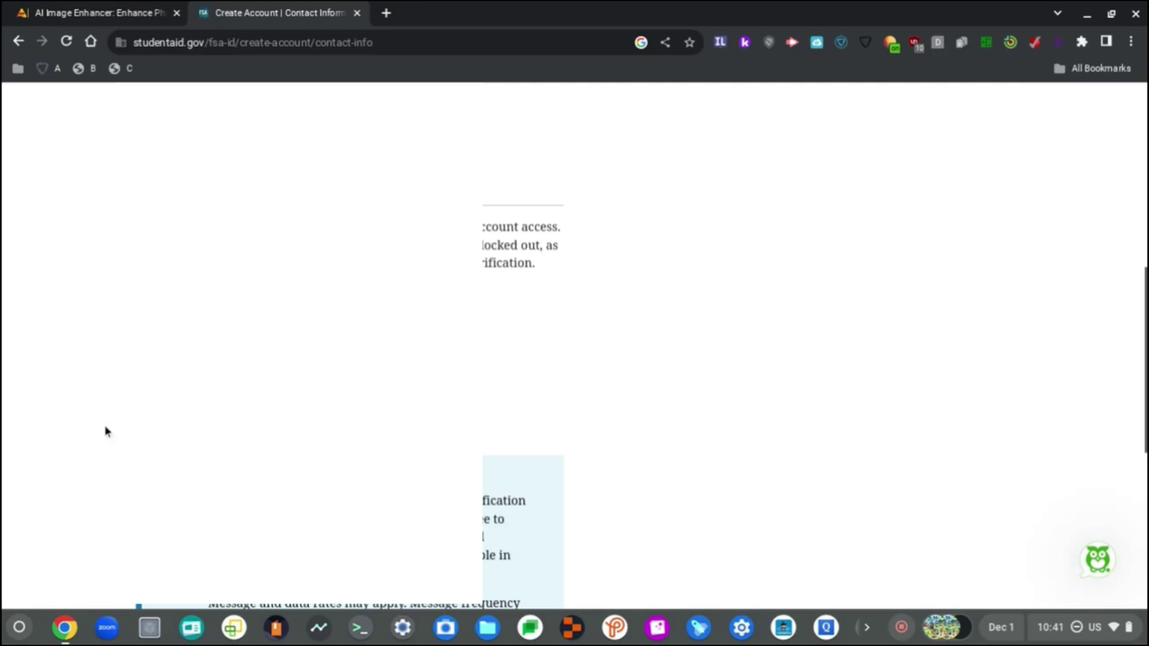
{"action": "scroll", "coordinate": [56, 423], "scroll_direction": "up", "scroll_amount": 2}
{"action": "scroll", "coordinate": [56, 423], "scroll_direction": "down", "scroll_amount": 5}
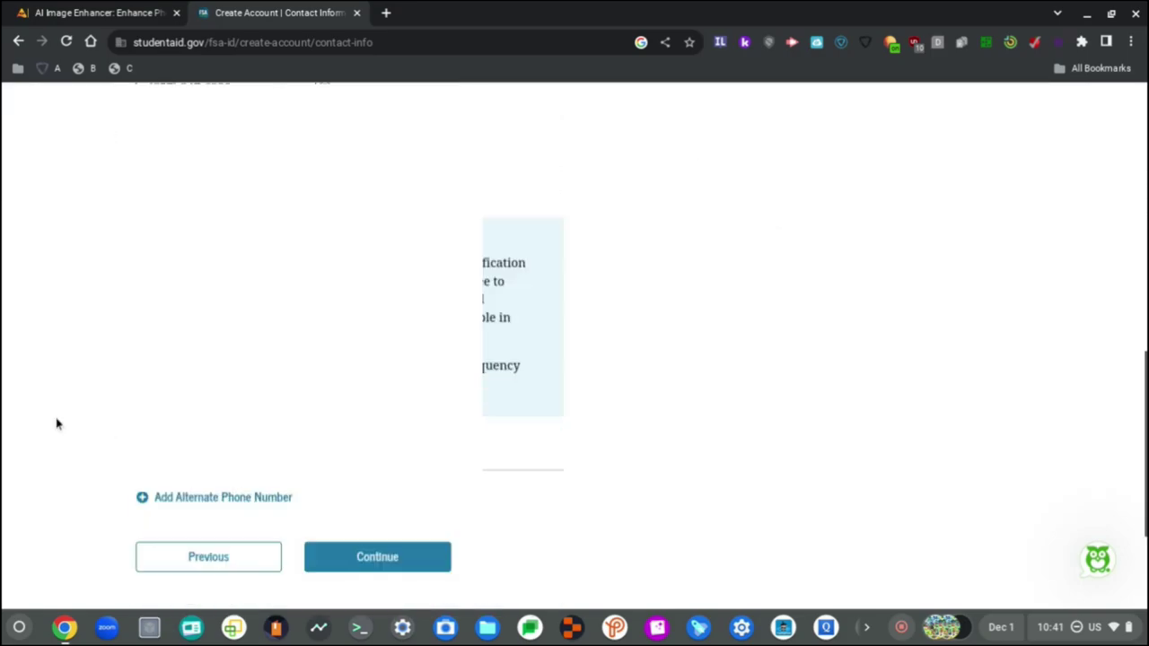
{"action": "scroll", "coordinate": [56, 423], "scroll_direction": "up", "scroll_amount": 2}
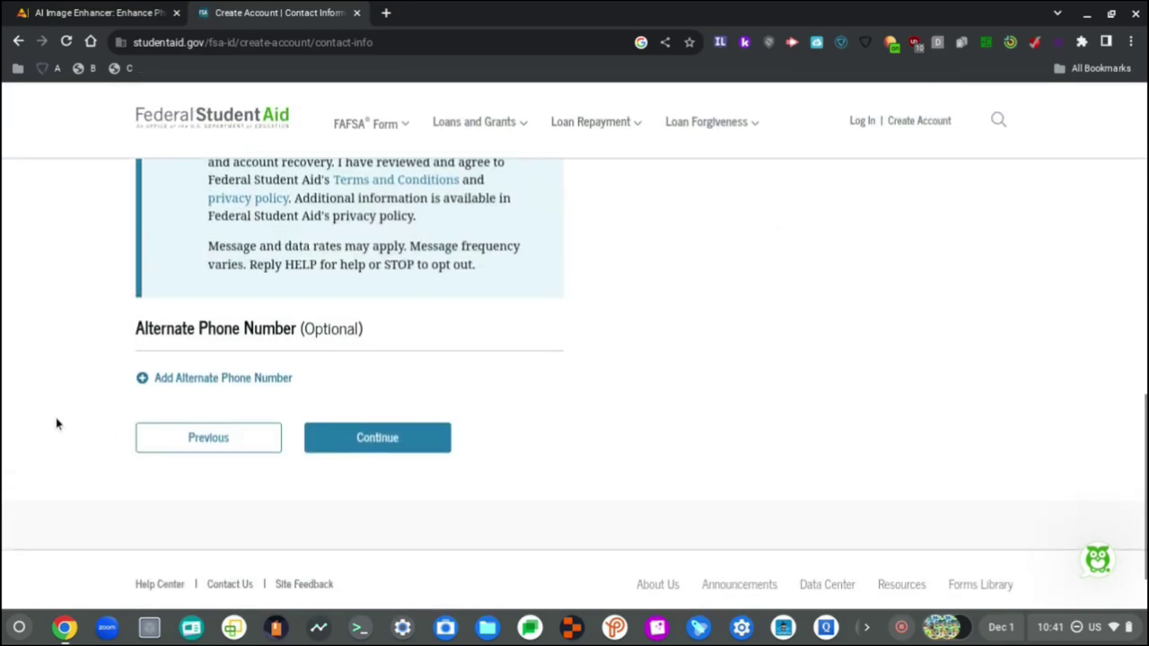
{"action": "scroll", "coordinate": [57, 423], "scroll_direction": "down", "scroll_amount": 5}
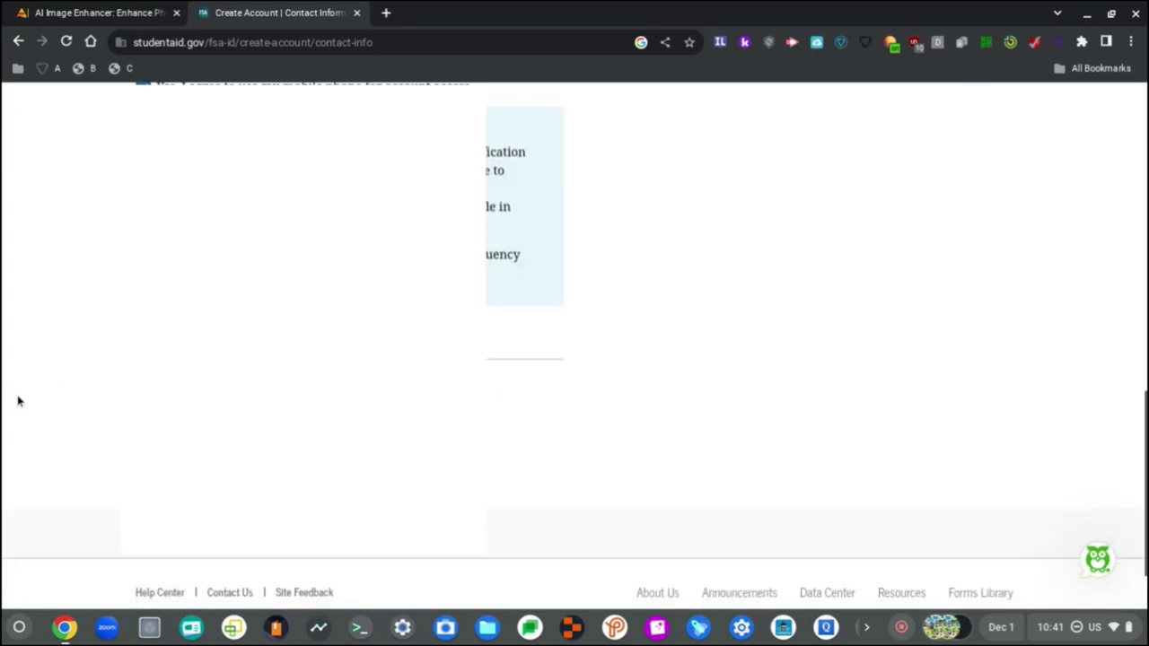
{"action": "key", "text": "Return"}
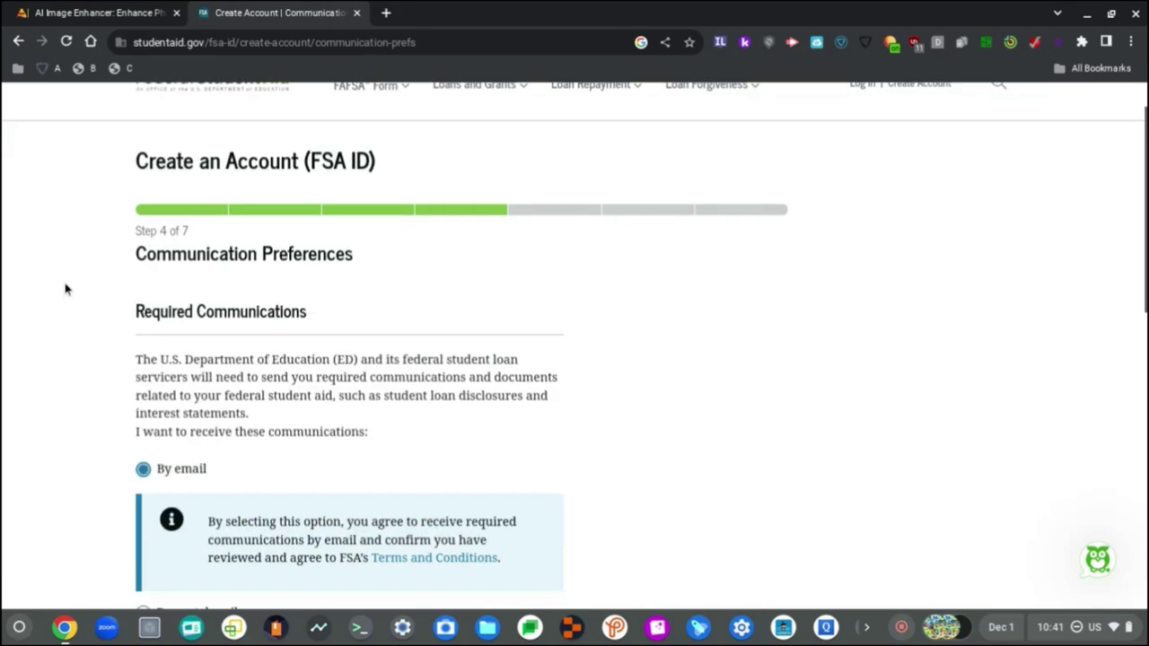
Step: Opt in to optional communications by text message and email, keep English, and continue
{"action": "scroll", "coordinate": [65, 288], "scroll_direction": "down", "scroll_amount": 2}
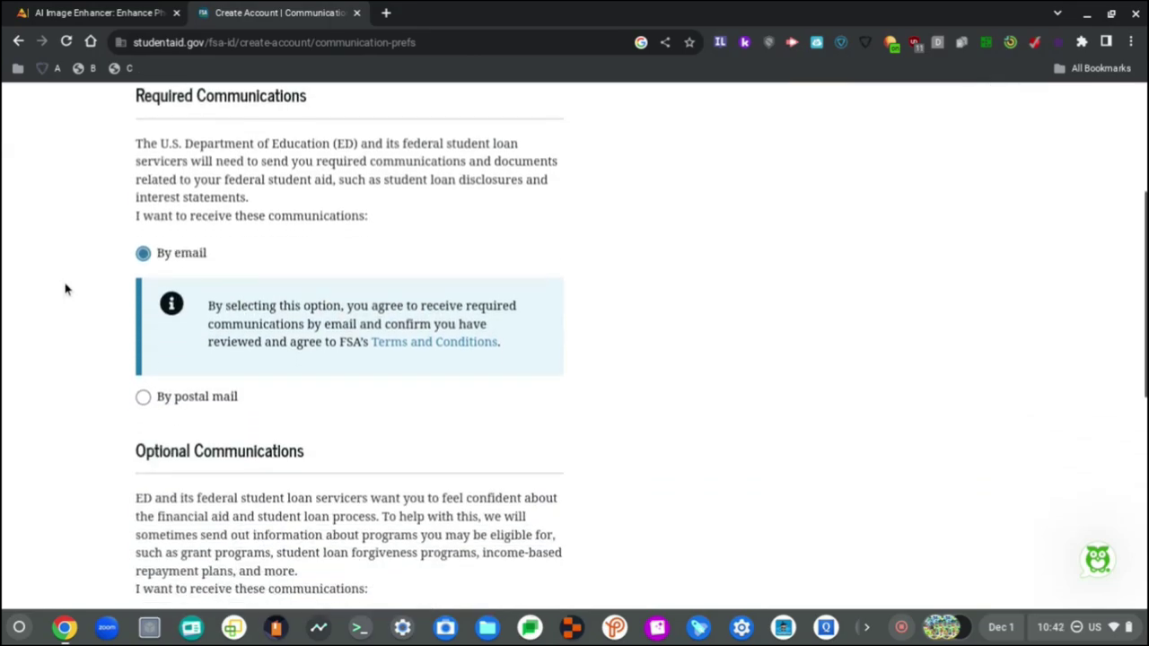
{"action": "scroll", "coordinate": [41, 309], "scroll_direction": "down", "scroll_amount": 1}
{"action": "scroll", "coordinate": [41, 309], "scroll_direction": "down", "scroll_amount": 3}
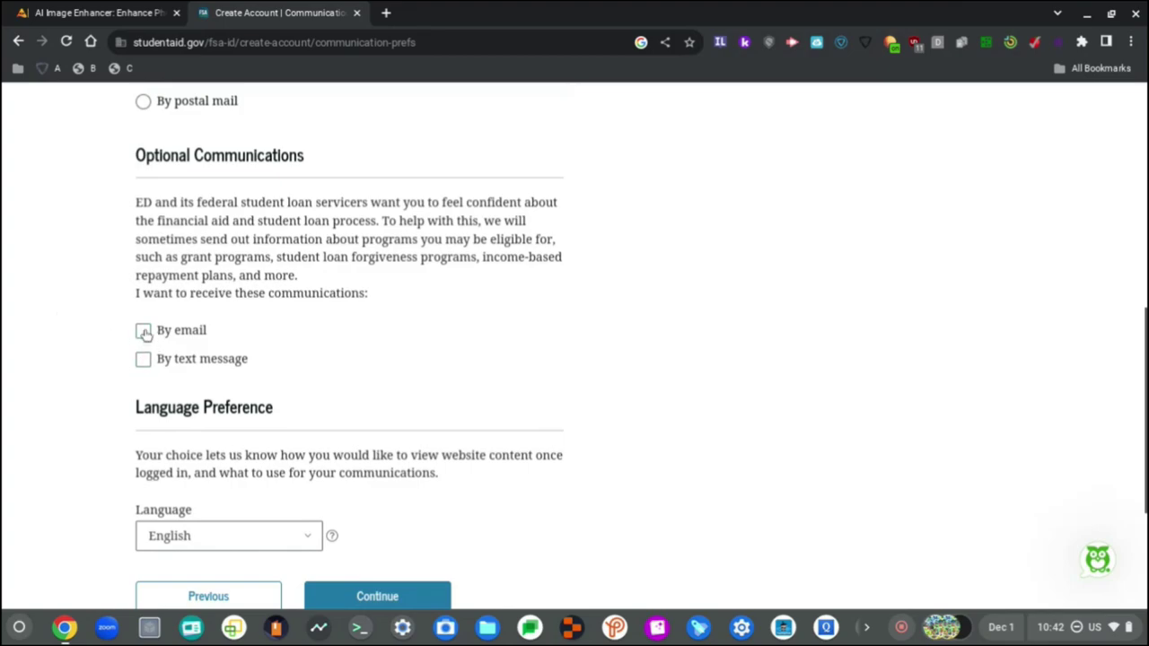
{"action": "left_click", "coordinate": [142, 361]}
{"action": "left_click", "coordinate": [150, 330]}
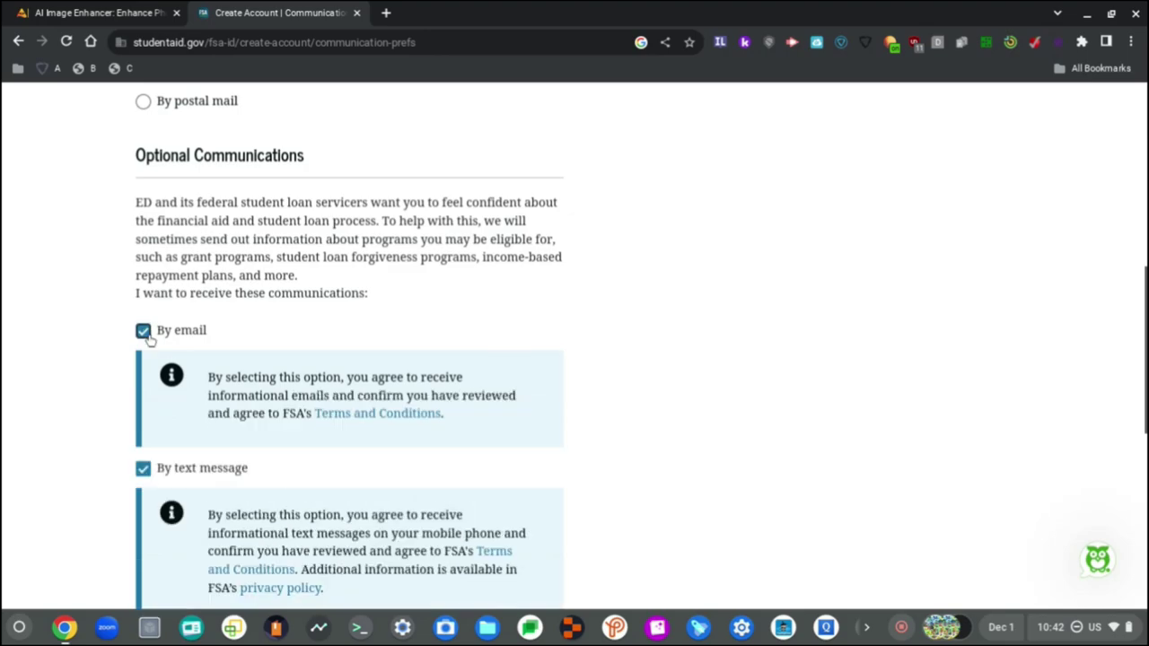
{"action": "scroll", "coordinate": [113, 328], "scroll_direction": "down", "scroll_amount": 6}
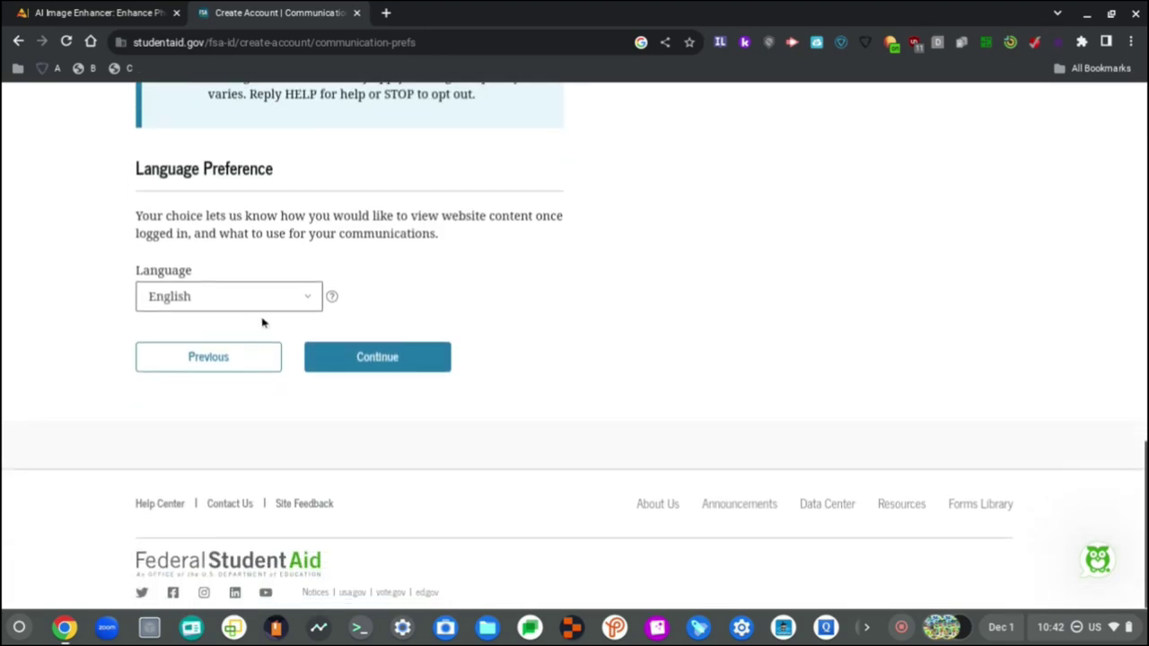
{"action": "left_click", "coordinate": [391, 360]}
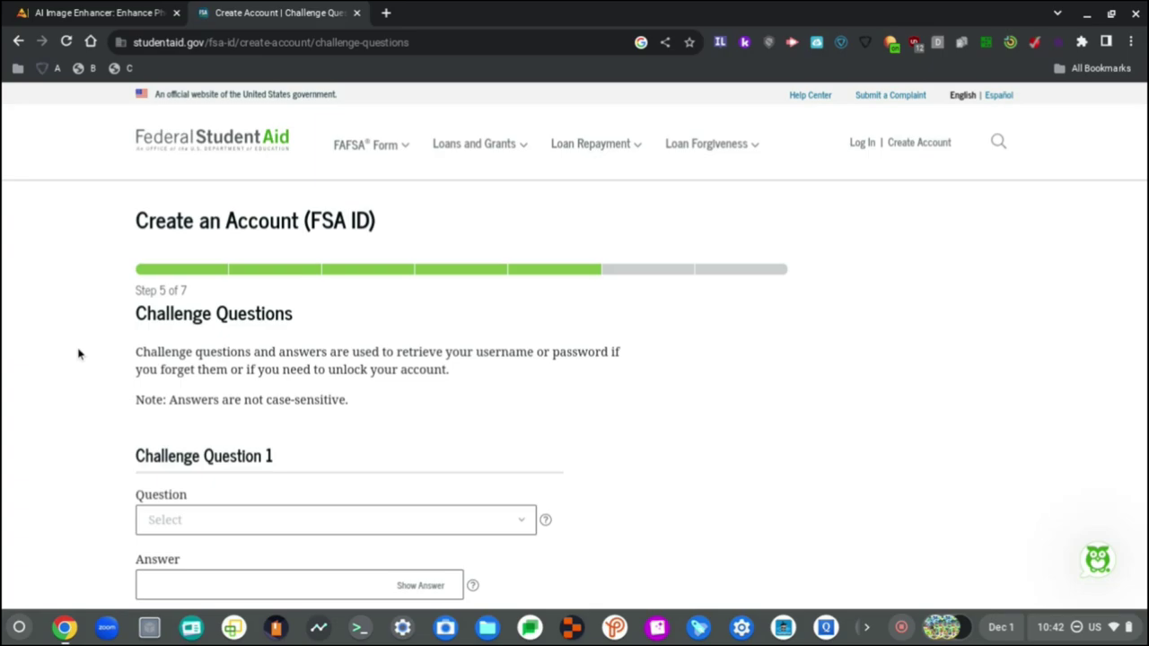
Step: Set Challenge Question 1 to "What city were you born in?"
{"action": "scroll", "coordinate": [78, 353], "scroll_direction": "down", "scroll_amount": 5}
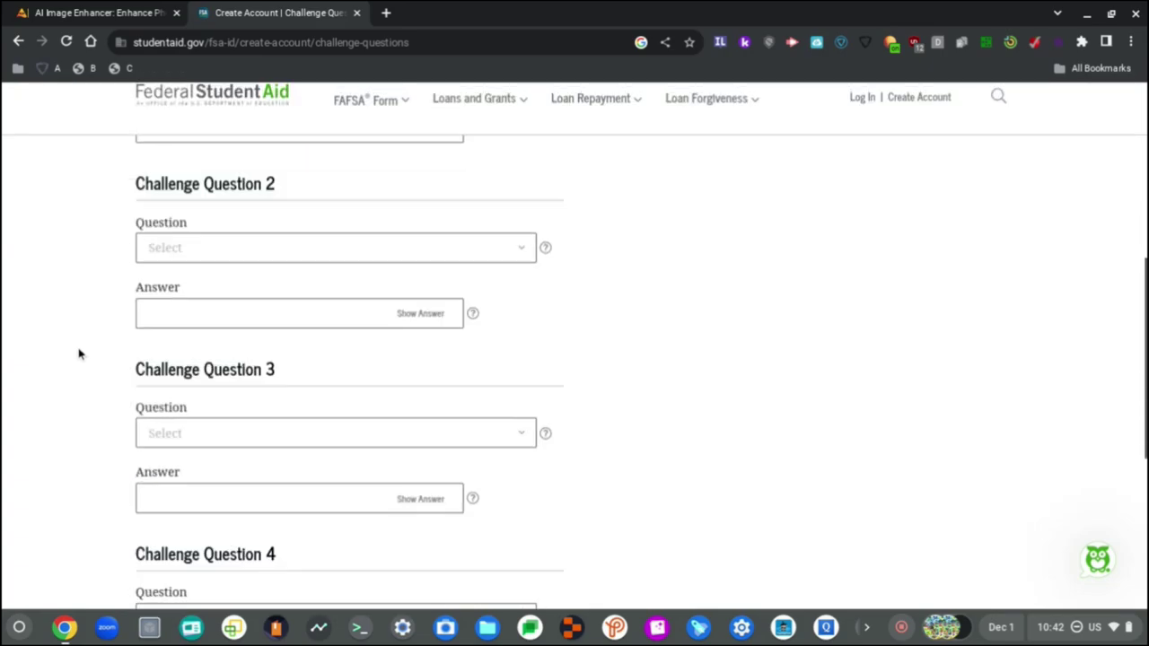
{"action": "scroll", "coordinate": [79, 353], "scroll_direction": "up", "scroll_amount": 3}
{"action": "left_click", "coordinate": [337, 320]}
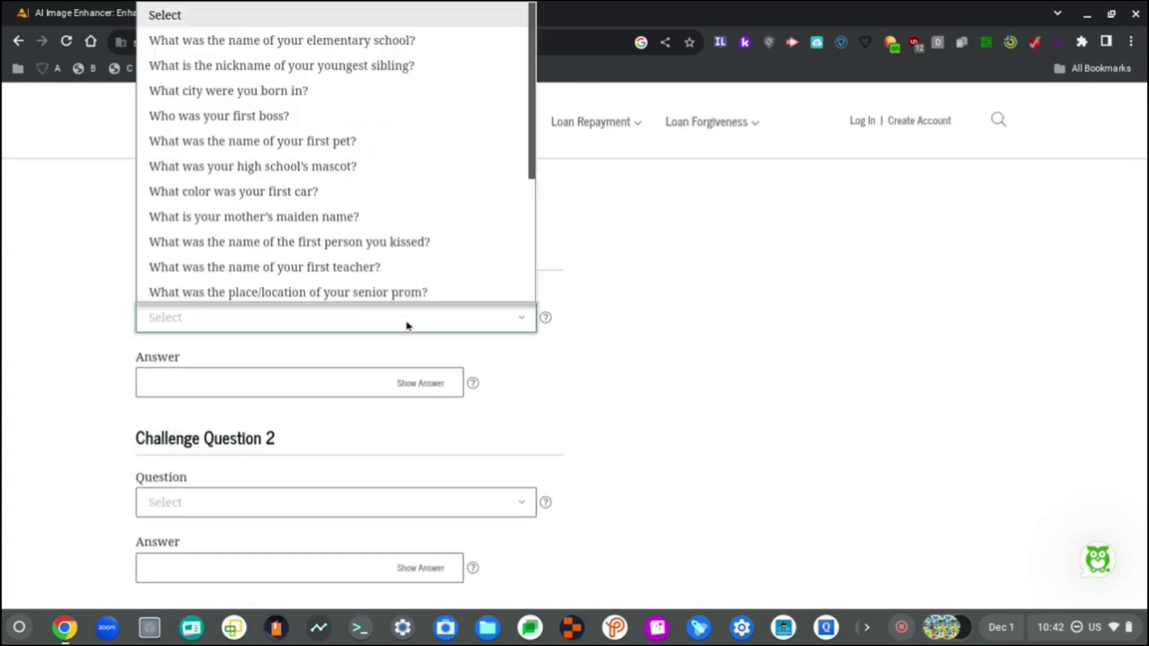
{"action": "scroll", "coordinate": [398, 290], "scroll_direction": "down", "scroll_amount": 1}
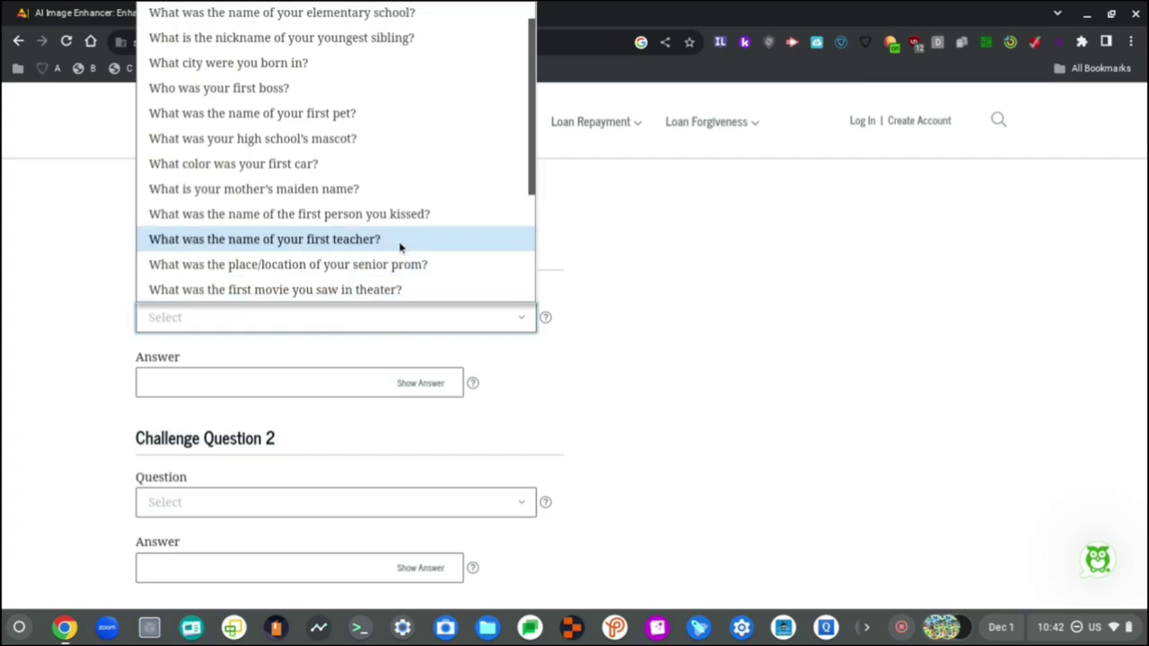
{"action": "left_click", "coordinate": [366, 72]}
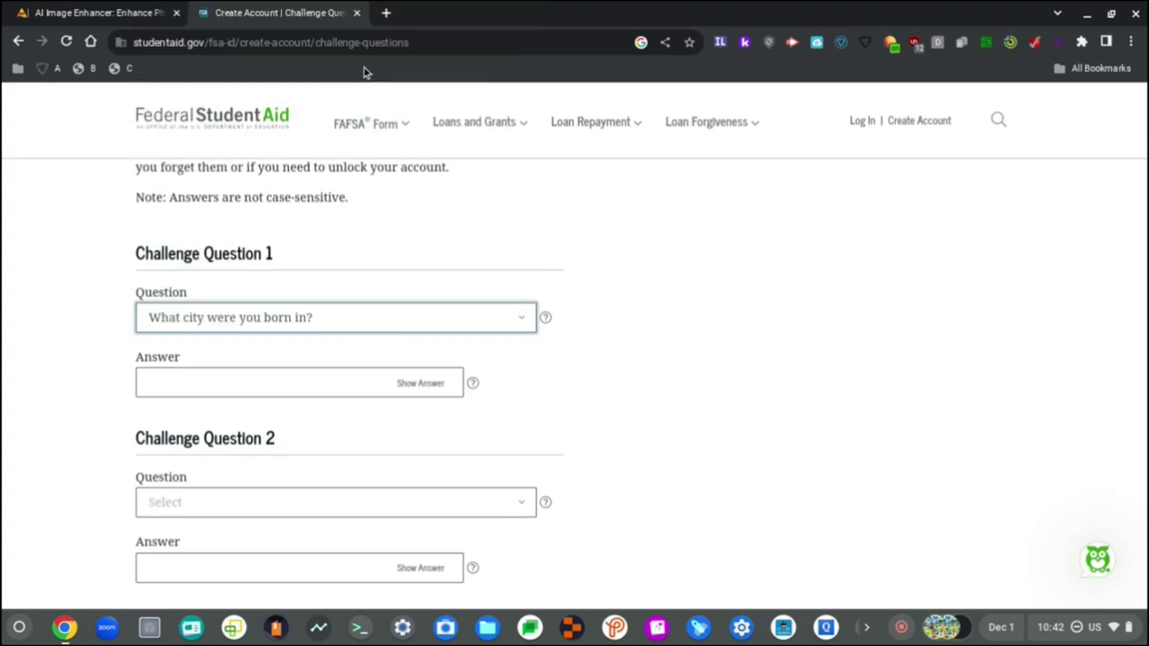
{"action": "left_click", "coordinate": [186, 386]}
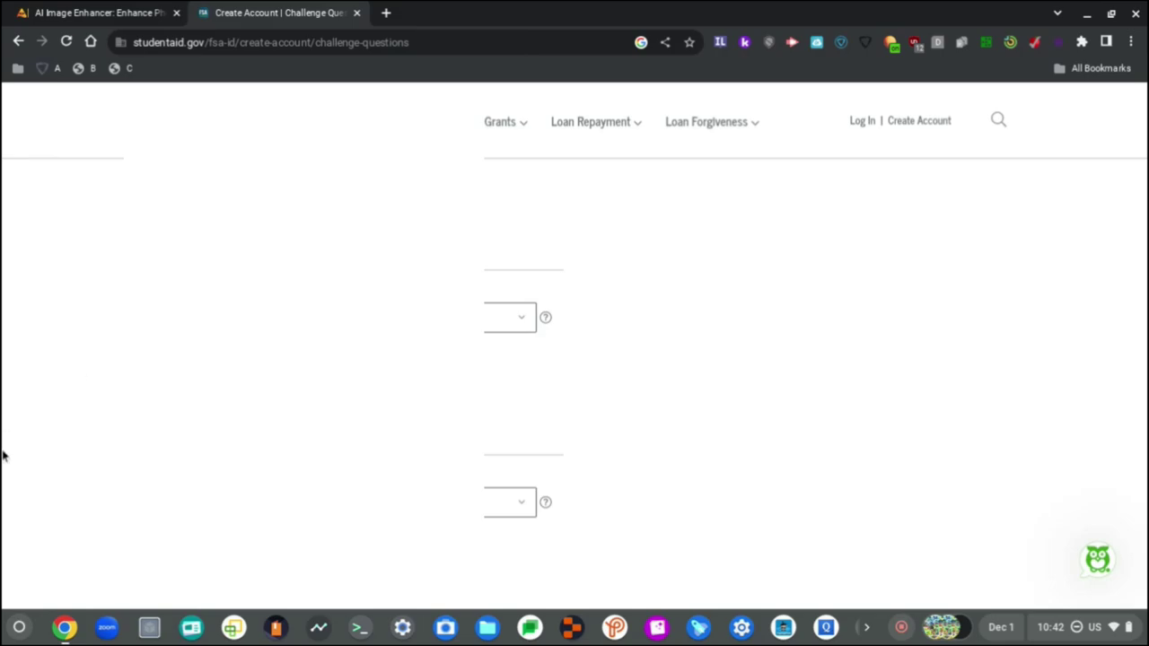
Step: Browse the Challenge Question 2 list of available questions
{"action": "scroll", "coordinate": [2, 456], "scroll_direction": "down", "scroll_amount": 1}
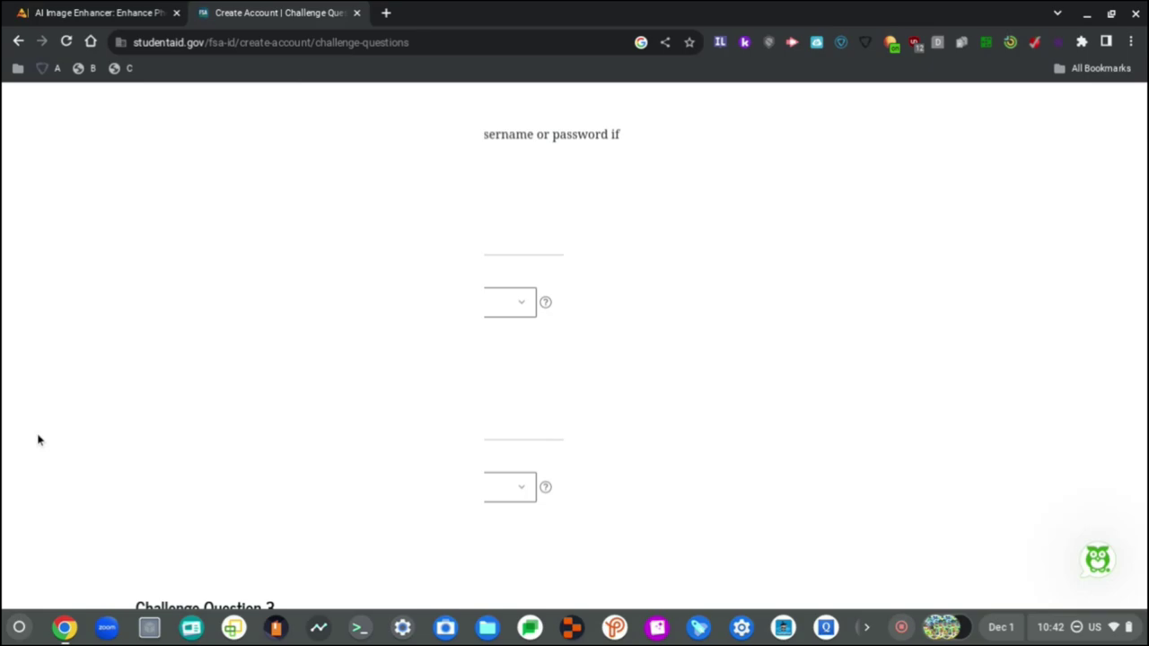
{"action": "scroll", "coordinate": [18, 421], "scroll_direction": "down", "scroll_amount": 1}
{"action": "scroll", "coordinate": [18, 421], "scroll_direction": "down", "scroll_amount": 1}
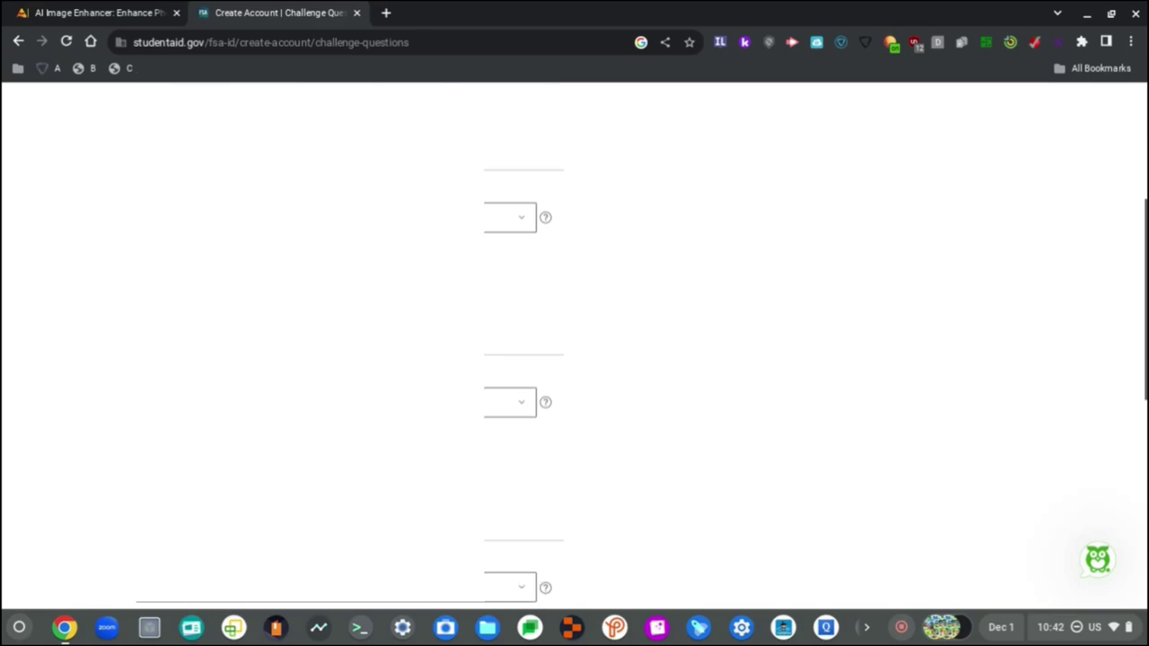
{"action": "key", "text": "space"}
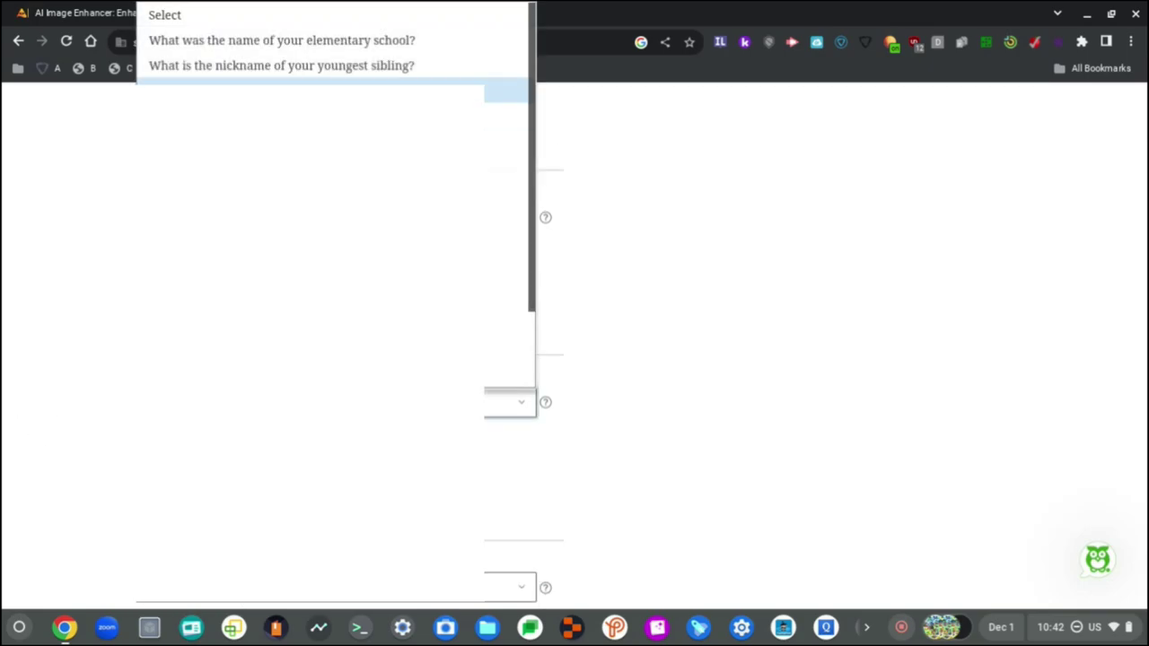
{"action": "left_click", "coordinate": [371, 46]}
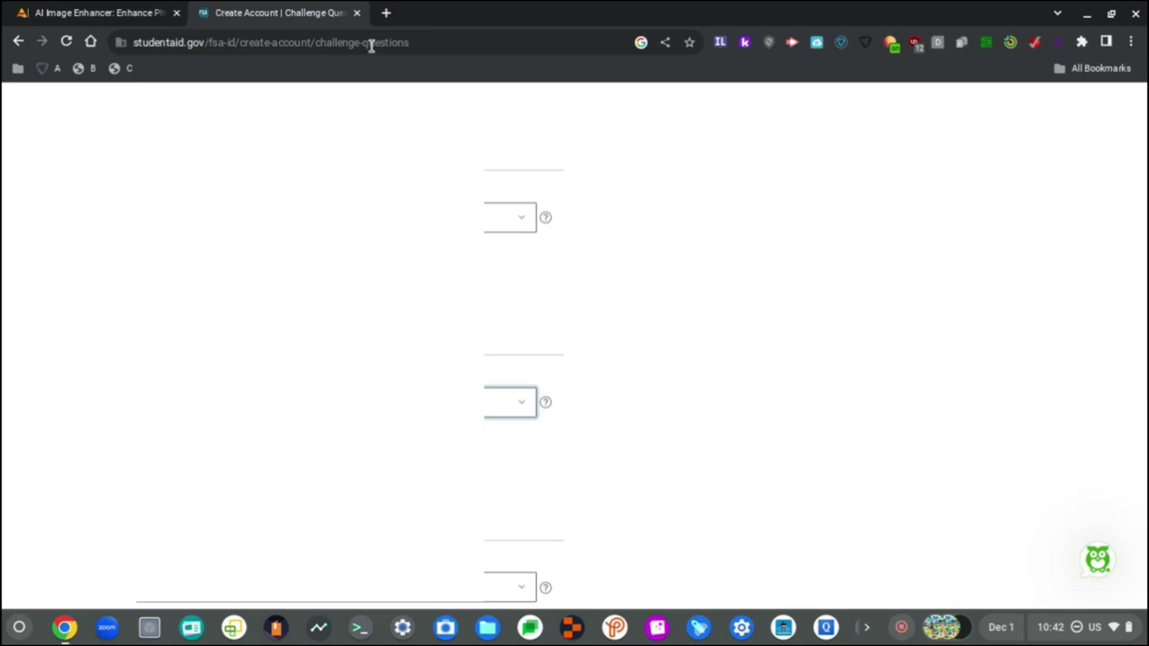
{"action": "left_click", "coordinate": [75, 436]}
{"action": "key", "text": "space"}
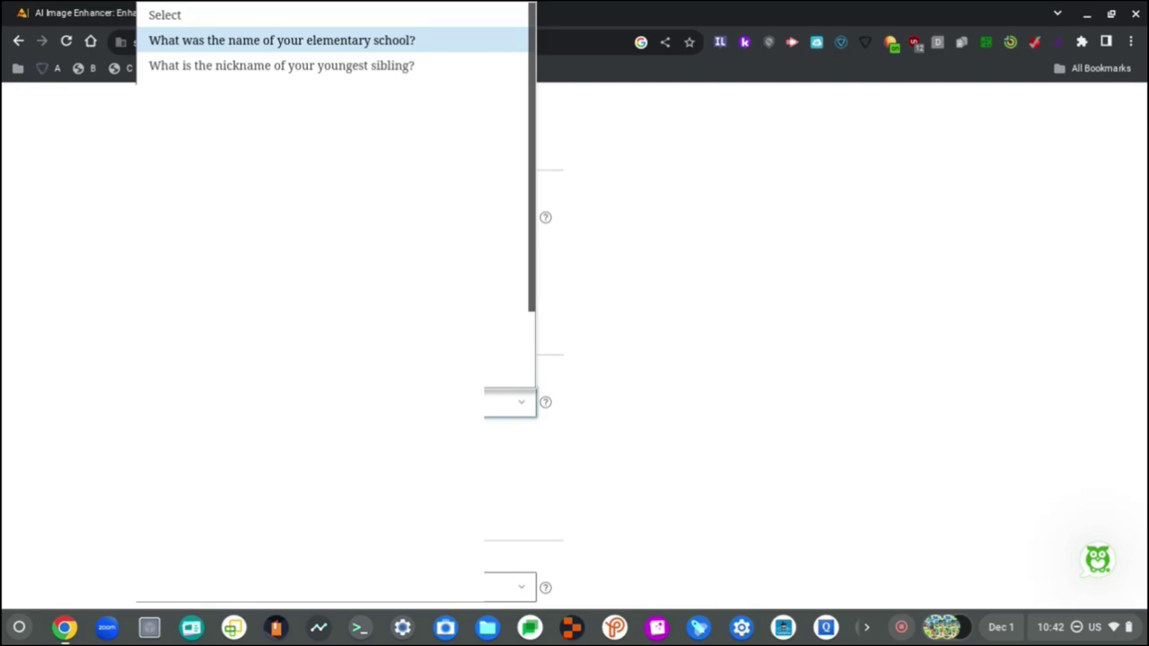
{"action": "key", "text": "Down"}
{"action": "key", "text": "Down"}
{"action": "key", "text": "Down"}
{"action": "key", "text": "Down"}
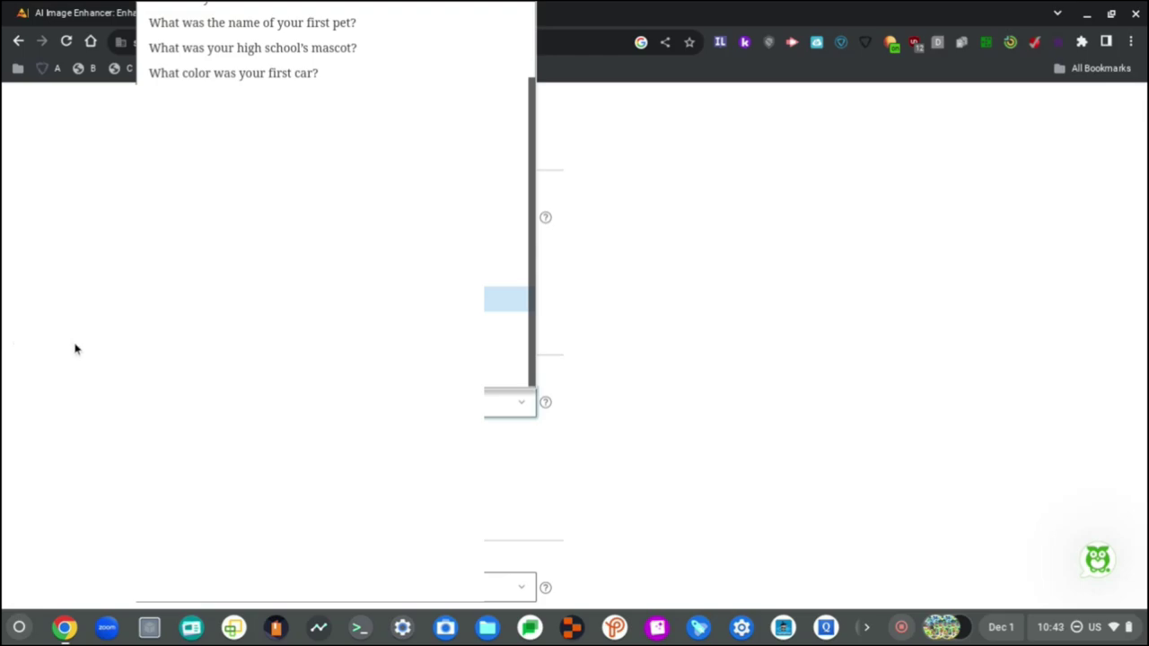
{"action": "key", "text": "Return"}
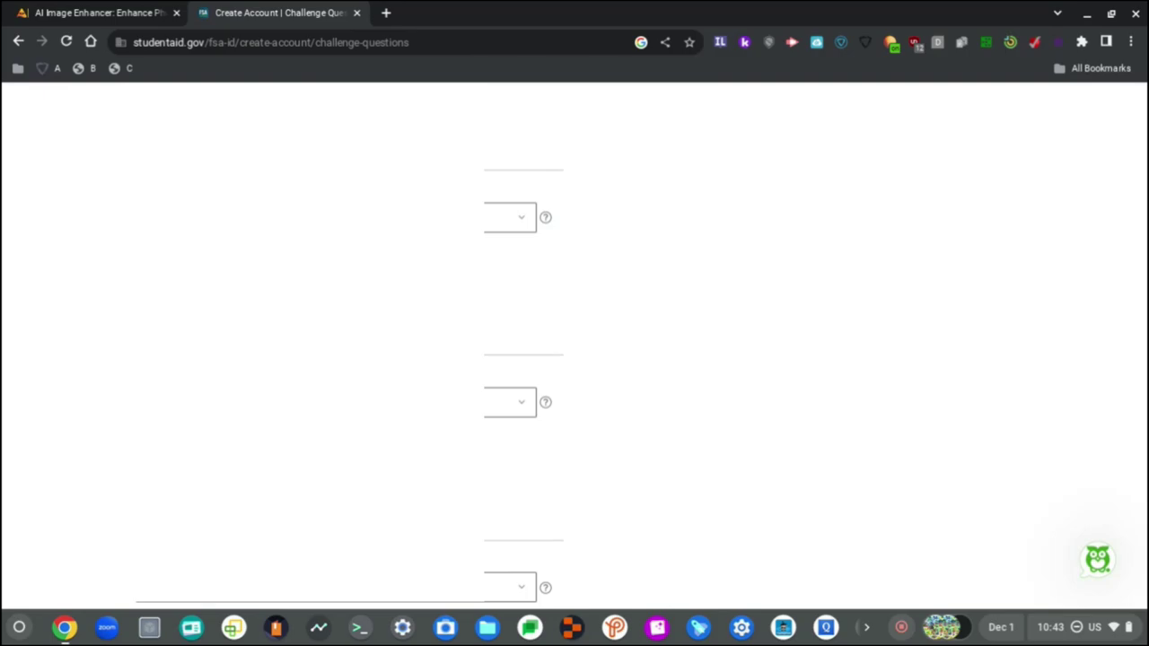
{"action": "scroll", "coordinate": [3, 408], "scroll_direction": "down", "scroll_amount": 4}
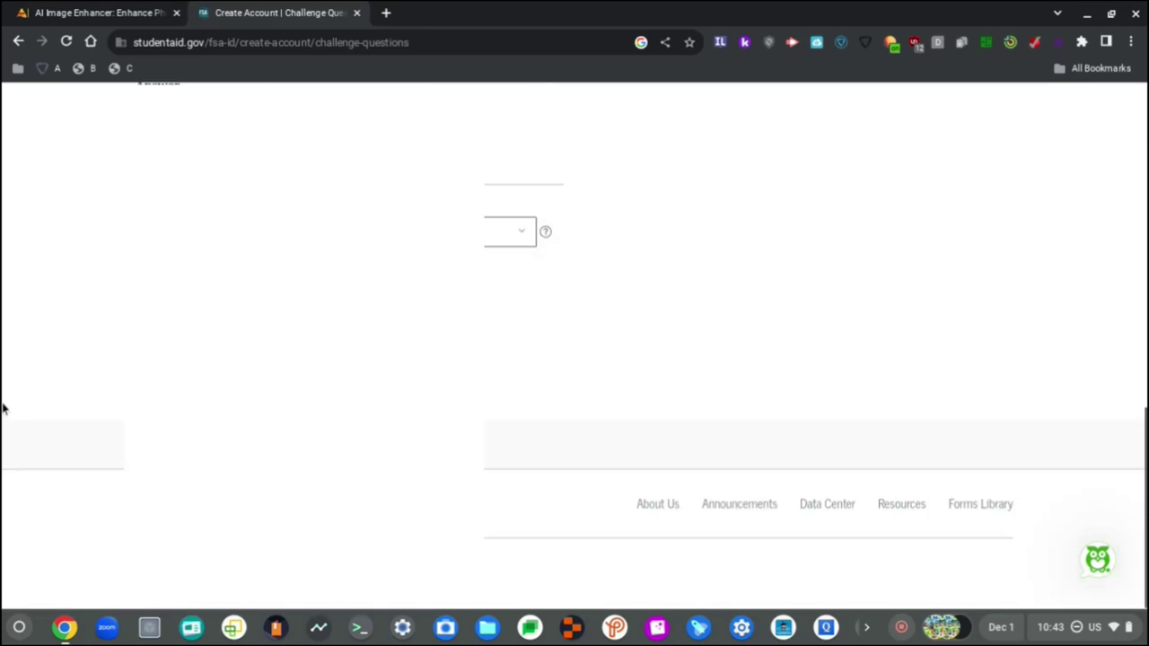
{"action": "scroll", "coordinate": [3, 408], "scroll_direction": "up", "scroll_amount": 10}
{"action": "scroll", "coordinate": [3, 408], "scroll_direction": "down", "scroll_amount": 9}
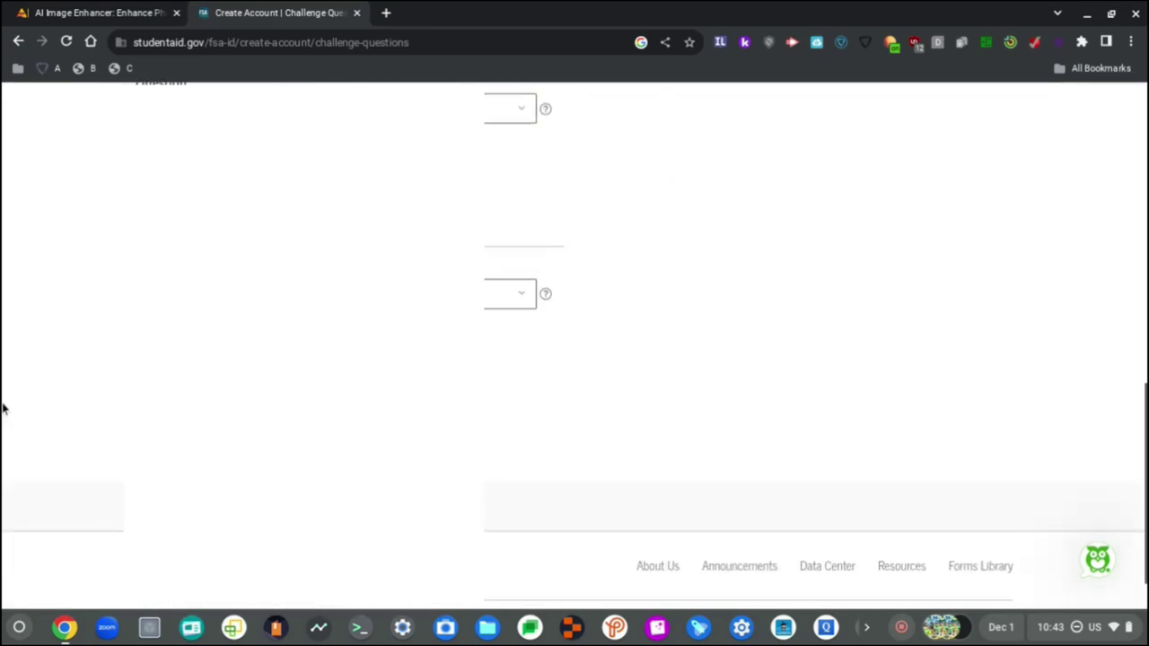
{"action": "scroll", "coordinate": [3, 408], "scroll_direction": "up", "scroll_amount": 10}
{"action": "scroll", "coordinate": [3, 408], "scroll_direction": "down", "scroll_amount": 4}
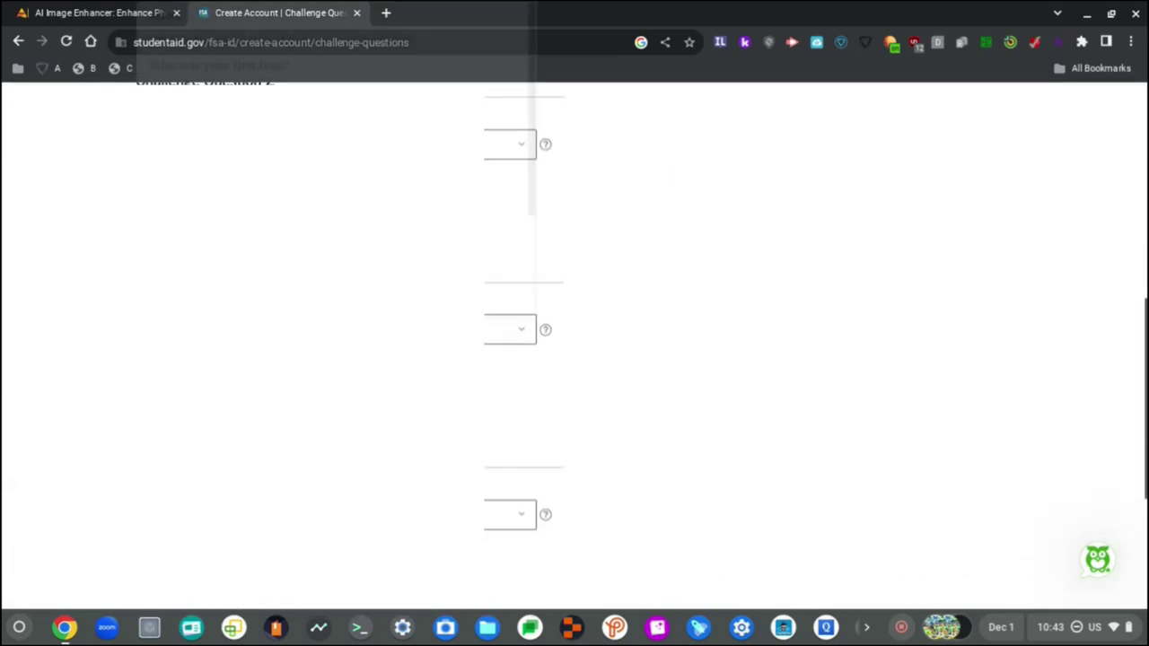
{"action": "scroll", "coordinate": [507, 252], "scroll_direction": "down", "scroll_amount": 1}
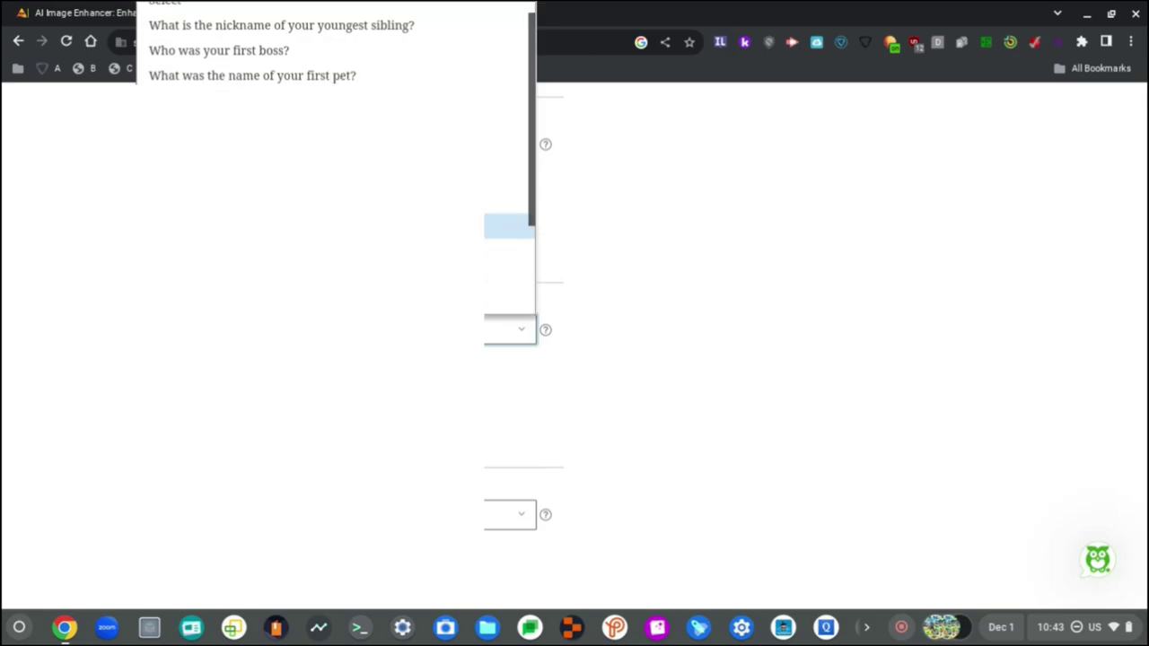
{"action": "scroll", "coordinate": [507, 238], "scroll_direction": "up", "scroll_amount": 1}
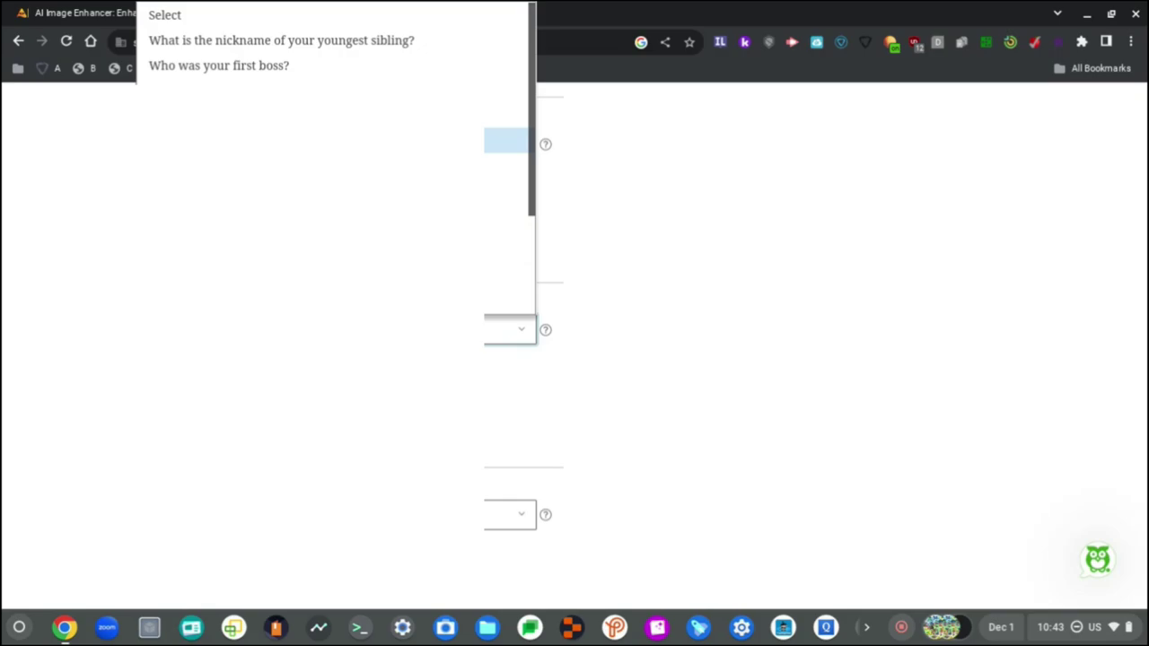
{"action": "scroll", "coordinate": [12, 224], "scroll_direction": "down", "scroll_amount": 4}
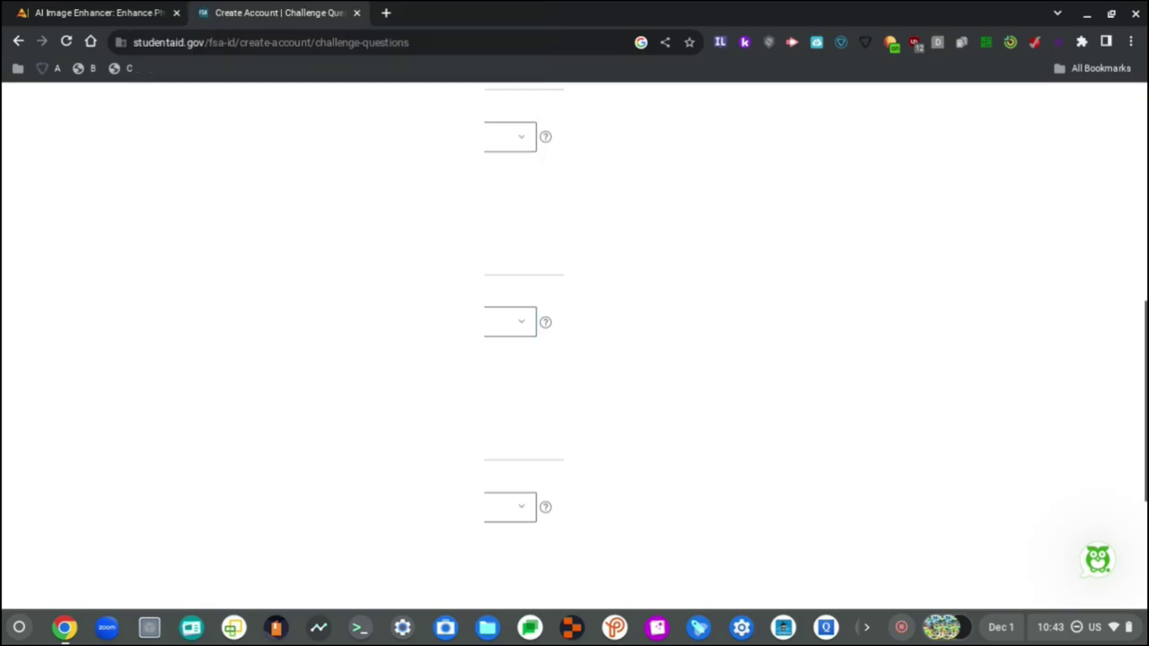
{"action": "scroll", "coordinate": [121, 344], "scroll_direction": "up", "scroll_amount": 3}
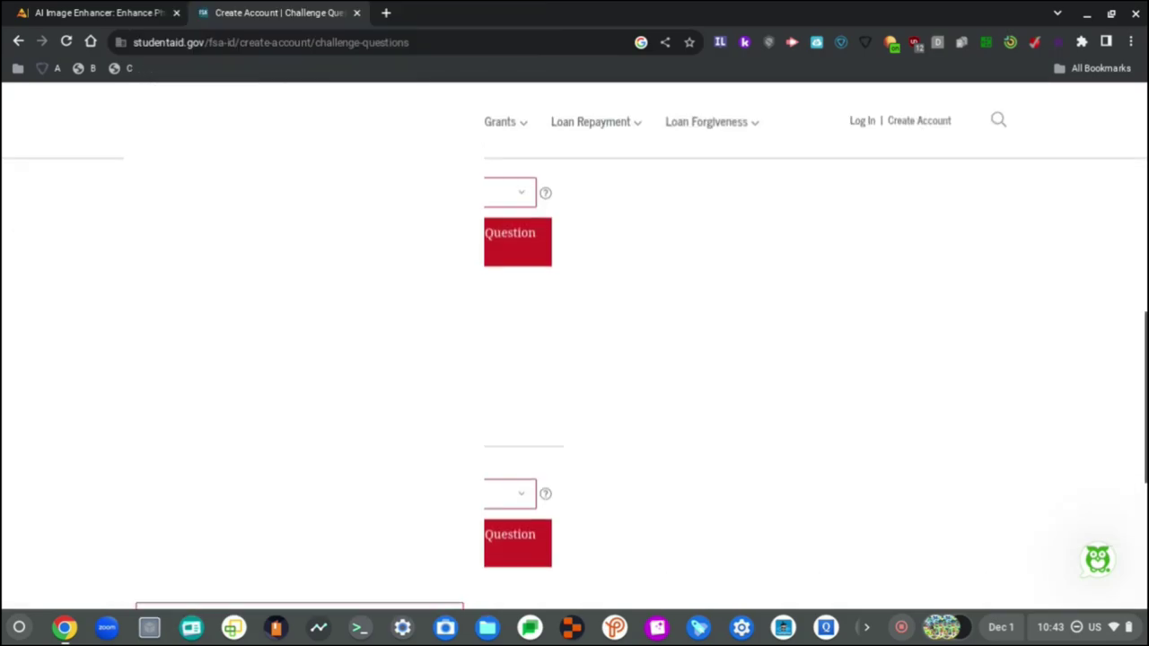
{"action": "scroll", "coordinate": [122, 344], "scroll_direction": "up", "scroll_amount": 1}
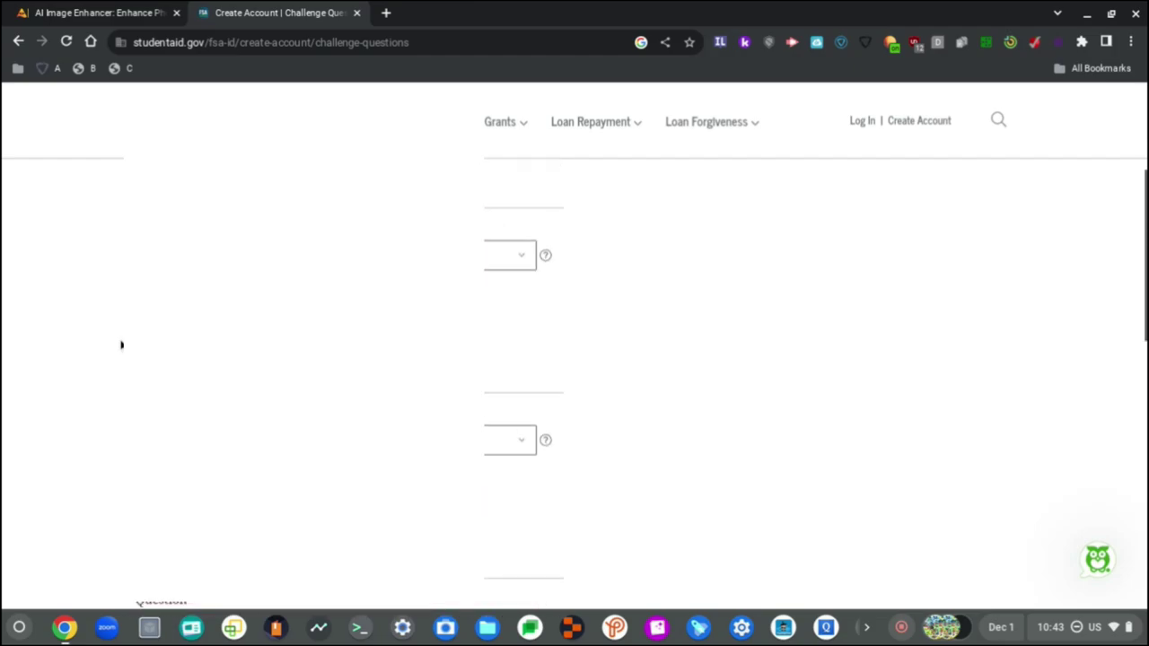
{"action": "scroll", "coordinate": [121, 345], "scroll_direction": "down", "scroll_amount": 1}
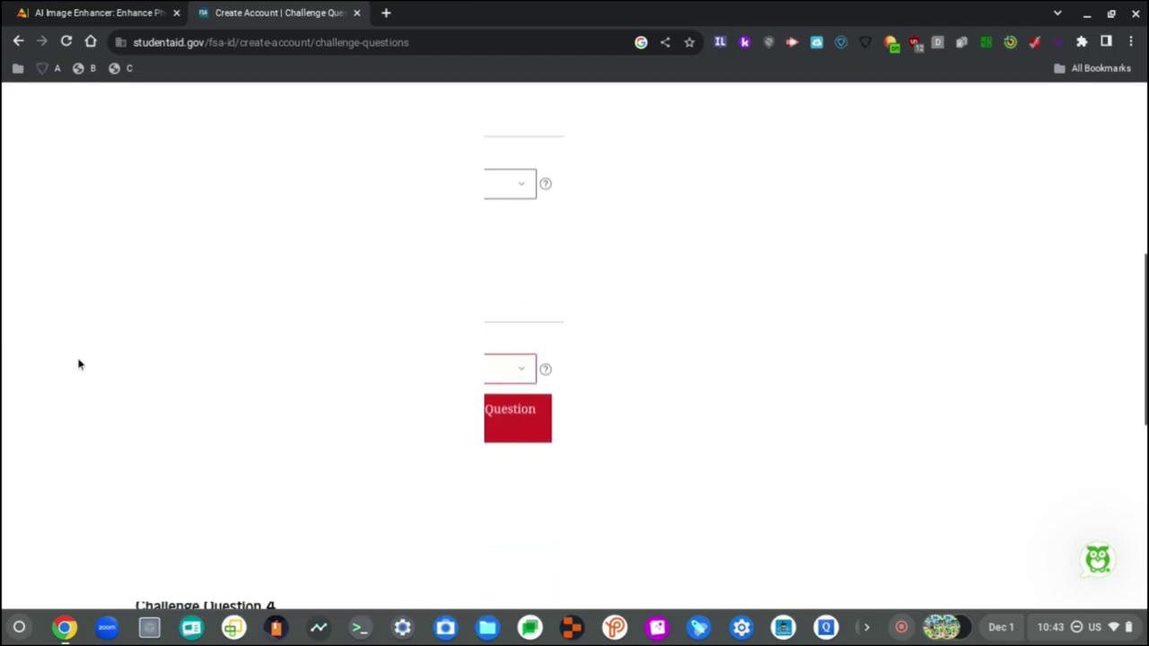
{"action": "key", "text": "space"}
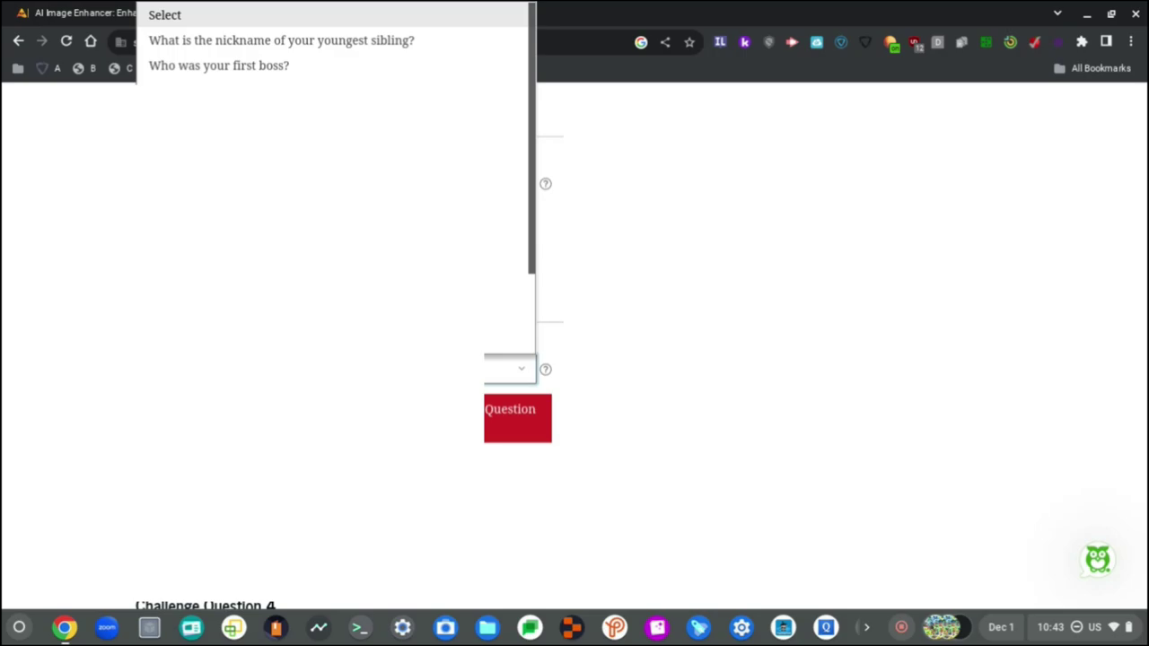
{"action": "key", "text": "Up"}
{"action": "key", "text": "Up"}
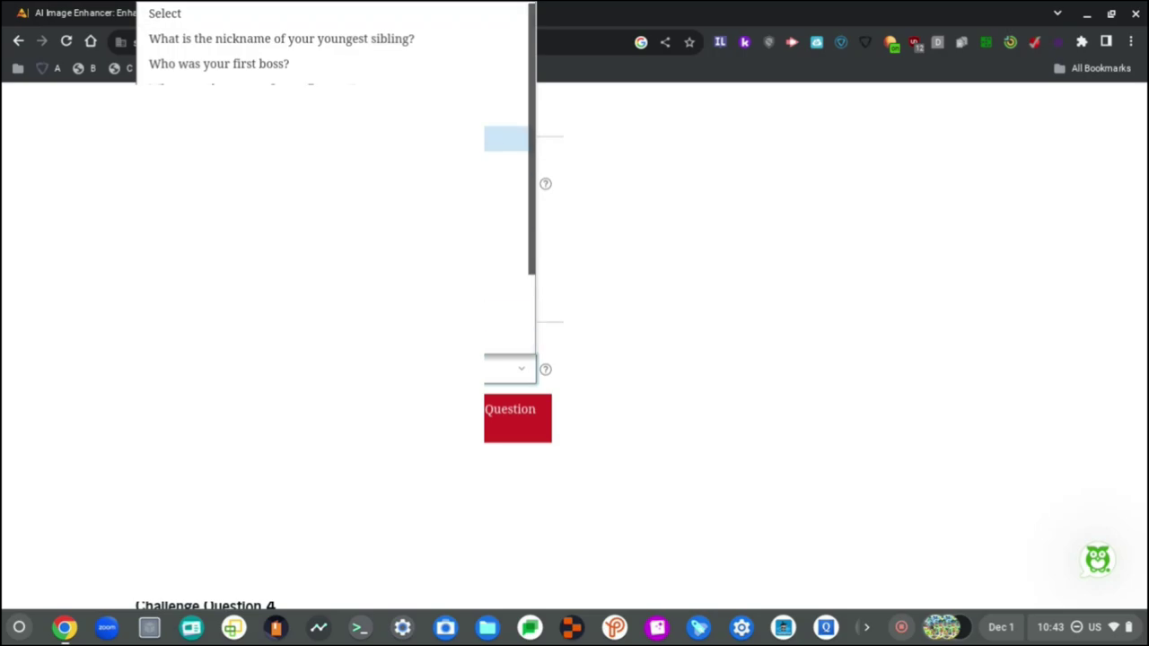
{"action": "key", "text": "Return"}
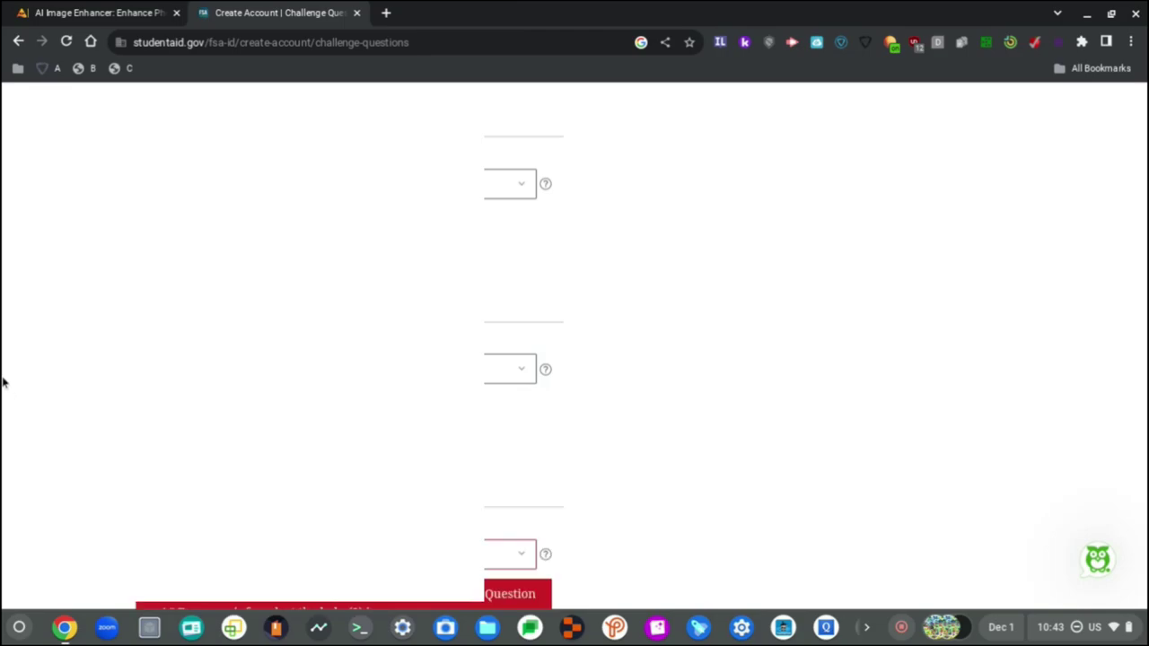
Step: Search Google for "gray or grey?" in a new tab
{"action": "key", "text": "ctrl+t"}
{"action": "type", "text": "gray"}
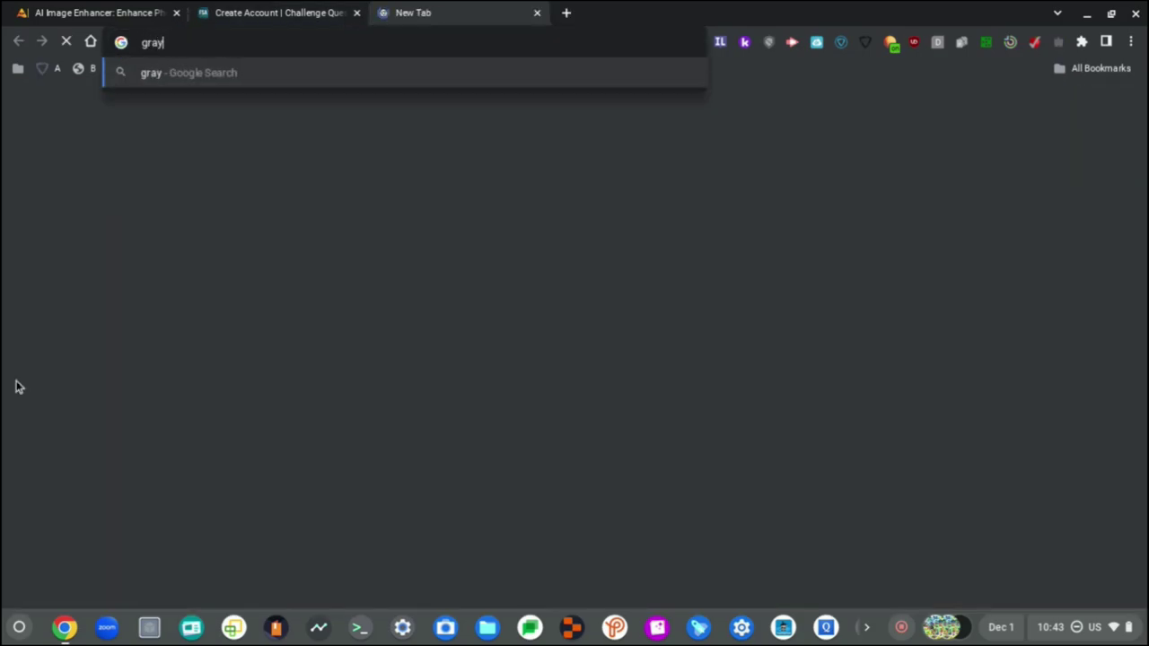
{"action": "type", "text": " or grey?"}
{"action": "key", "text": "Return"}
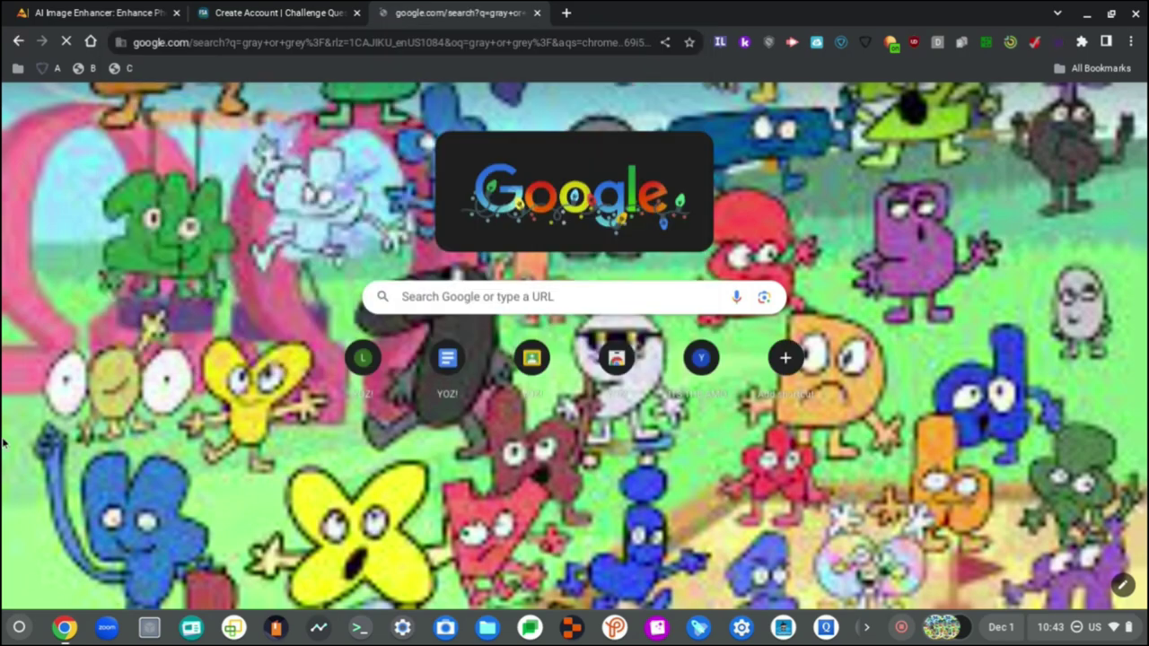